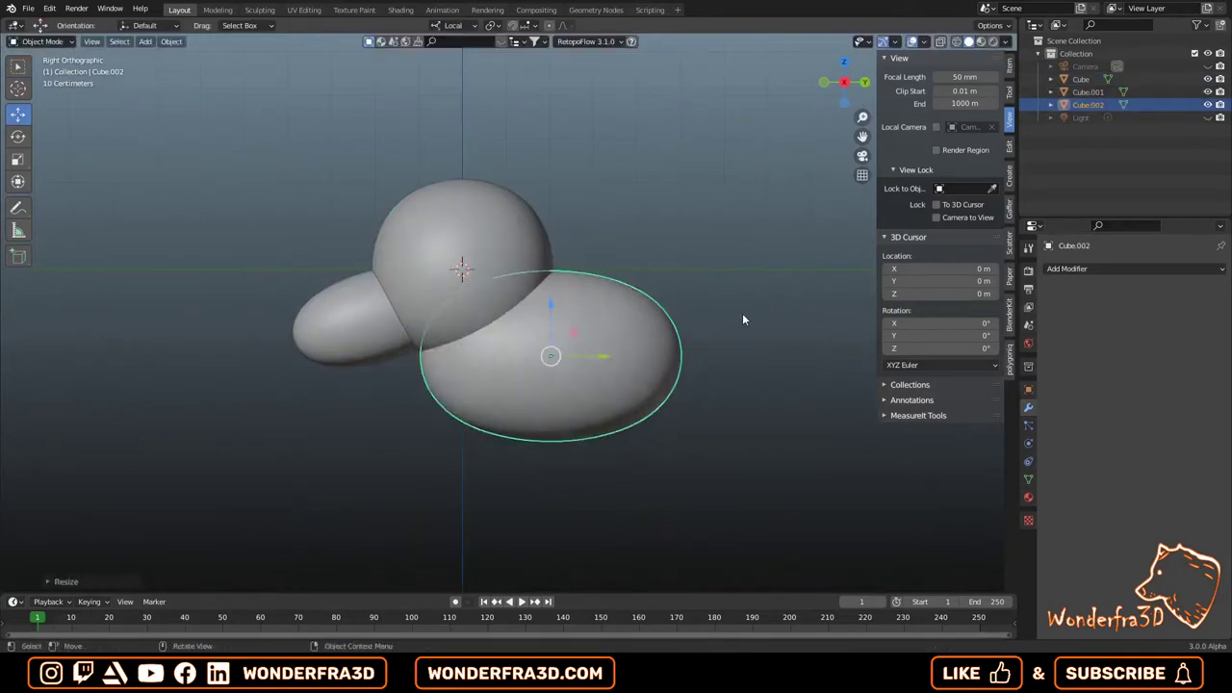
Rotate the second oval and place it against the head sphere.
{"action": "key", "text": "r"}
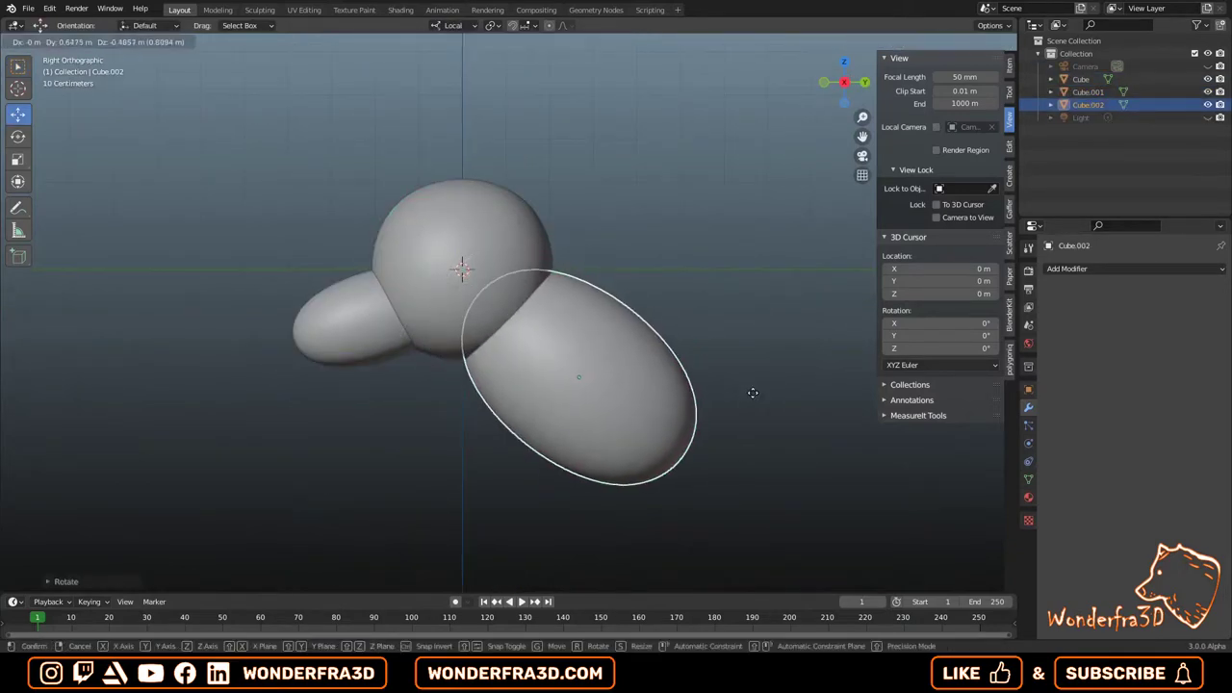
{"action": "left_click", "coordinate": [759, 339]}
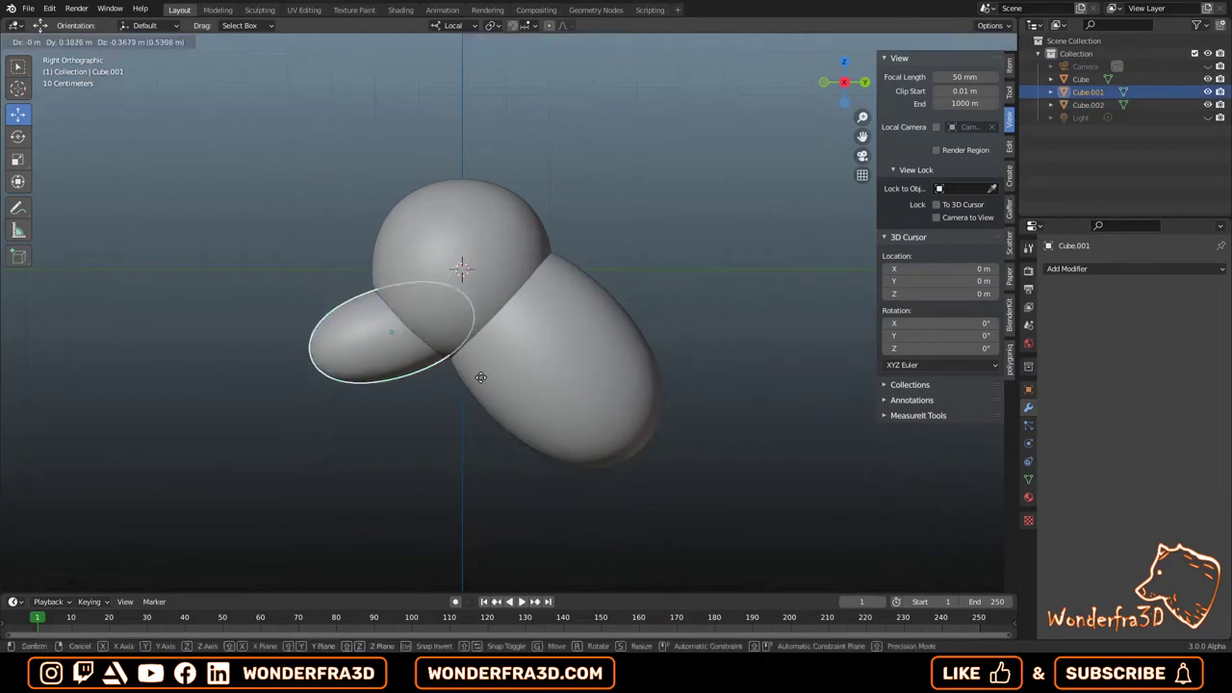
{"action": "left_click", "coordinate": [654, 353]}
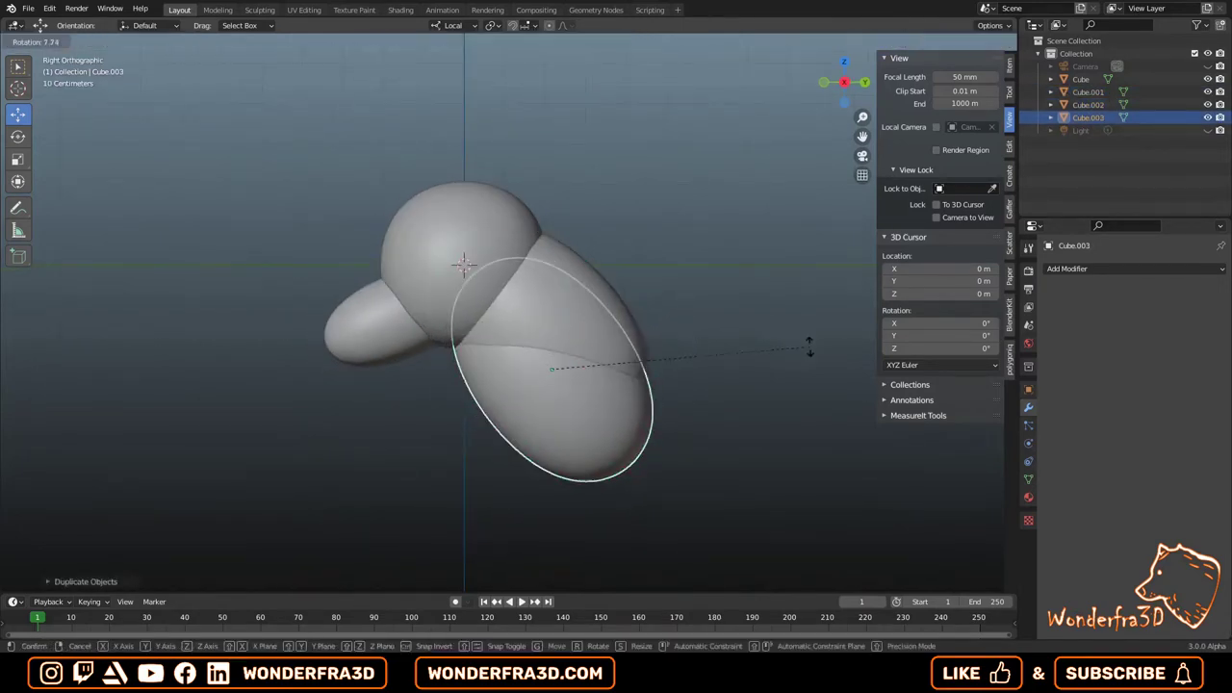
Add a Boolean Union modifier referencing the other pieces and merge them into one wolf object.
{"action": "left_click", "coordinate": [700, 306]}
{"action": "left_click", "coordinate": [1136, 269]}
{"action": "left_click", "coordinate": [963, 338]}
{"action": "left_click", "coordinate": [1160, 342]}
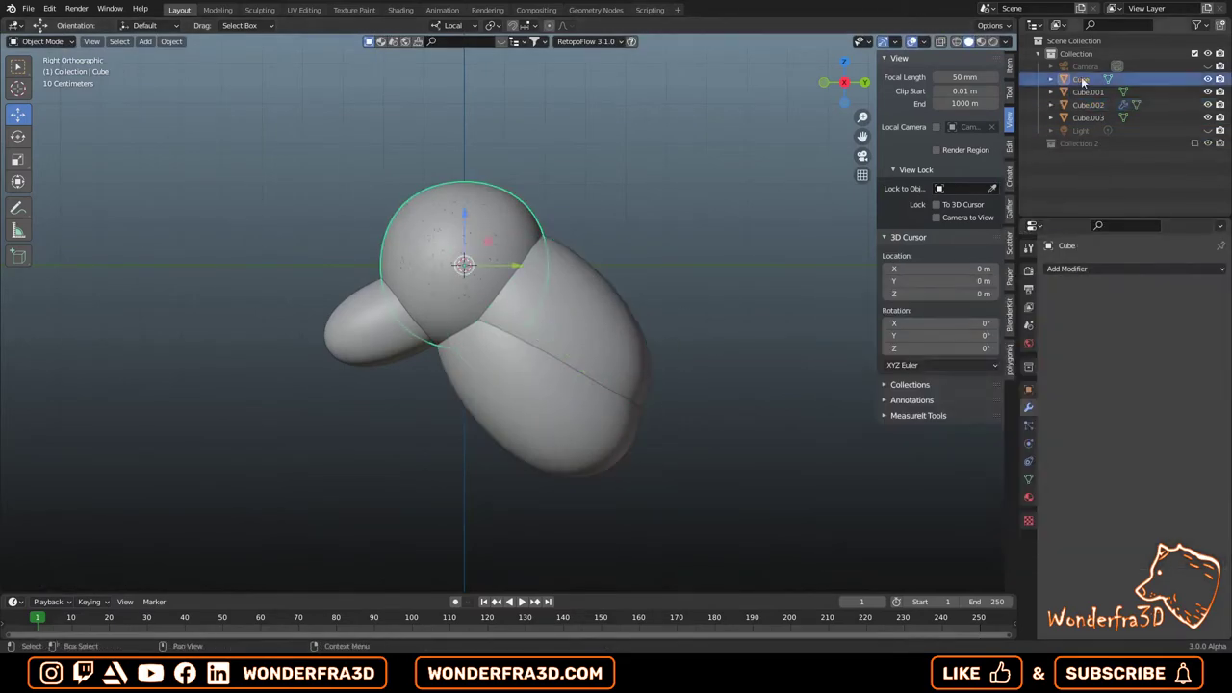
{"action": "key", "text": "ctrl+z"}
{"action": "key", "text": "ctrl+z"}
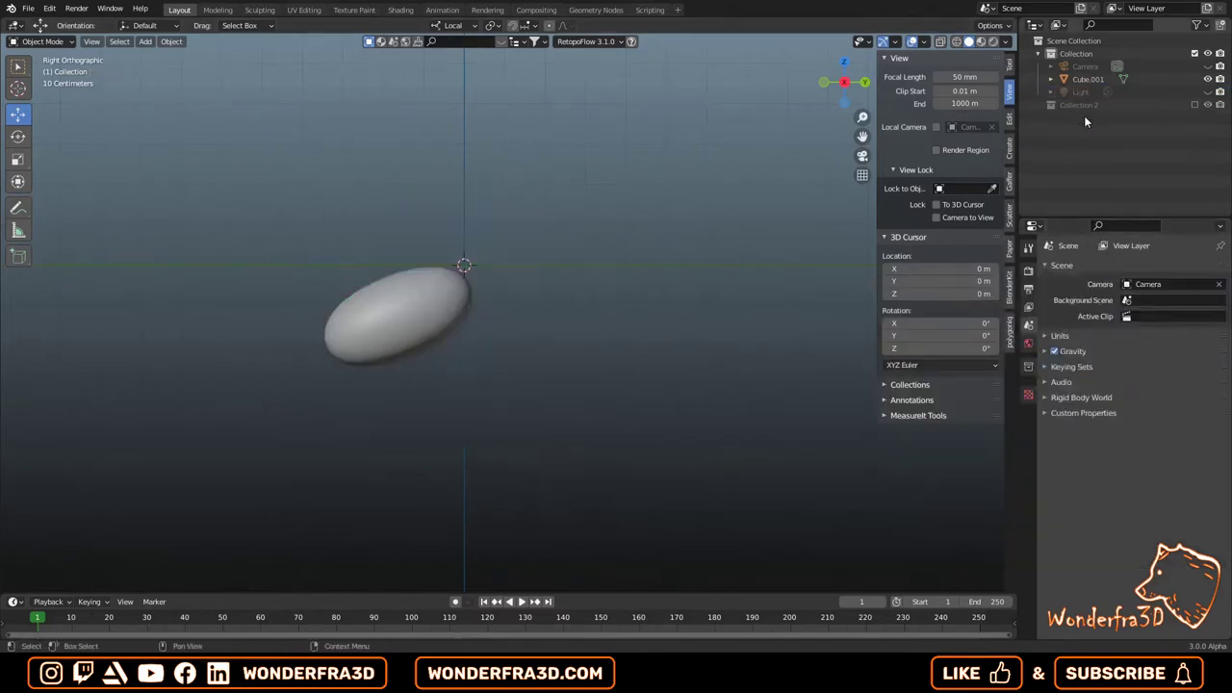
{"action": "key", "text": "ctrl+z"}
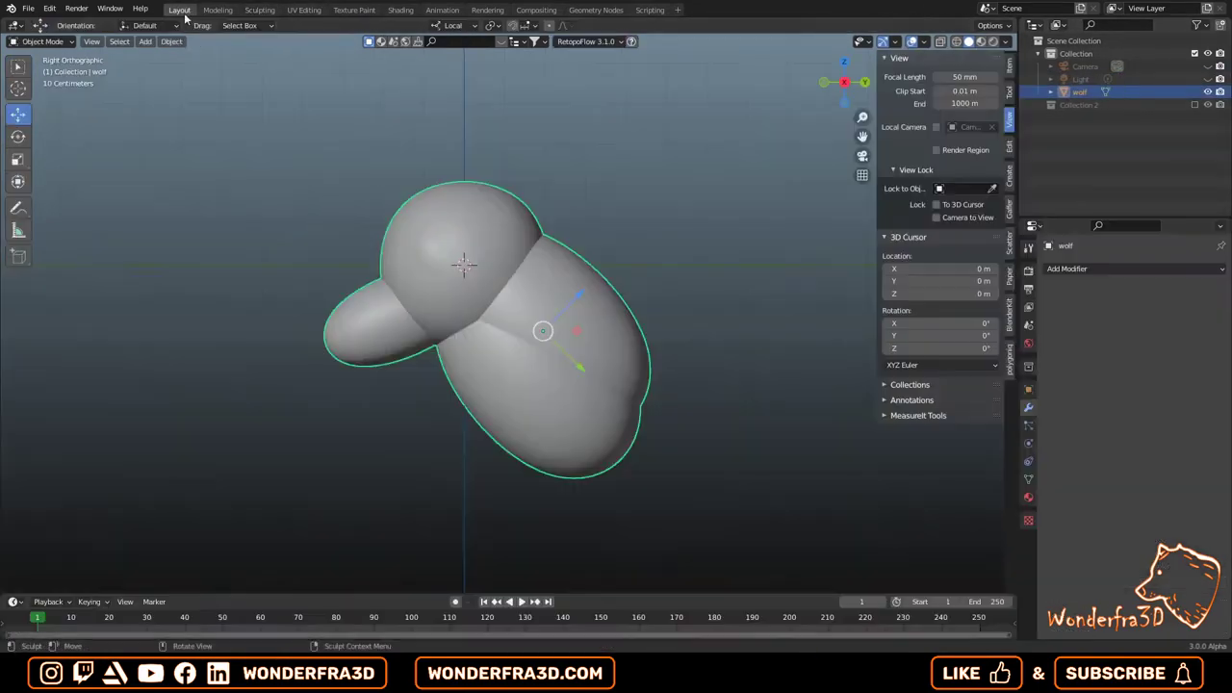
In the Sculpting workspace, smooth the seams of the wolf blockout with the Smooth brush.
{"action": "left_click", "coordinate": [260, 9]}
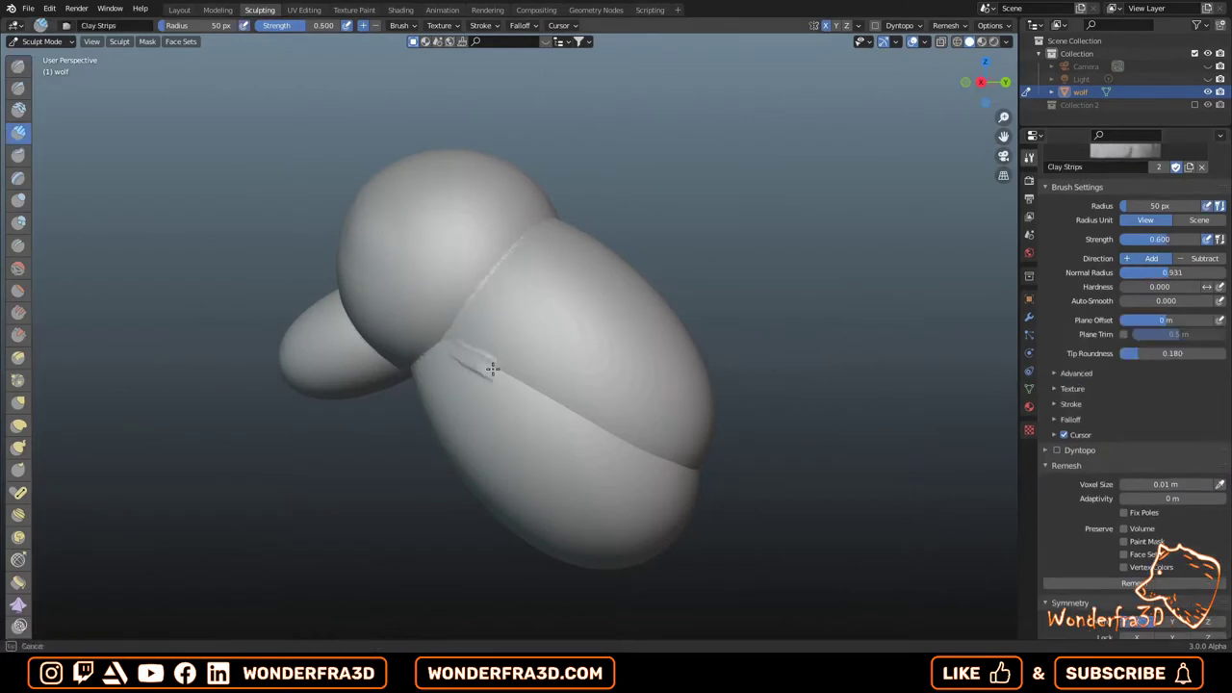
{"action": "mouse_move", "coordinate": [492, 369]}
{"action": "middle_mouse_down"}
{"action": "mouse_move", "coordinate": [459, 295]}
{"action": "mouse_move", "coordinate": [402, 469]}
{"action": "mouse_move", "coordinate": [552, 231]}
{"action": "mouse_move", "coordinate": [545, 278]}
{"action": "mouse_move", "coordinate": [426, 261]}
{"action": "mouse_move", "coordinate": [420, 276]}
{"action": "mouse_move", "coordinate": [462, 349]}
{"action": "mouse_move", "coordinate": [571, 332]}
{"action": "middle_mouse_up"}
{"action": "scroll", "coordinate": [1127, 385], "scroll_direction": "down", "scroll_amount": 5}
{"action": "scroll", "coordinate": [1126, 385], "scroll_direction": "up", "scroll_amount": 4}
{"action": "key", "text": "shift+s"}
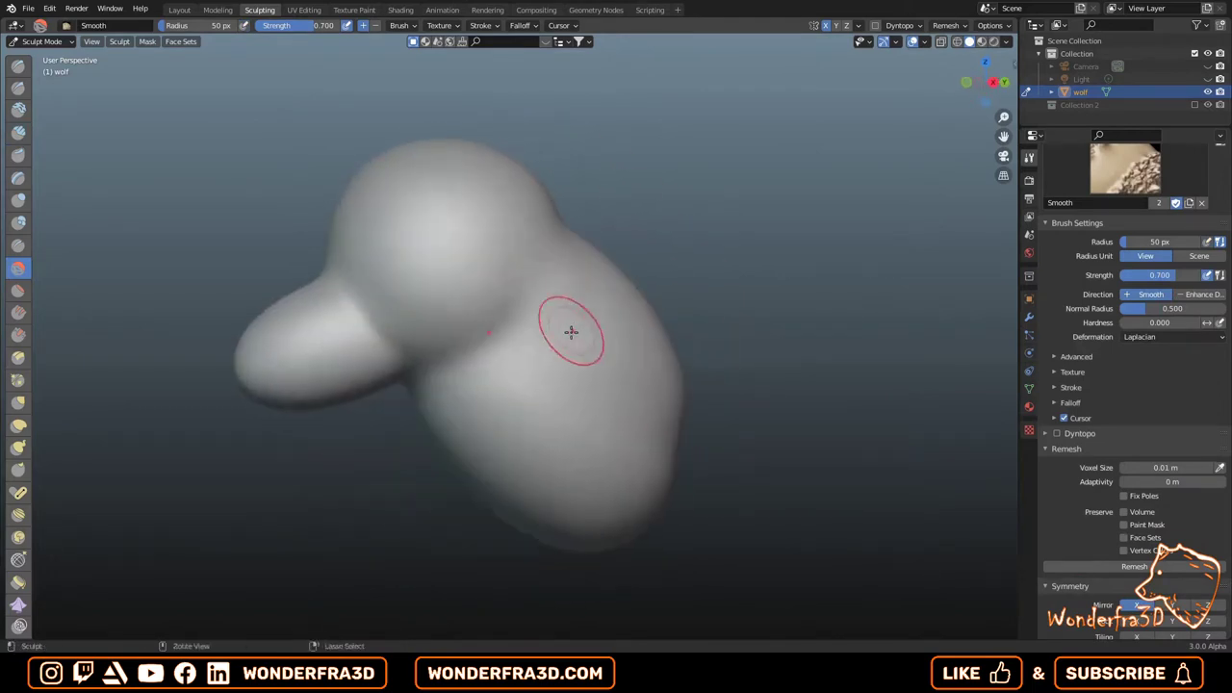
In side view, stretch the head-neck silhouette and snout with Elastic Deform, then smooth the join.
{"action": "middle_click_drag", "start_coordinate": [286, 315], "coordinate": [261, 327], "text": "alt"}
{"action": "key", "text": "shift+e"}
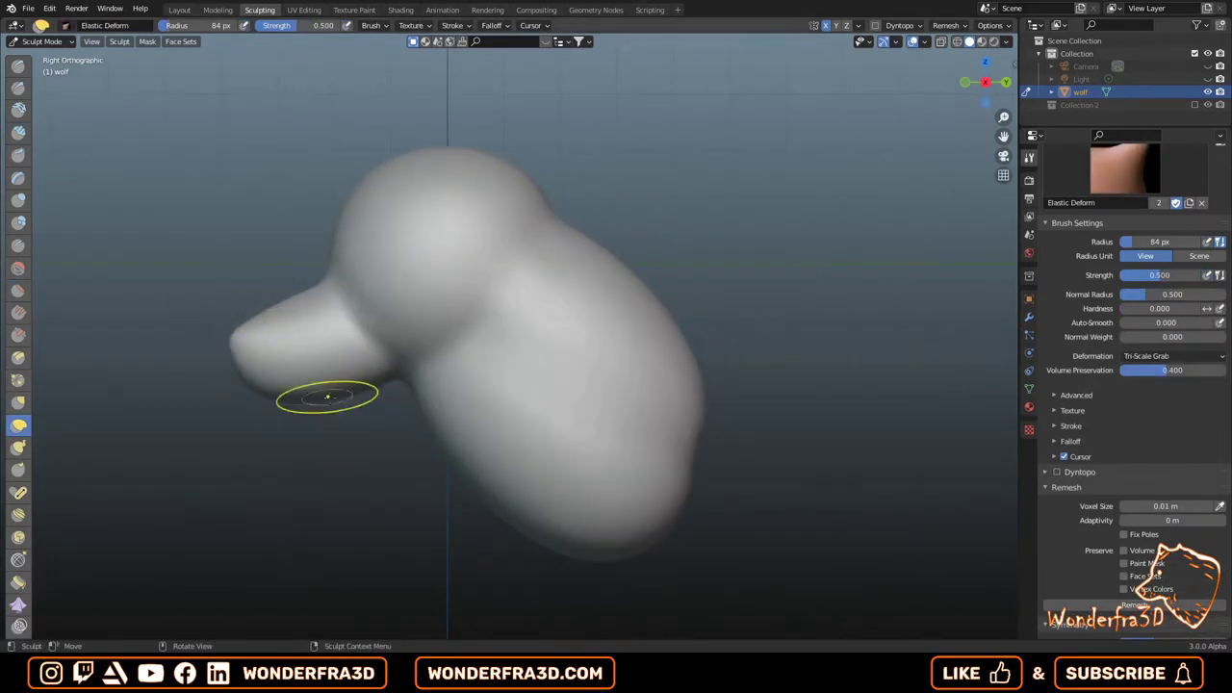
{"action": "left_click_drag", "start_coordinate": [566, 215], "coordinate": [538, 174]}
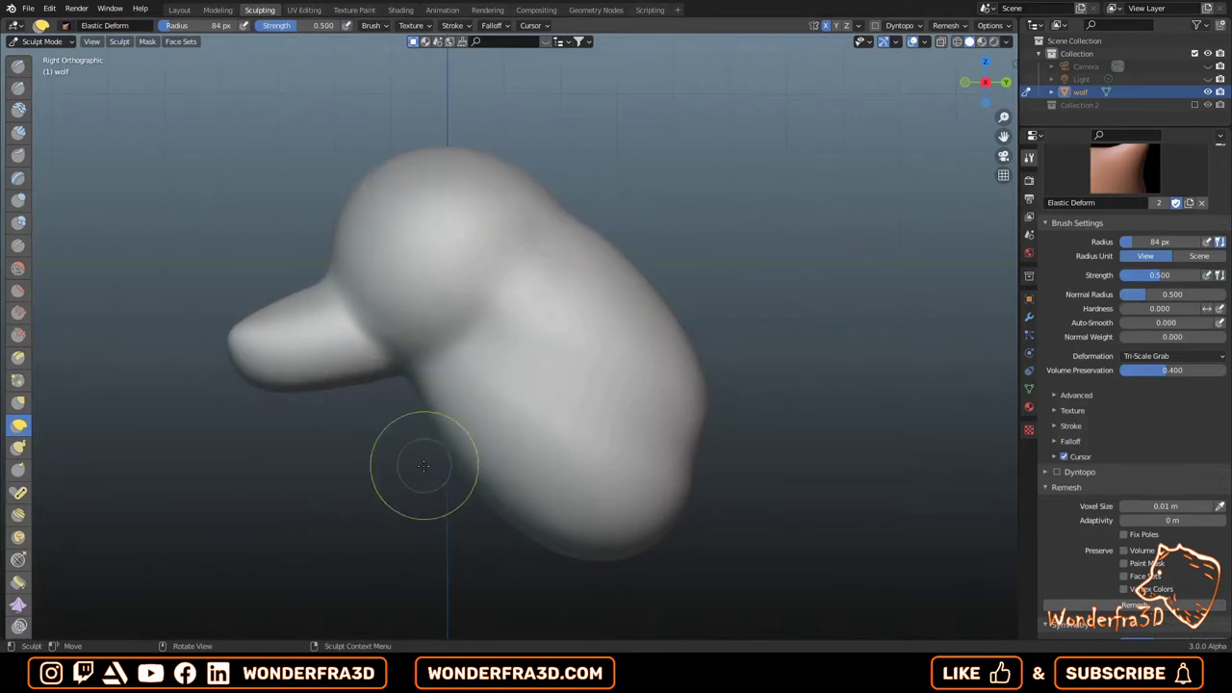
{"action": "mouse_move", "coordinate": [424, 466]}
{"action": "left_mouse_down"}
{"action": "mouse_move", "coordinate": [266, 379]}
{"action": "mouse_move", "coordinate": [242, 468]}
{"action": "left_mouse_up"}
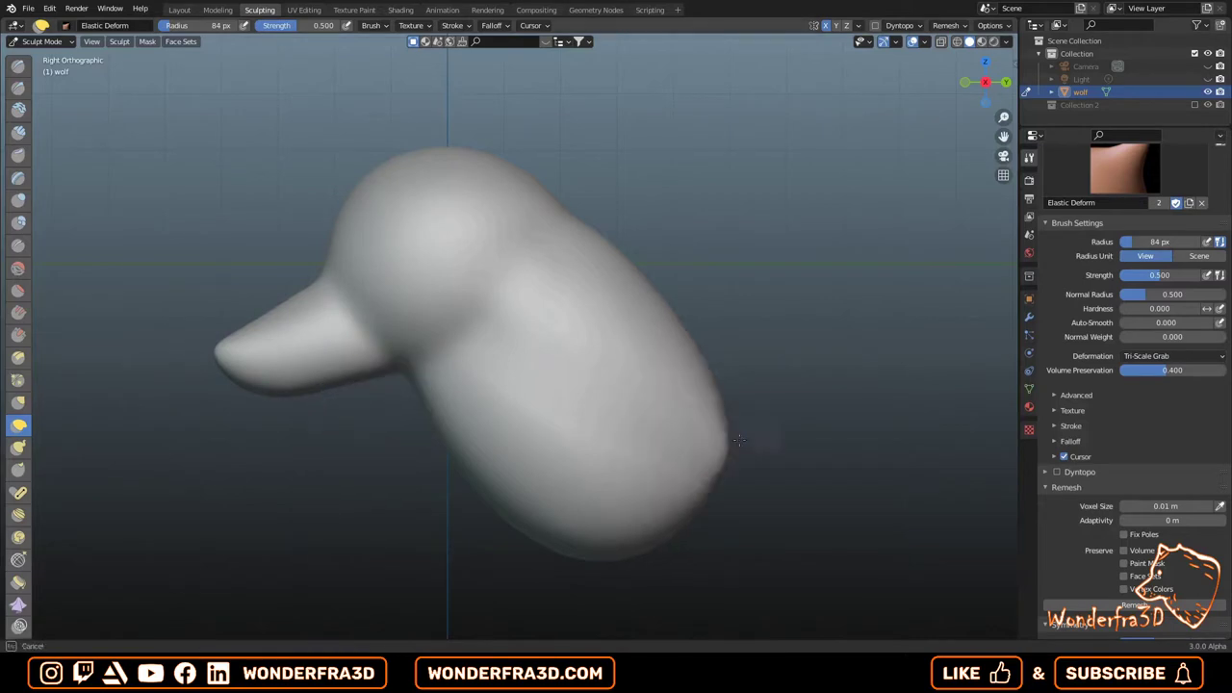
{"action": "mouse_move", "coordinate": [490, 407]}
{"action": "middle_mouse_down"}
{"action": "mouse_move", "coordinate": [644, 407]}
{"action": "mouse_move", "coordinate": [440, 413]}
{"action": "mouse_move", "coordinate": [672, 341]}
{"action": "mouse_move", "coordinate": [352, 324]}
{"action": "mouse_move", "coordinate": [413, 344]}
{"action": "mouse_move", "coordinate": [560, 347]}
{"action": "mouse_move", "coordinate": [600, 276]}
{"action": "mouse_move", "coordinate": [539, 365]}
{"action": "mouse_move", "coordinate": [556, 427]}
{"action": "mouse_move", "coordinate": [737, 321]}
{"action": "mouse_move", "coordinate": [682, 308]}
{"action": "middle_mouse_up"}
{"action": "key", "text": "shift+s"}
{"action": "key", "text": "shift+space"}
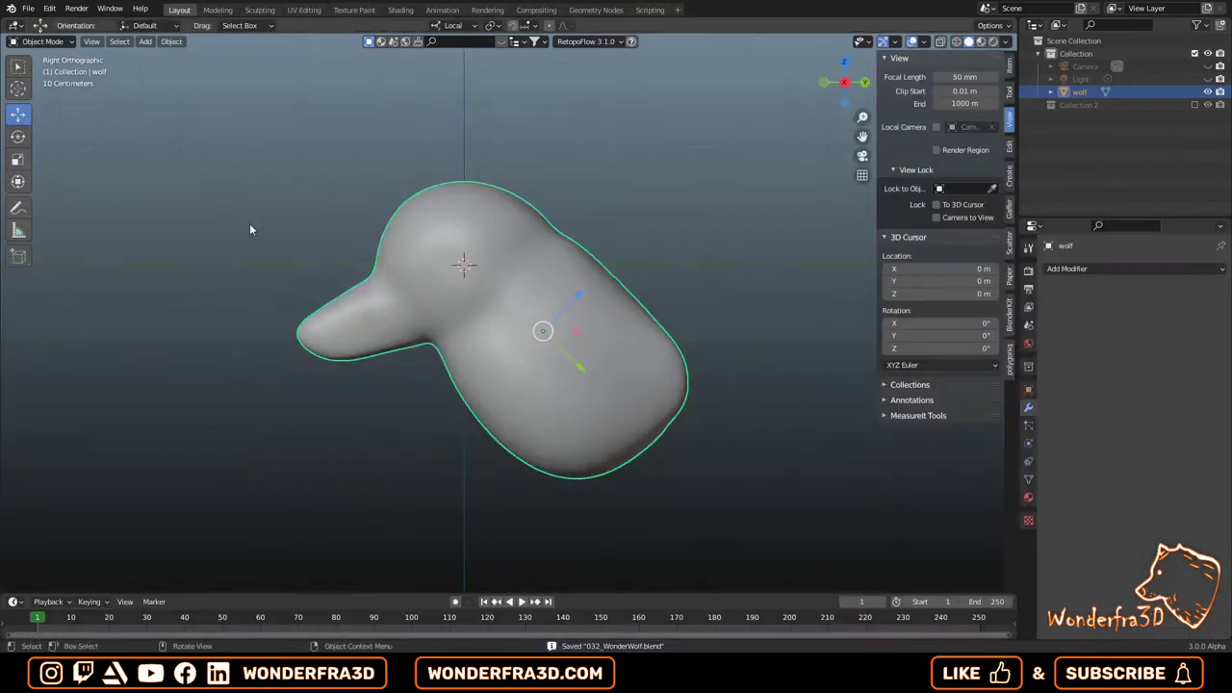
Add a cube beside the head and give it a Mirror modifier.
{"action": "key", "text": "shift+a"}
{"action": "left_click", "coordinate": [337, 174]}
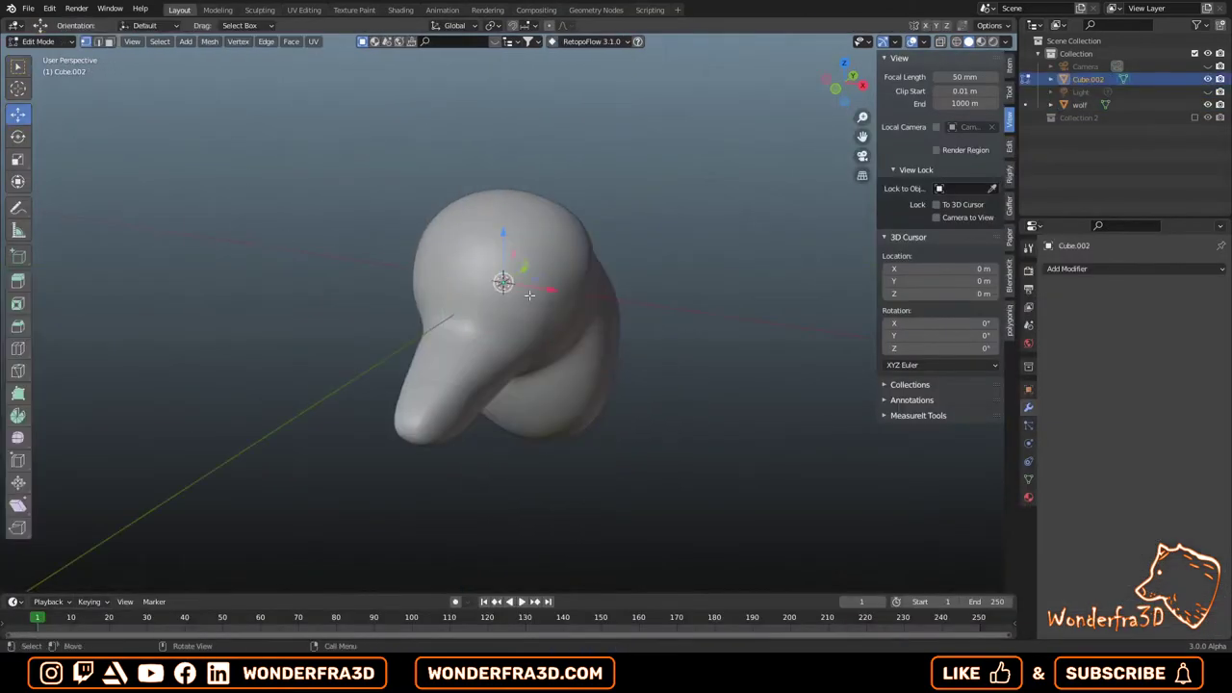
{"action": "left_click_drag", "start_coordinate": [529, 295], "coordinate": [710, 323]}
{"action": "left_click", "coordinate": [1074, 269]}
{"action": "left_click", "coordinate": [963, 417]}
{"action": "key", "text": "Tab"}
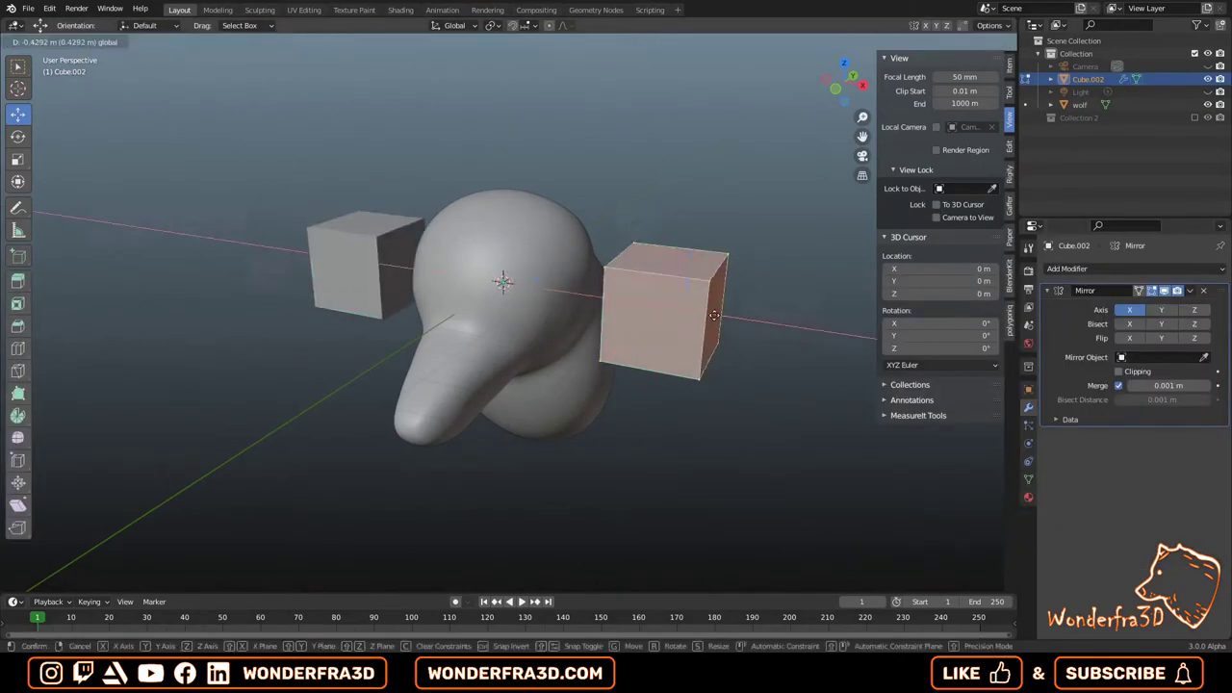
{"action": "left_click", "coordinate": [714, 315]}
Round the mirrored cubes with Subdivision Surface and shrink them to ear size on the head.
{"action": "left_click", "coordinate": [1074, 269]}
{"action": "left_click", "coordinate": [963, 464]}
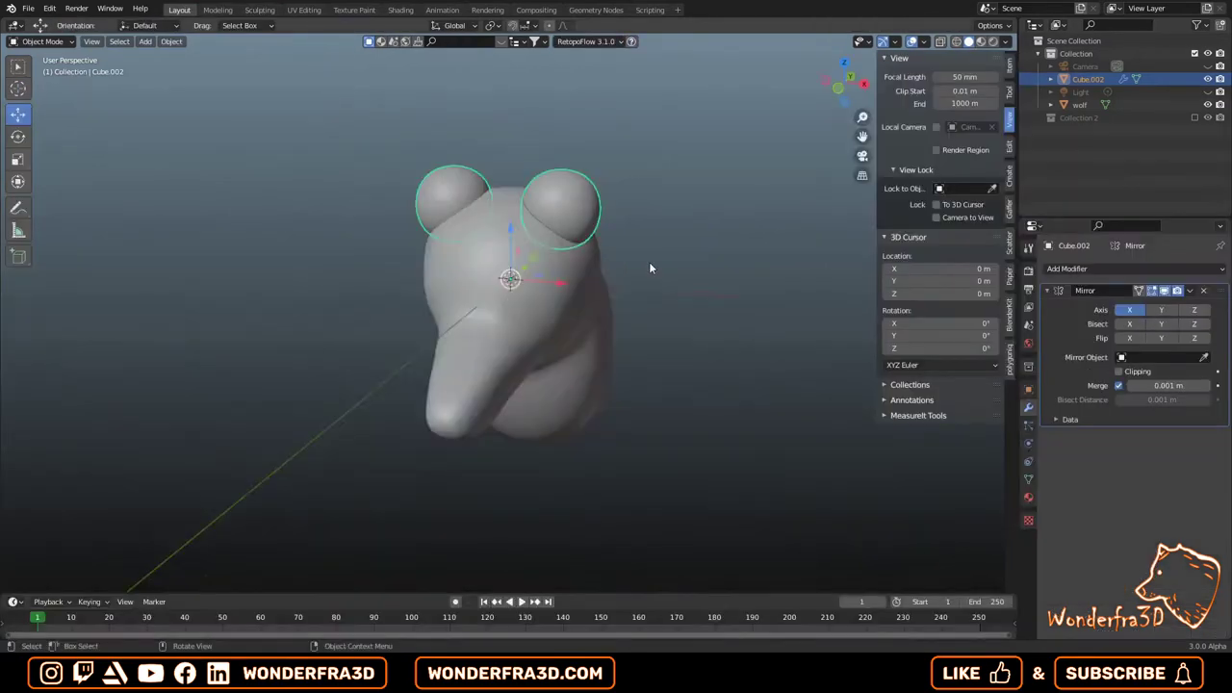
{"action": "left_click", "coordinate": [562, 229]}
{"action": "mouse_move", "coordinate": [561, 229]}
{"action": "middle_mouse_down"}
{"action": "mouse_move", "coordinate": [674, 223]}
{"action": "mouse_move", "coordinate": [701, 257]}
{"action": "middle_mouse_up"}
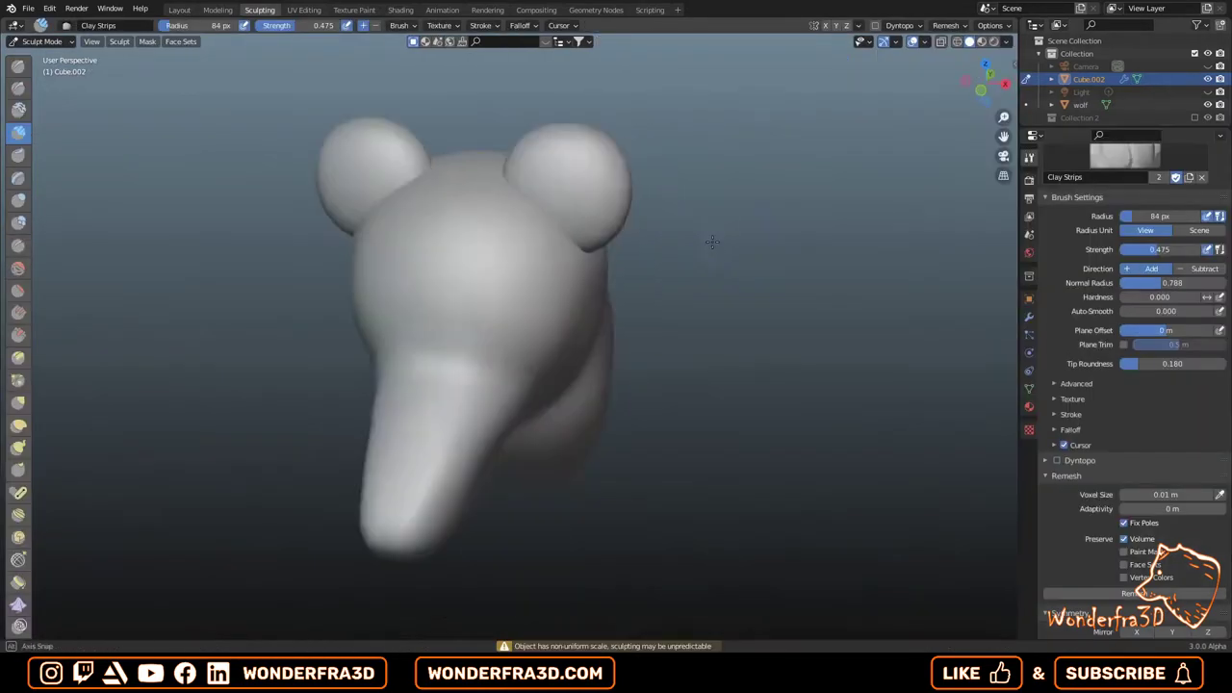
Shape the pointed ears and press eye-socket dents into both sides with Inflate/Deflate.
{"action": "mouse_move", "coordinate": [446, 324]}
{"action": "middle_mouse_down"}
{"action": "mouse_move", "coordinate": [633, 209]}
{"action": "mouse_move", "coordinate": [523, 228]}
{"action": "middle_mouse_up"}
{"action": "mouse_move", "coordinate": [556, 113]}
{"action": "middle_mouse_down"}
{"action": "mouse_move", "coordinate": [770, 321]}
{"action": "mouse_move", "coordinate": [773, 266]}
{"action": "middle_mouse_up"}
{"action": "mouse_move", "coordinate": [551, 475]}
{"action": "middle_mouse_down"}
{"action": "mouse_move", "coordinate": [761, 377]}
{"action": "mouse_move", "coordinate": [834, 369]}
{"action": "mouse_move", "coordinate": [580, 347]}
{"action": "mouse_move", "coordinate": [556, 323]}
{"action": "mouse_move", "coordinate": [720, 309]}
{"action": "mouse_move", "coordinate": [391, 300]}
{"action": "mouse_move", "coordinate": [600, 341]}
{"action": "mouse_move", "coordinate": [814, 339]}
{"action": "mouse_move", "coordinate": [834, 371]}
{"action": "mouse_move", "coordinate": [661, 341]}
{"action": "mouse_move", "coordinate": [610, 234]}
{"action": "mouse_move", "coordinate": [773, 320]}
{"action": "mouse_move", "coordinate": [661, 316]}
{"action": "mouse_move", "coordinate": [849, 363]}
{"action": "mouse_move", "coordinate": [732, 360]}
{"action": "mouse_move", "coordinate": [674, 385]}
{"action": "mouse_move", "coordinate": [618, 456]}
{"action": "mouse_move", "coordinate": [633, 254]}
{"action": "middle_mouse_up"}
{"action": "key", "text": "i"}
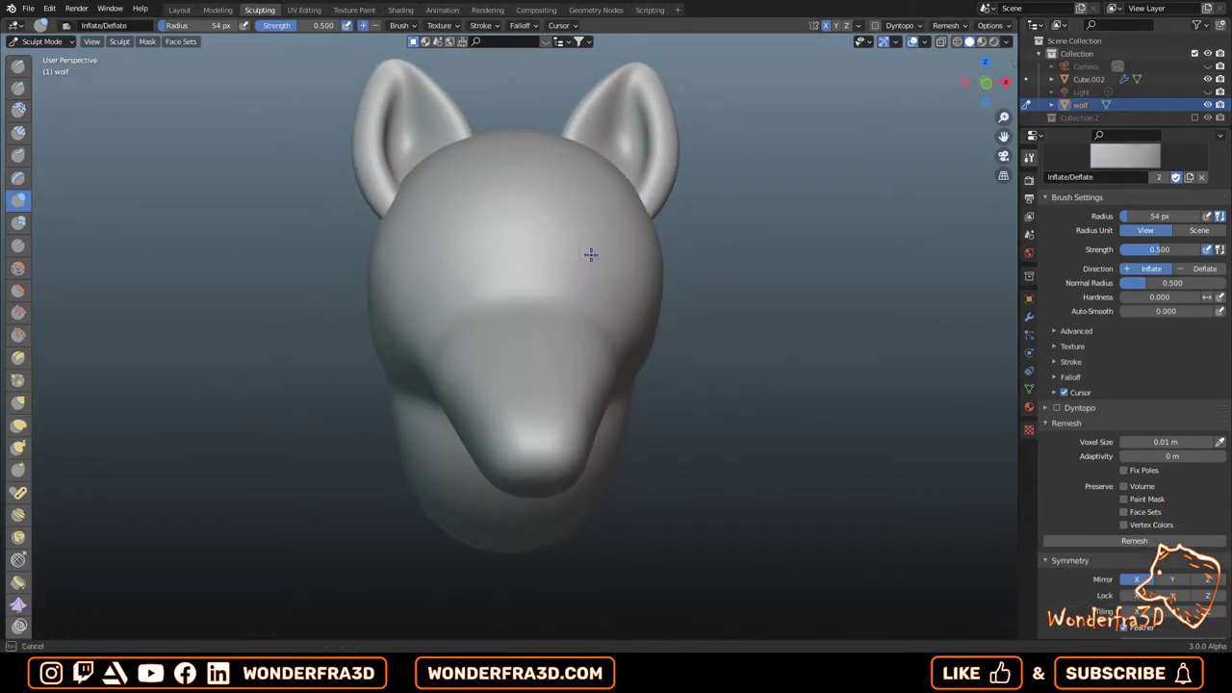
{"action": "left_click_drag", "start_coordinate": [591, 254], "coordinate": [582, 258], "text": "ctrl"}
{"action": "middle_click_drag", "start_coordinate": [582, 258], "coordinate": [561, 262]}
{"action": "left_click", "coordinate": [511, 294]}
{"action": "mouse_move", "coordinate": [511, 294]}
{"action": "middle_mouse_down"}
{"action": "mouse_move", "coordinate": [652, 293]}
{"action": "mouse_move", "coordinate": [446, 349]}
{"action": "mouse_move", "coordinate": [815, 377]}
{"action": "mouse_move", "coordinate": [539, 308]}
{"action": "middle_mouse_up"}
Build up brow ridges on the forehead with Clay Strips and smooth them in.
{"action": "key", "text": "shift+s"}
{"action": "key", "text": "c"}
{"action": "left_click_drag", "start_coordinate": [447, 322], "coordinate": [483, 274]}
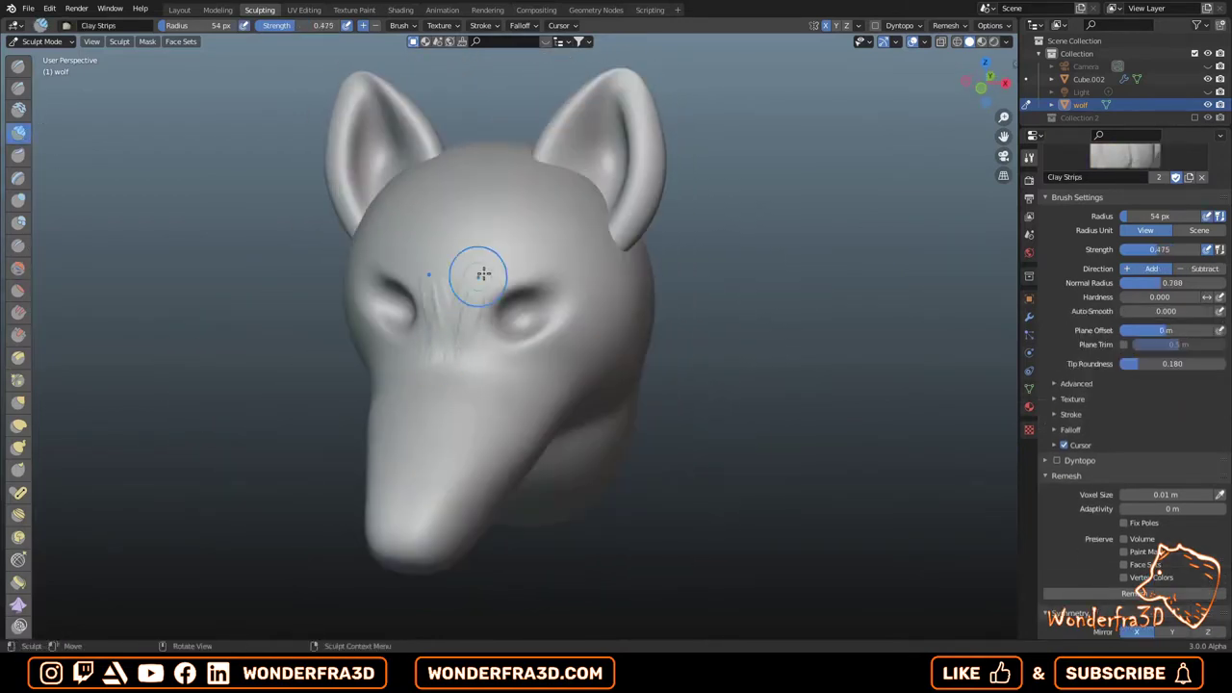
{"action": "key", "text": "shift+s"}
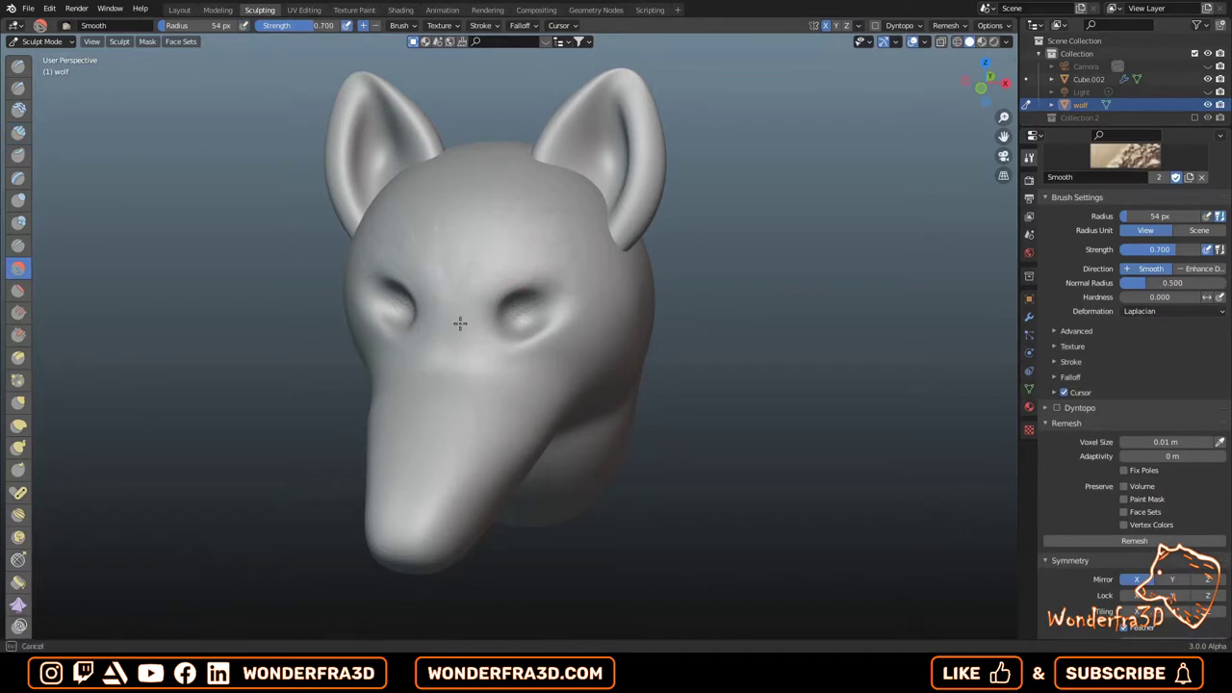
{"action": "mouse_move", "coordinate": [460, 324]}
{"action": "middle_mouse_down"}
{"action": "mouse_move", "coordinate": [633, 344]}
{"action": "mouse_move", "coordinate": [522, 311]}
{"action": "mouse_move", "coordinate": [565, 273]}
{"action": "mouse_move", "coordinate": [476, 237]}
{"action": "mouse_move", "coordinate": [499, 214]}
{"action": "middle_mouse_up"}
{"action": "key", "text": "i"}
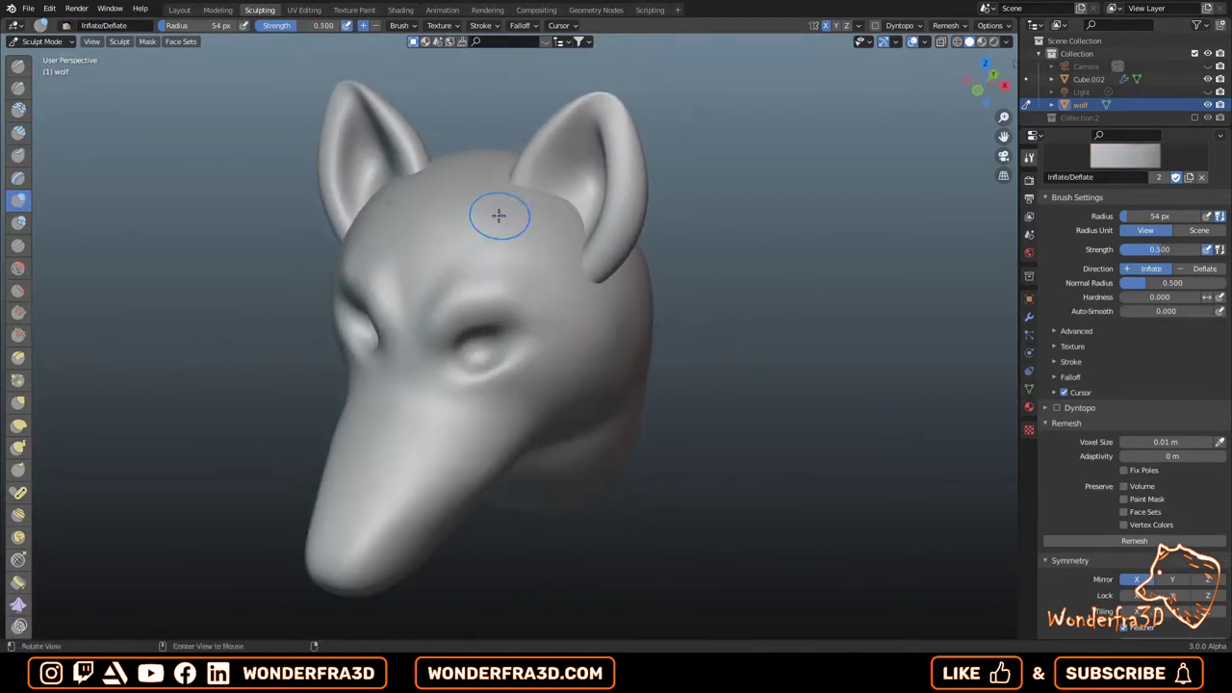
{"action": "mouse_move", "coordinate": [461, 252]}
{"action": "middle_mouse_down"}
{"action": "mouse_move", "coordinate": [449, 173]}
{"action": "mouse_move", "coordinate": [697, 266]}
{"action": "mouse_move", "coordinate": [647, 284]}
{"action": "middle_mouse_up"}
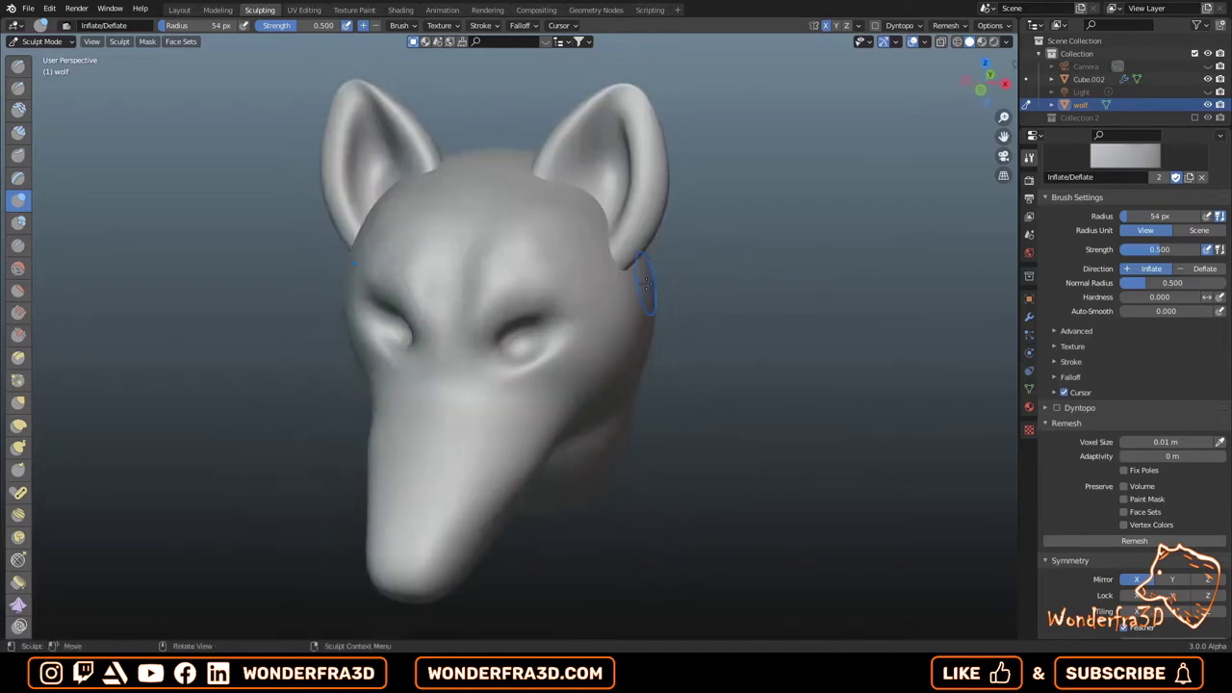
{"action": "middle_click_drag", "start_coordinate": [446, 323], "coordinate": [500, 317]}
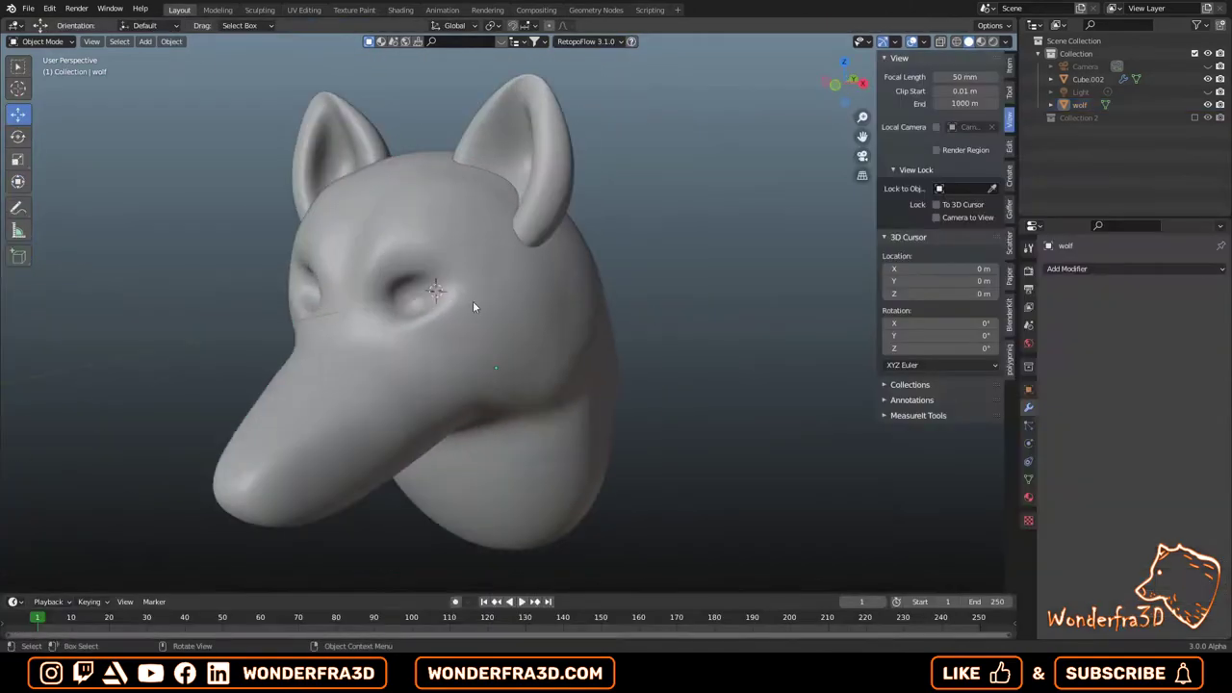
Add a new cube and move it into position as the eye cutter.
{"action": "key", "text": "shift+a"}
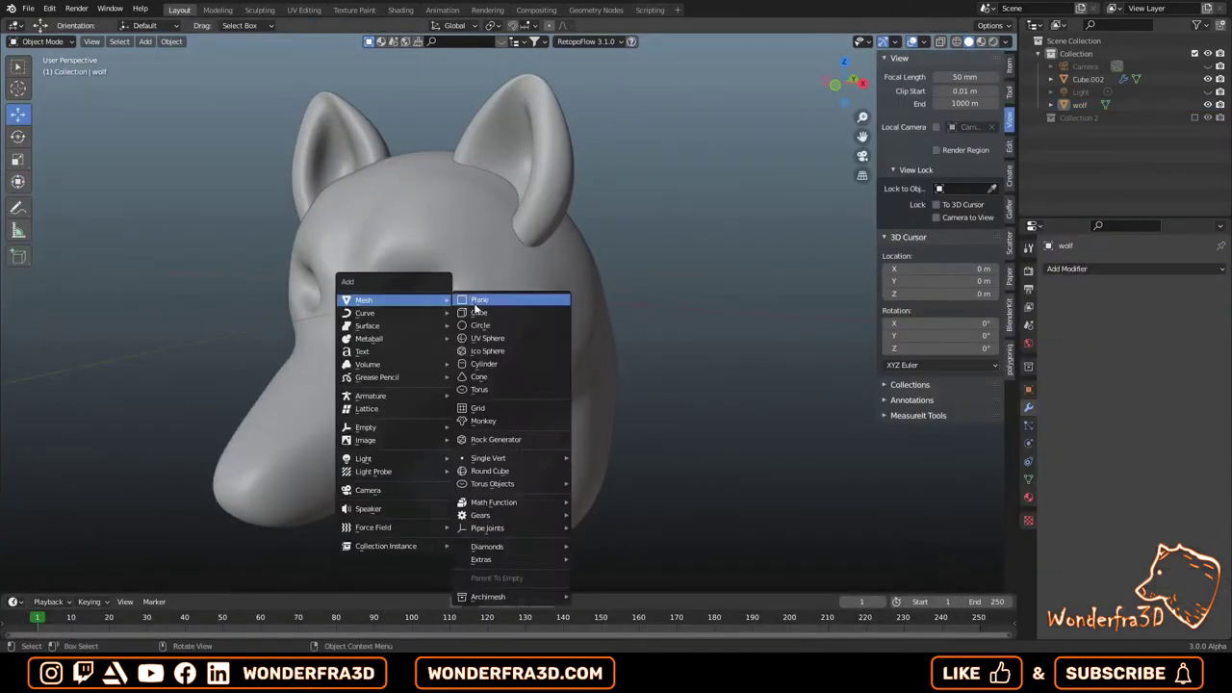
{"action": "left_click", "coordinate": [508, 311]}
{"action": "key", "text": "g"}
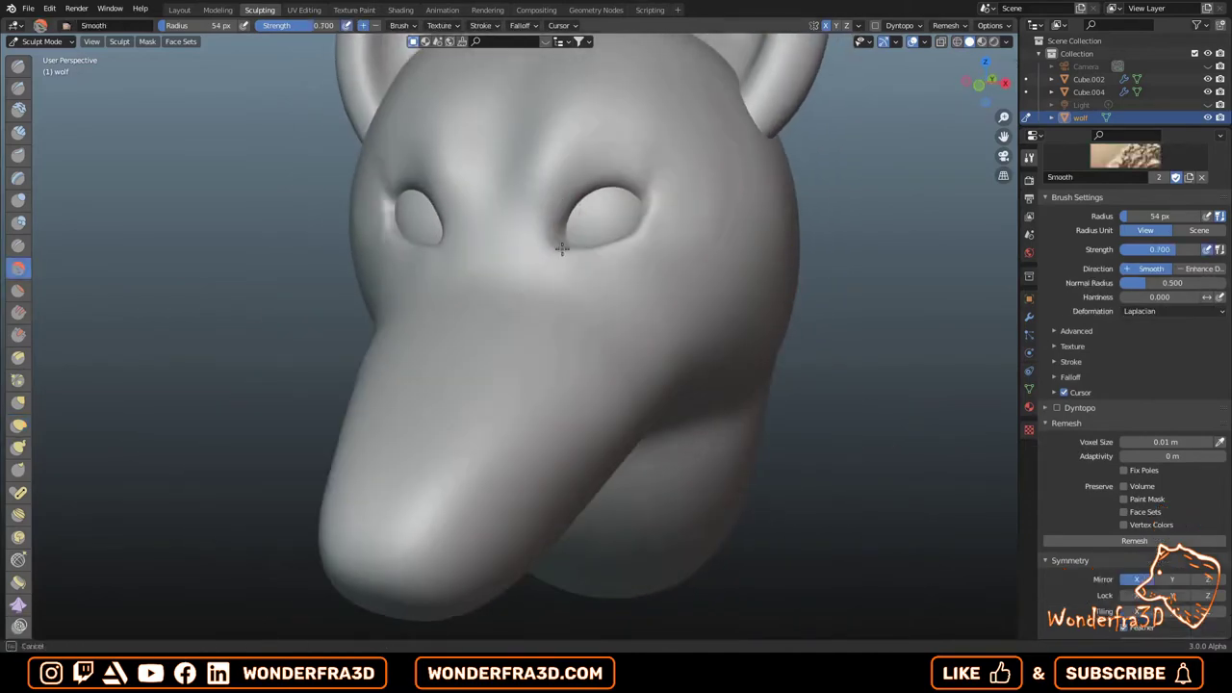
Raise the eyelid rims with Inflate/Deflate and smooth around the eyes.
{"action": "middle_click_drag", "start_coordinate": [593, 250], "coordinate": [695, 298]}
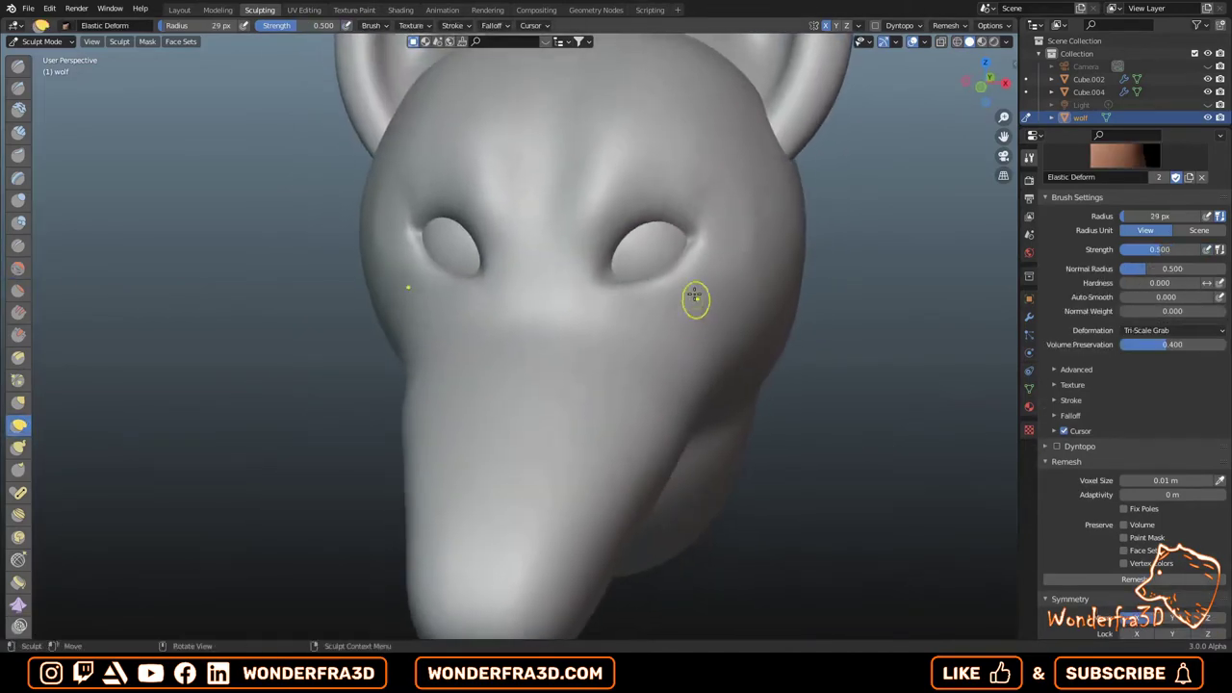
{"action": "mouse_move", "coordinate": [732, 227]}
{"action": "middle_mouse_down"}
{"action": "mouse_move", "coordinate": [623, 220]}
{"action": "mouse_move", "coordinate": [662, 231]}
{"action": "middle_mouse_up"}
{"action": "mouse_move", "coordinate": [566, 276]}
{"action": "middle_mouse_down"}
{"action": "mouse_move", "coordinate": [391, 281]}
{"action": "mouse_move", "coordinate": [473, 341]}
{"action": "middle_mouse_up"}
{"action": "key", "text": "i"}
{"action": "middle_click_drag", "start_coordinate": [414, 289], "coordinate": [601, 220]}
{"action": "left_click", "coordinate": [17, 268]}
{"action": "mouse_move", "coordinate": [640, 272]}
{"action": "middle_mouse_down"}
{"action": "mouse_move", "coordinate": [679, 341]}
{"action": "mouse_move", "coordinate": [92, 363]}
{"action": "middle_mouse_up"}
{"action": "middle_click_drag", "start_coordinate": [338, 391], "coordinate": [433, 328]}
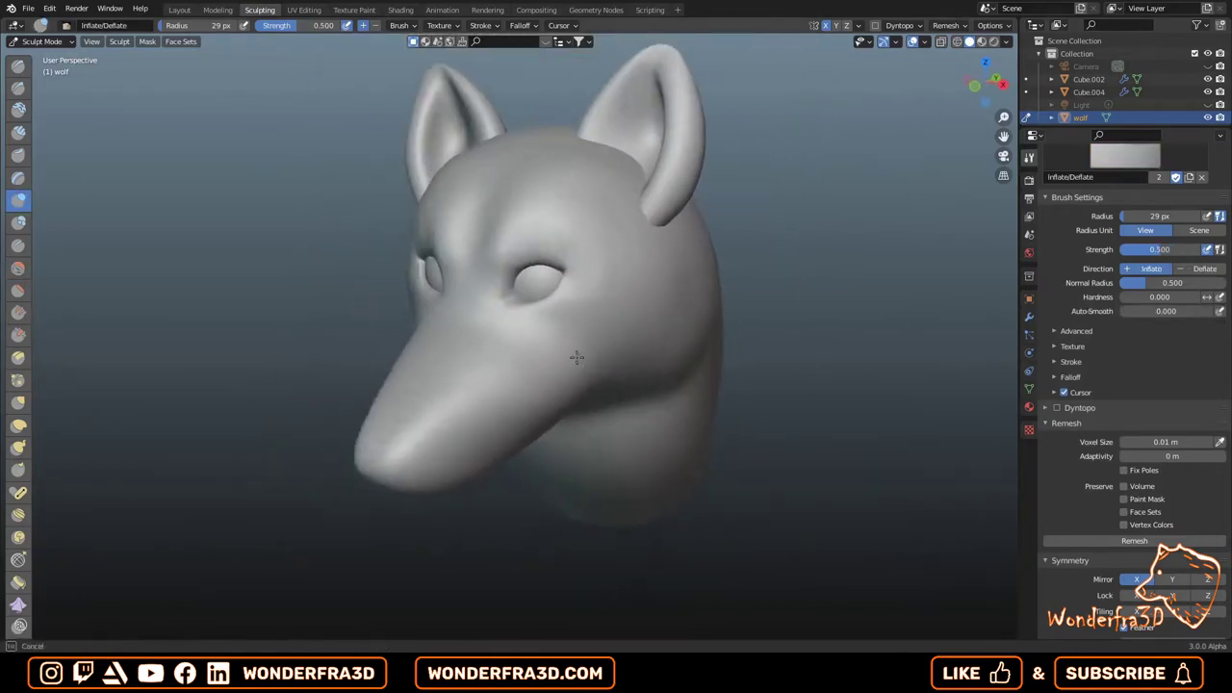
{"action": "scroll", "coordinate": [481, 293], "scroll_direction": "up", "scroll_amount": 2}
Reshape and smooth the cheeks and jaw, then save as 032_WonderWolf.blend.
{"action": "key", "text": "s"}
{"action": "middle_click_drag", "start_coordinate": [573, 357], "coordinate": [518, 318]}
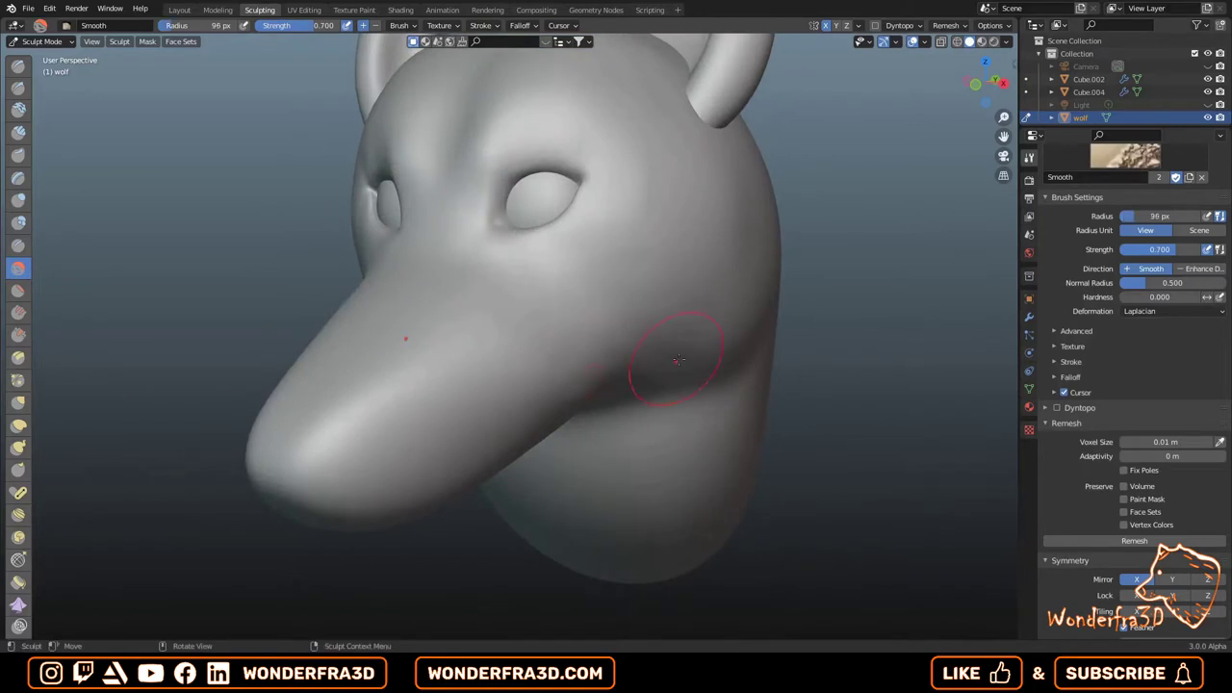
{"action": "key", "text": "e"}
{"action": "mouse_move", "coordinate": [705, 390]}
{"action": "middle_mouse_down"}
{"action": "mouse_move", "coordinate": [667, 488]}
{"action": "mouse_move", "coordinate": [796, 385]}
{"action": "mouse_move", "coordinate": [489, 468]}
{"action": "mouse_move", "coordinate": [773, 393]}
{"action": "mouse_move", "coordinate": [448, 494]}
{"action": "mouse_move", "coordinate": [703, 434]}
{"action": "mouse_move", "coordinate": [629, 447]}
{"action": "mouse_move", "coordinate": [495, 371]}
{"action": "mouse_move", "coordinate": [426, 404]}
{"action": "mouse_move", "coordinate": [482, 434]}
{"action": "mouse_move", "coordinate": [403, 474]}
{"action": "mouse_move", "coordinate": [628, 465]}
{"action": "mouse_move", "coordinate": [587, 453]}
{"action": "mouse_move", "coordinate": [612, 440]}
{"action": "mouse_move", "coordinate": [564, 449]}
{"action": "mouse_move", "coordinate": [388, 413]}
{"action": "mouse_move", "coordinate": [556, 341]}
{"action": "mouse_move", "coordinate": [574, 359]}
{"action": "mouse_move", "coordinate": [452, 366]}
{"action": "mouse_move", "coordinate": [569, 221]}
{"action": "mouse_move", "coordinate": [687, 357]}
{"action": "mouse_move", "coordinate": [574, 511]}
{"action": "mouse_move", "coordinate": [407, 430]}
{"action": "middle_mouse_up"}
{"action": "key", "text": "s"}
{"action": "key", "text": "ctrl+s"}
Refine the jaw and neck with Flatten/Contrast, Elastic Deform and Smooth brushes.
{"action": "key", "text": "shift+t"}
{"action": "key", "text": "e"}
{"action": "mouse_move", "coordinate": [380, 383]}
{"action": "middle_mouse_down"}
{"action": "mouse_move", "coordinate": [407, 426]}
{"action": "mouse_move", "coordinate": [500, 344]}
{"action": "mouse_move", "coordinate": [558, 338]}
{"action": "middle_mouse_up"}
{"action": "key", "text": "s"}
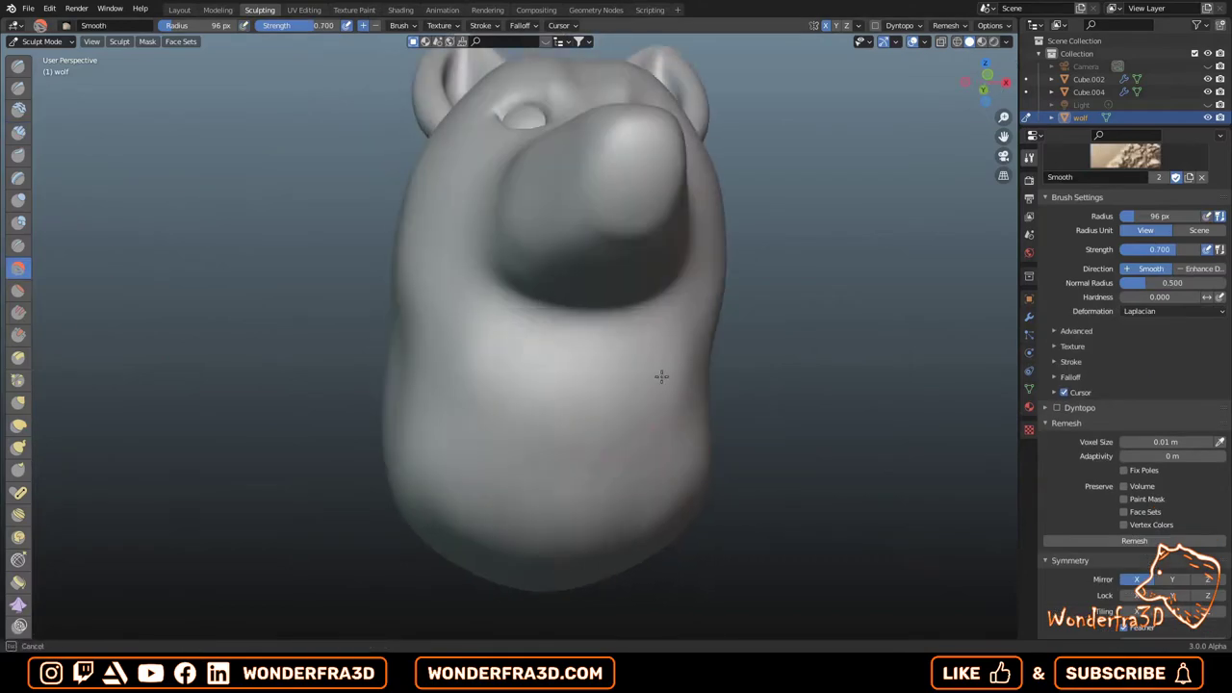
{"action": "mouse_move", "coordinate": [660, 377]}
{"action": "middle_mouse_down"}
{"action": "mouse_move", "coordinate": [644, 484]}
{"action": "mouse_move", "coordinate": [600, 413]}
{"action": "middle_mouse_up"}
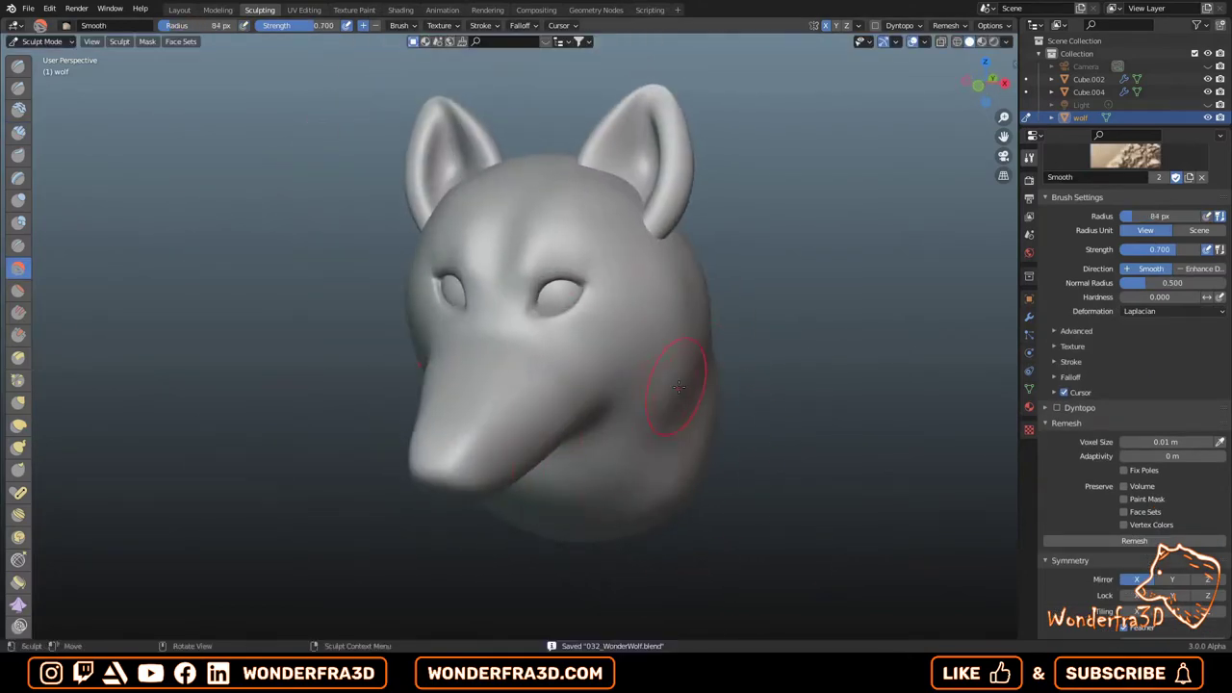
{"action": "key", "text": "alt+q"}
{"action": "mouse_move", "coordinate": [679, 386]}
{"action": "middle_mouse_down"}
{"action": "mouse_move", "coordinate": [495, 338]}
{"action": "mouse_move", "coordinate": [504, 184]}
{"action": "mouse_move", "coordinate": [709, 253]}
{"action": "mouse_move", "coordinate": [453, 276]}
{"action": "mouse_move", "coordinate": [631, 183]}
{"action": "mouse_move", "coordinate": [792, 253]}
{"action": "mouse_move", "coordinate": [715, 241]}
{"action": "mouse_move", "coordinate": [774, 286]}
{"action": "middle_mouse_up"}
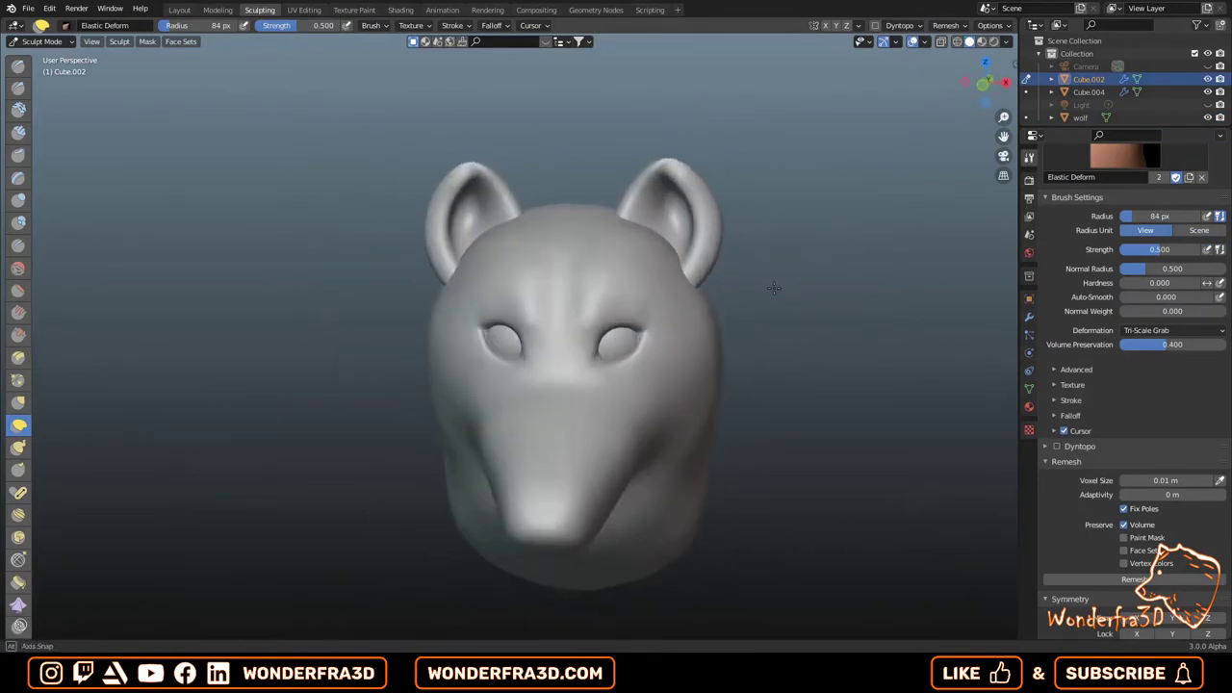
Inflate and fill out the inner shape of both ears.
{"action": "mouse_move", "coordinate": [443, 171]}
{"action": "middle_mouse_down"}
{"action": "mouse_move", "coordinate": [815, 267]}
{"action": "mouse_move", "coordinate": [784, 270]}
{"action": "middle_mouse_up"}
{"action": "scroll", "coordinate": [651, 173], "scroll_direction": "up", "scroll_amount": 4}
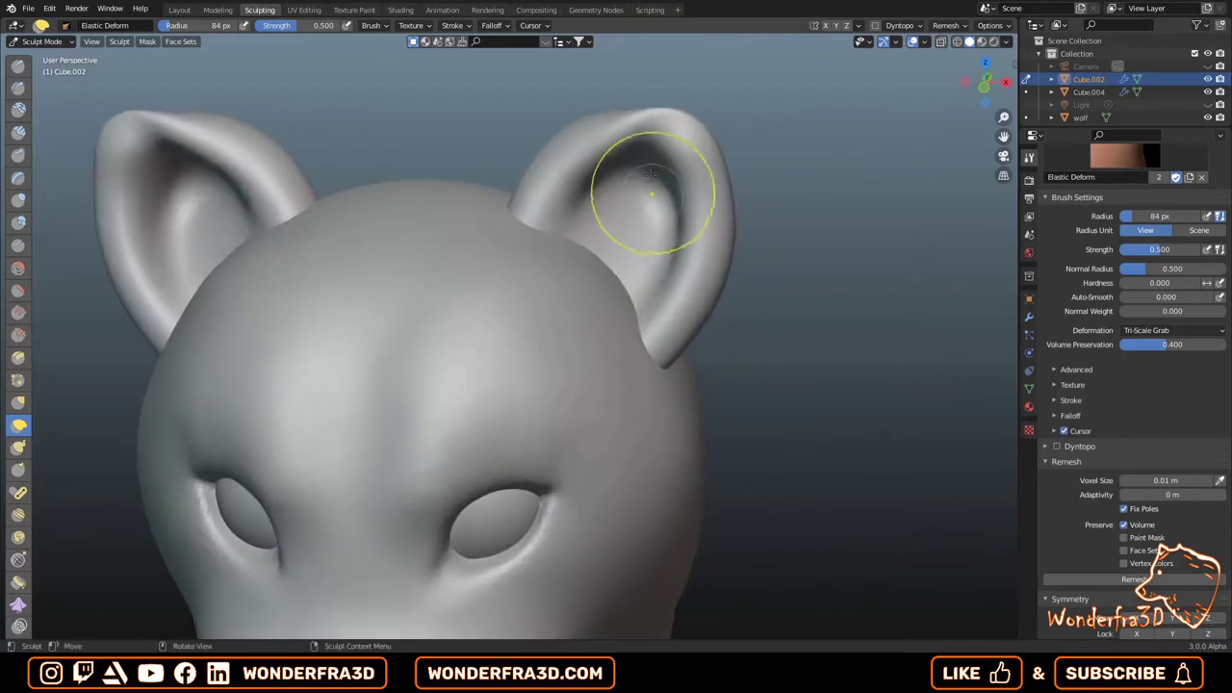
{"action": "key", "text": "shift+s"}
{"action": "mouse_move", "coordinate": [637, 254]}
{"action": "middle_mouse_down"}
{"action": "mouse_move", "coordinate": [399, 283]}
{"action": "mouse_move", "coordinate": [627, 279]}
{"action": "mouse_move", "coordinate": [414, 578]}
{"action": "mouse_move", "coordinate": [624, 115]}
{"action": "middle_mouse_up"}
{"action": "key", "text": "i"}
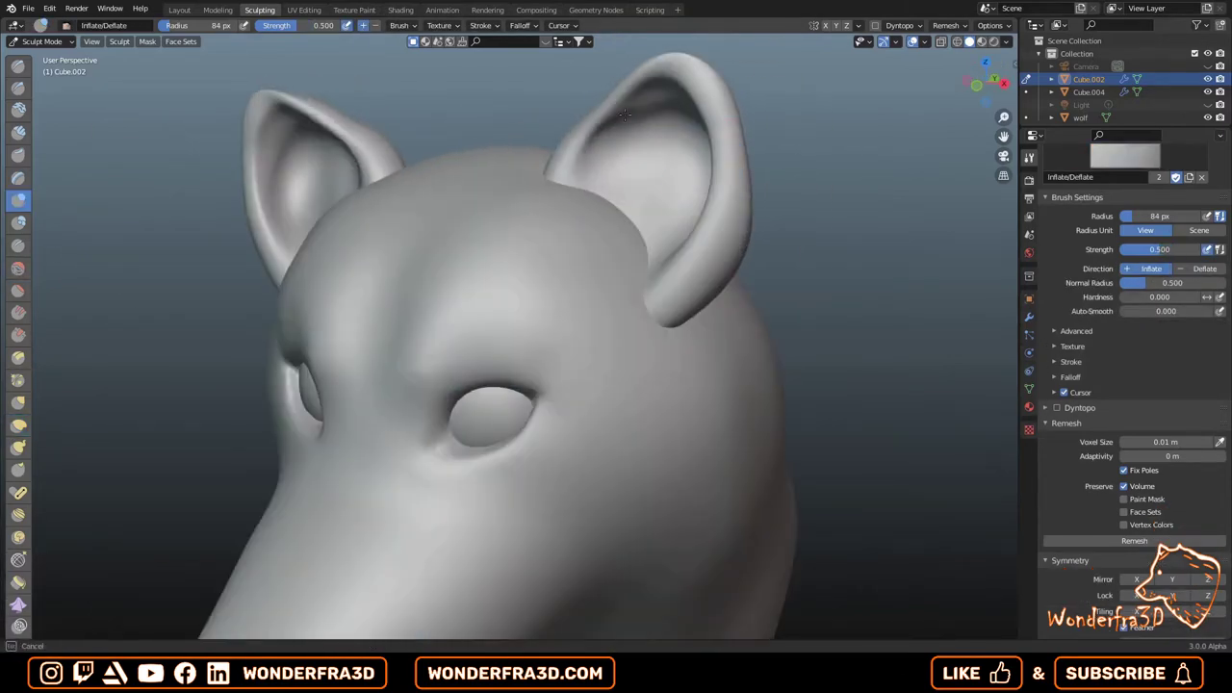
{"action": "mouse_move", "coordinate": [590, 162]}
{"action": "middle_mouse_down"}
{"action": "mouse_move", "coordinate": [682, 183]}
{"action": "mouse_move", "coordinate": [785, 159]}
{"action": "mouse_move", "coordinate": [550, 242]}
{"action": "mouse_move", "coordinate": [715, 398]}
{"action": "mouse_move", "coordinate": [796, 341]}
{"action": "middle_mouse_up"}
{"action": "key", "text": "shift+s"}
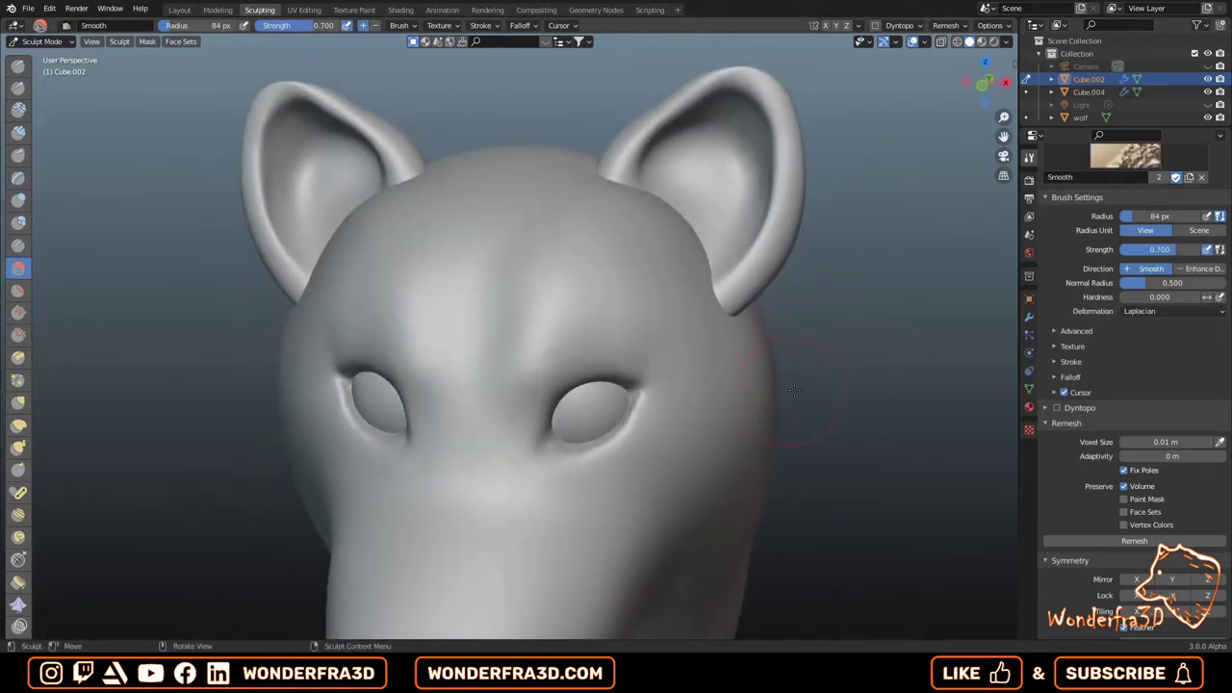
Smooth the ears with a roughly 29 px Smooth brush, checking them from several angles.
{"action": "middle_click_drag", "start_coordinate": [732, 130], "coordinate": [655, 95]}
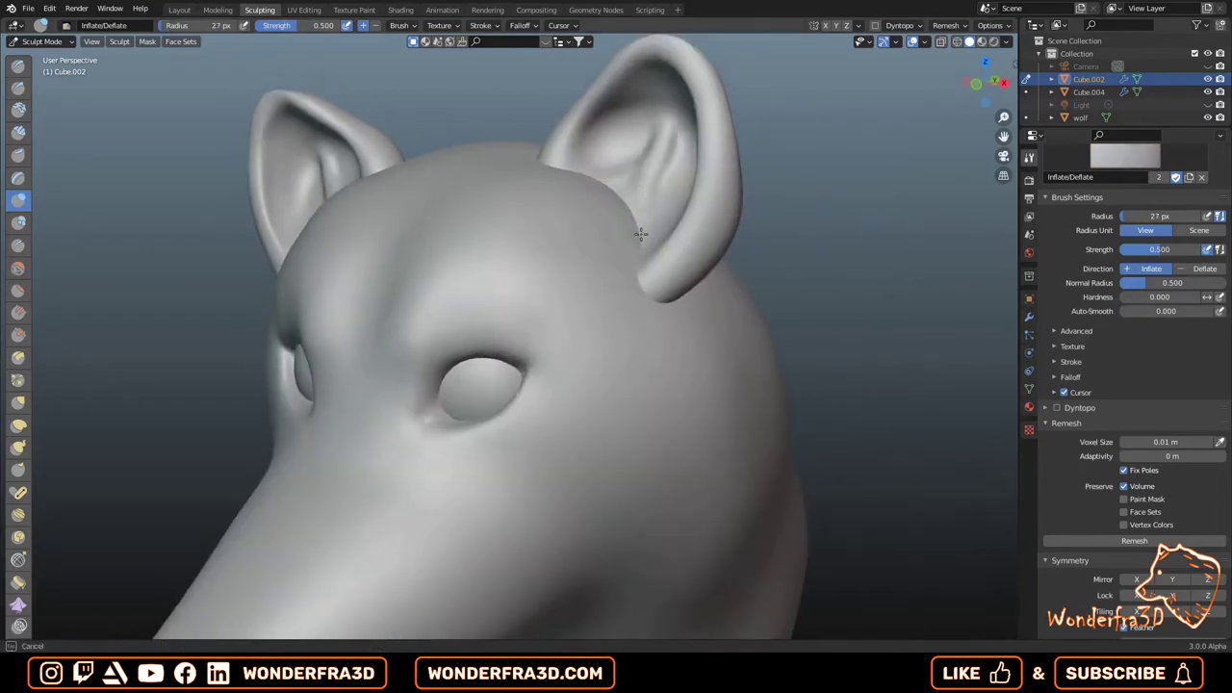
{"action": "middle_click_drag", "start_coordinate": [641, 234], "coordinate": [667, 236]}
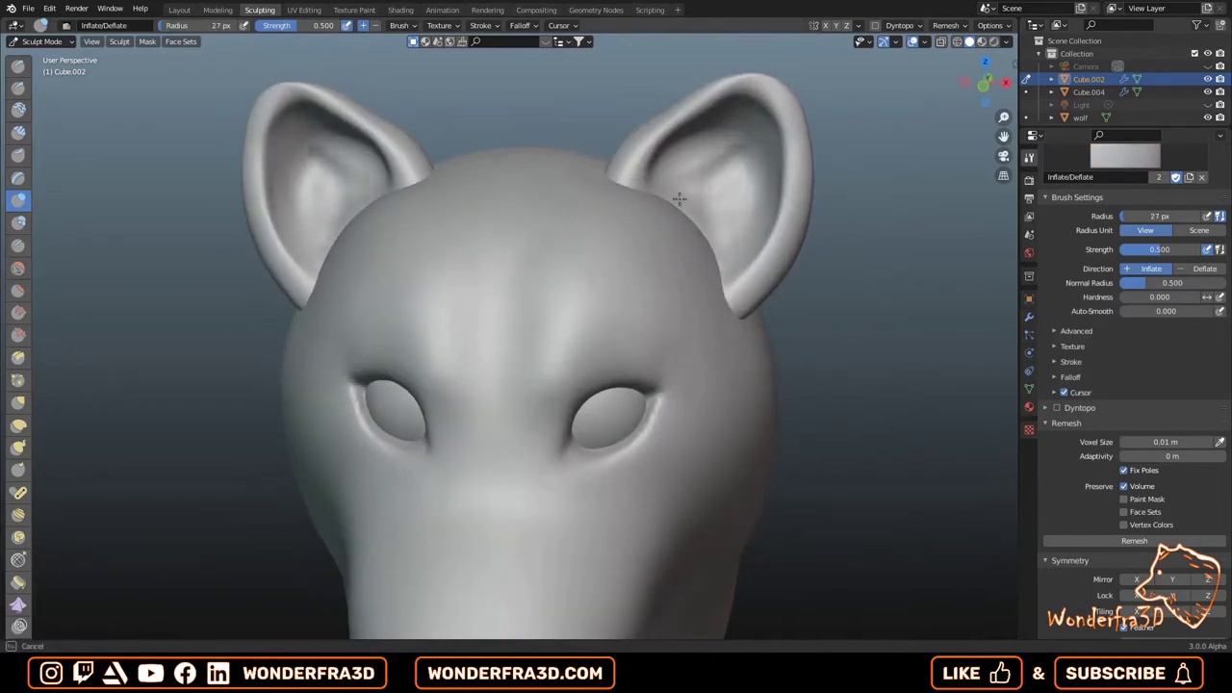
{"action": "mouse_move", "coordinate": [682, 197]}
{"action": "middle_mouse_down"}
{"action": "mouse_move", "coordinate": [720, 150]}
{"action": "mouse_move", "coordinate": [754, 285]}
{"action": "middle_mouse_up"}
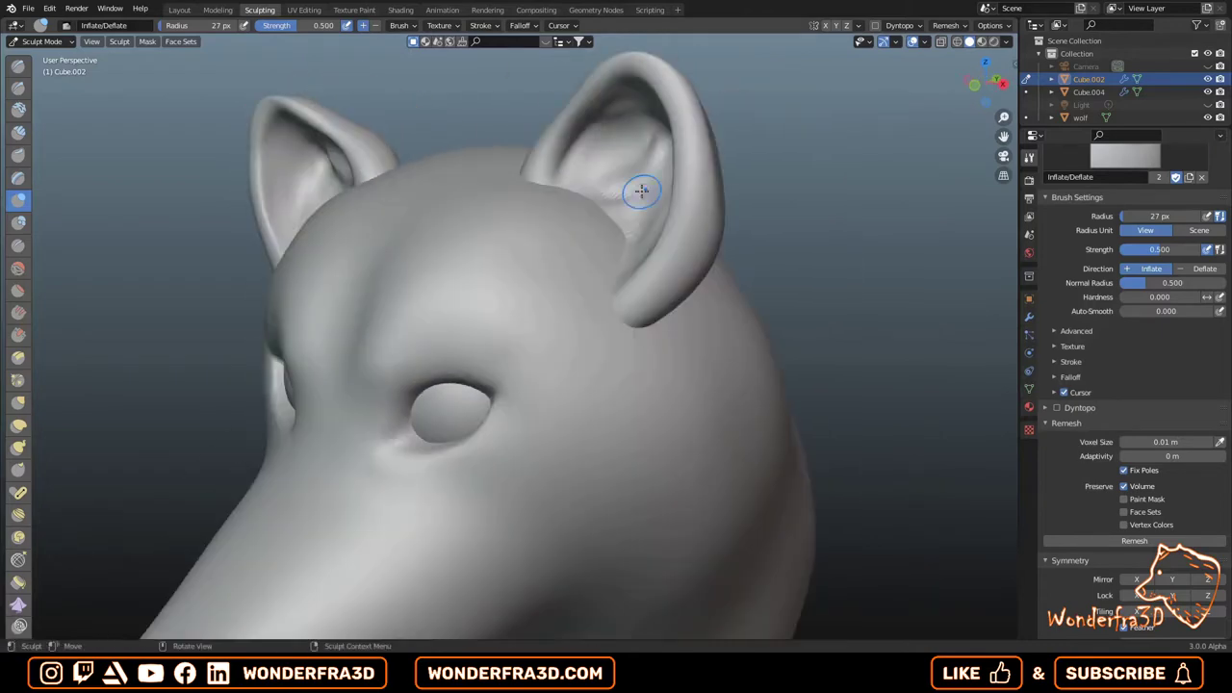
{"action": "mouse_move", "coordinate": [641, 191]}
{"action": "middle_mouse_down"}
{"action": "mouse_move", "coordinate": [769, 166]}
{"action": "mouse_move", "coordinate": [778, 151]}
{"action": "mouse_move", "coordinate": [545, 135]}
{"action": "mouse_move", "coordinate": [545, 302]}
{"action": "middle_mouse_up"}
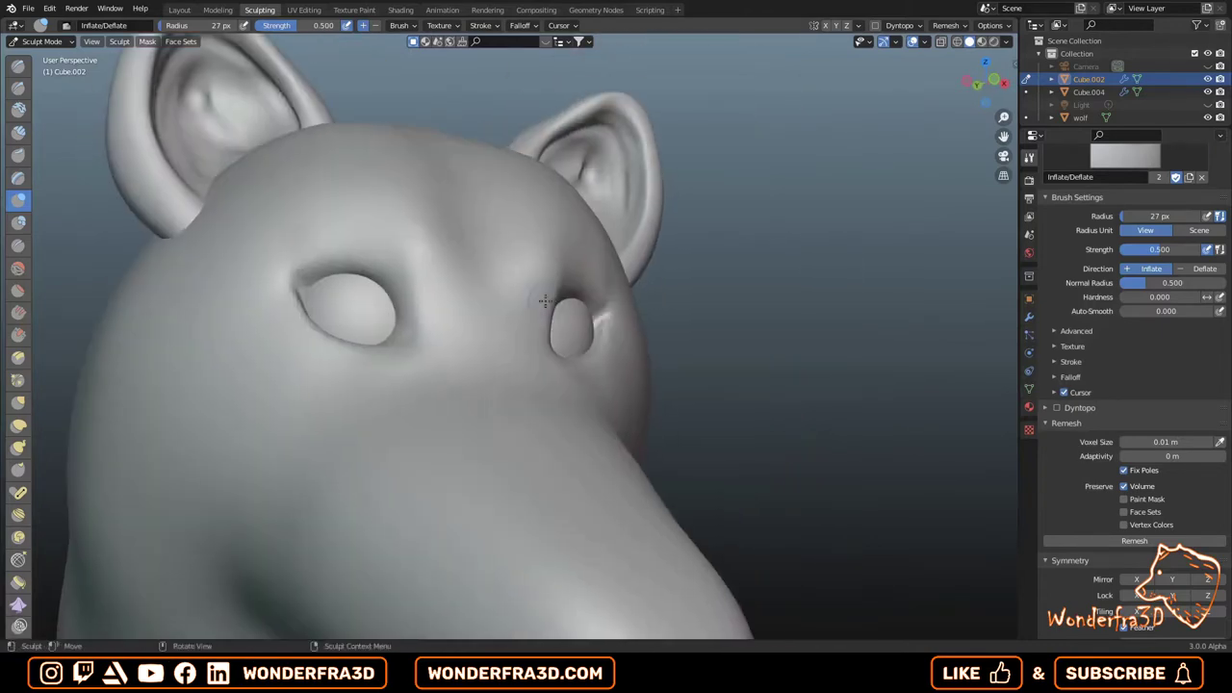
{"action": "mouse_move", "coordinate": [626, 236]}
{"action": "middle_mouse_down"}
{"action": "mouse_move", "coordinate": [657, 286]}
{"action": "mouse_move", "coordinate": [463, 278]}
{"action": "middle_mouse_up"}
{"action": "key", "text": "shift+s"}
{"action": "key", "text": "f"}
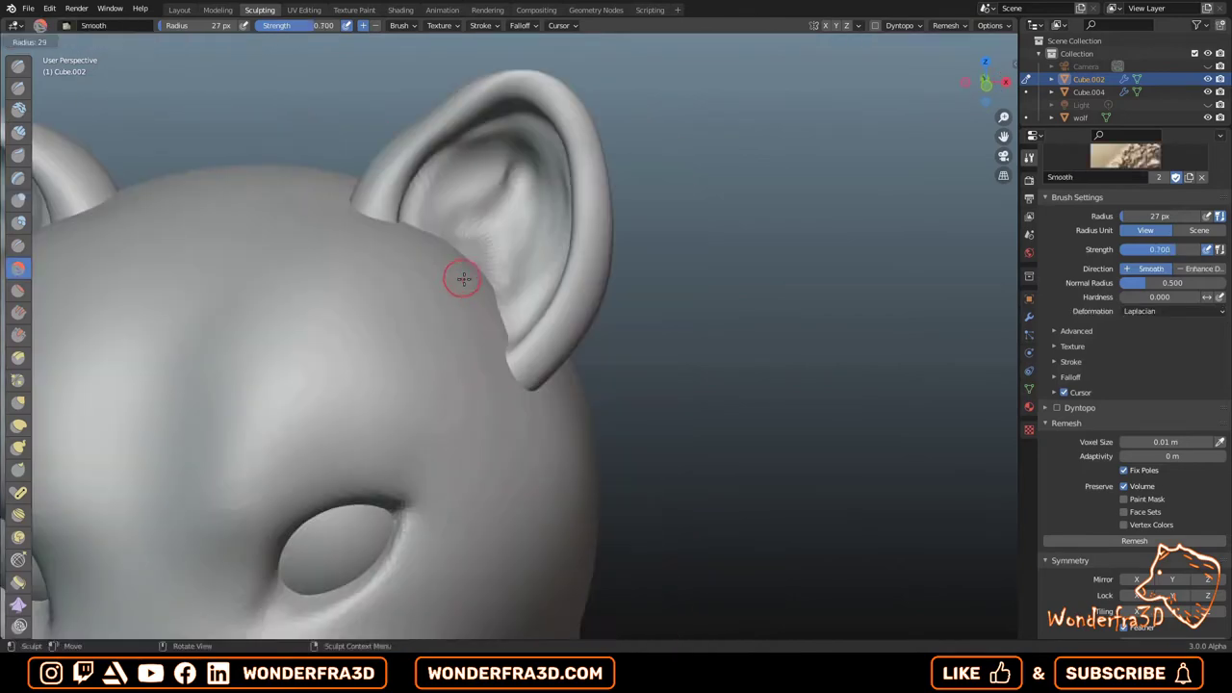
{"action": "middle_click_drag", "start_coordinate": [680, 341], "coordinate": [424, 320]}
{"action": "scroll", "coordinate": [514, 152], "scroll_direction": "up", "scroll_amount": 5}
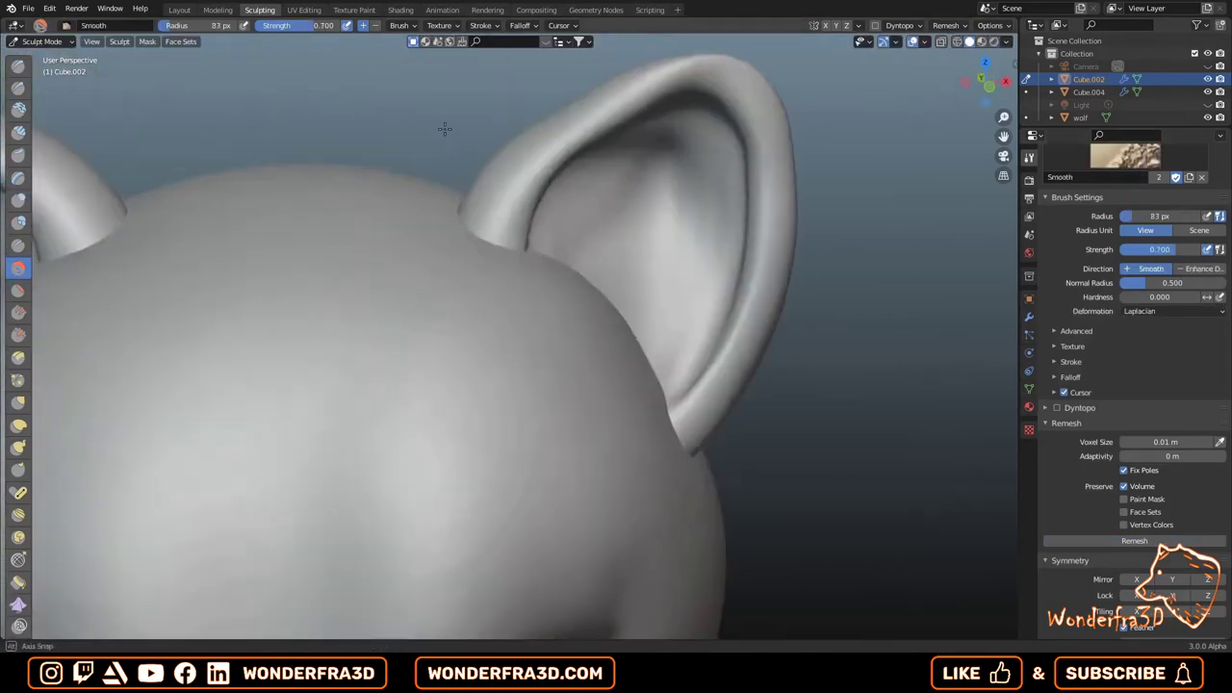
{"action": "mouse_move", "coordinate": [514, 151]}
{"action": "middle_mouse_down", "text": "ctrl"}
{"action": "mouse_move", "coordinate": [433, 241]}
{"action": "mouse_move", "coordinate": [685, 278]}
{"action": "middle_mouse_up", "text": "ctrl"}
Reshape the ears with Elastic Deform, then make the wolf head active again.
{"action": "left_click", "coordinate": [18, 425]}
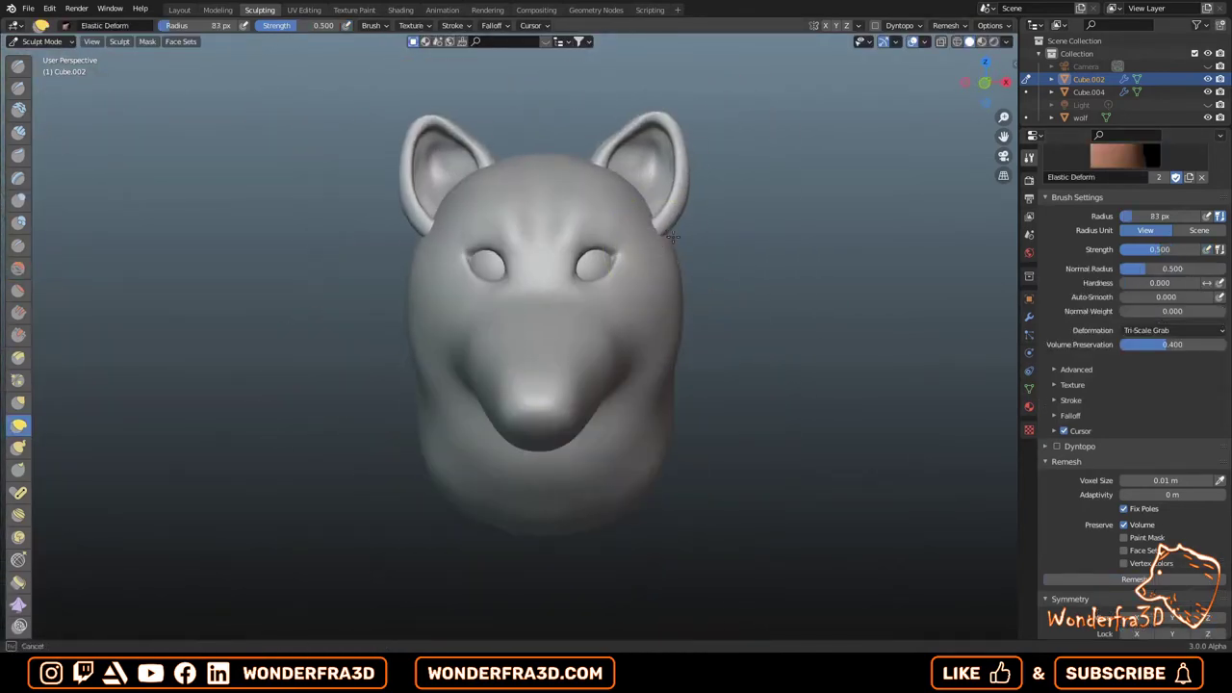
{"action": "mouse_move", "coordinate": [673, 236]}
{"action": "middle_mouse_down"}
{"action": "mouse_move", "coordinate": [516, 154]}
{"action": "mouse_move", "coordinate": [531, 284]}
{"action": "mouse_move", "coordinate": [718, 189]}
{"action": "middle_mouse_up"}
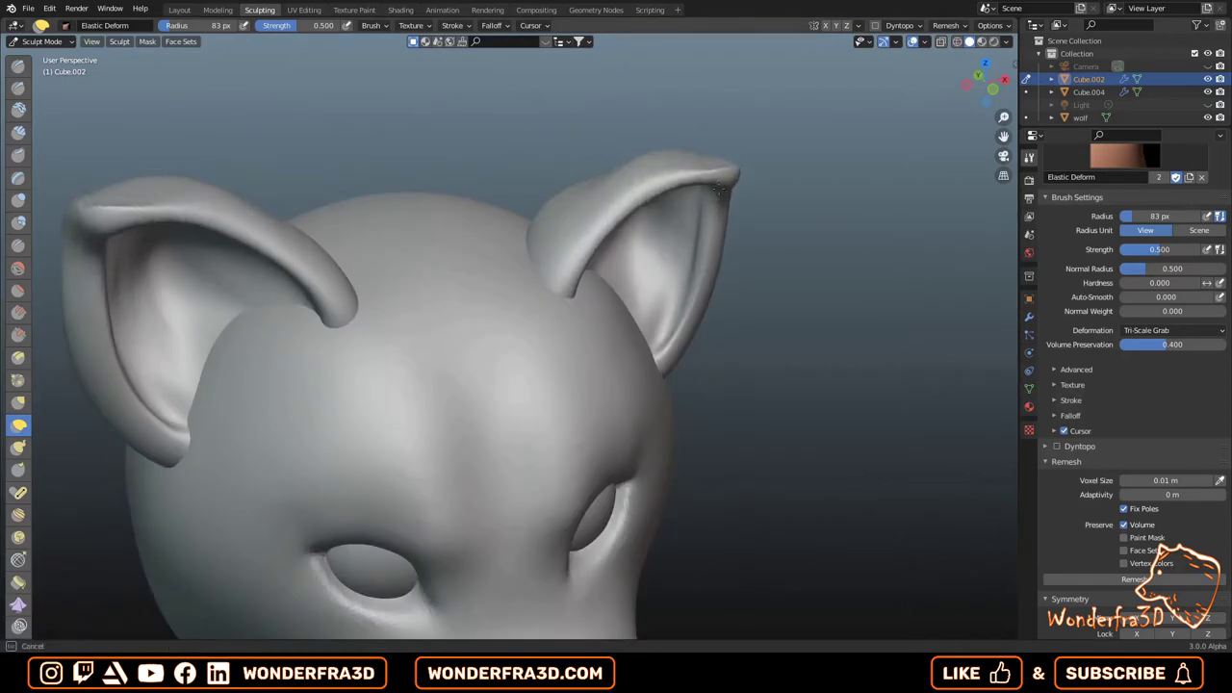
{"action": "mouse_move", "coordinate": [718, 189]}
{"action": "middle_mouse_down"}
{"action": "mouse_move", "coordinate": [26, 427]}
{"action": "mouse_move", "coordinate": [324, 426]}
{"action": "mouse_move", "coordinate": [393, 336]}
{"action": "middle_mouse_up"}
{"action": "middle_click_drag", "start_coordinate": [357, 275], "coordinate": [456, 351]}
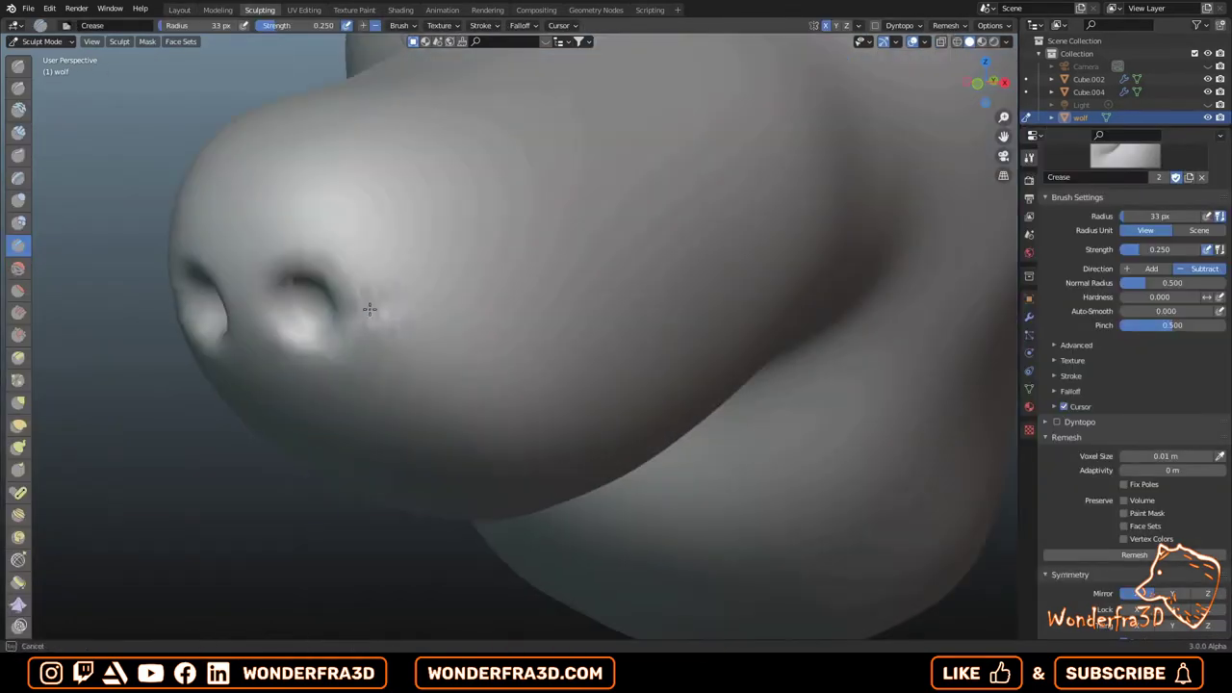
Remesh the wolf head at 0.005 m voxel size and save the file.
{"action": "key", "text": "ctrl+r"}
{"action": "scroll", "coordinate": [1088, 460], "scroll_direction": "down", "scroll_amount": 3}
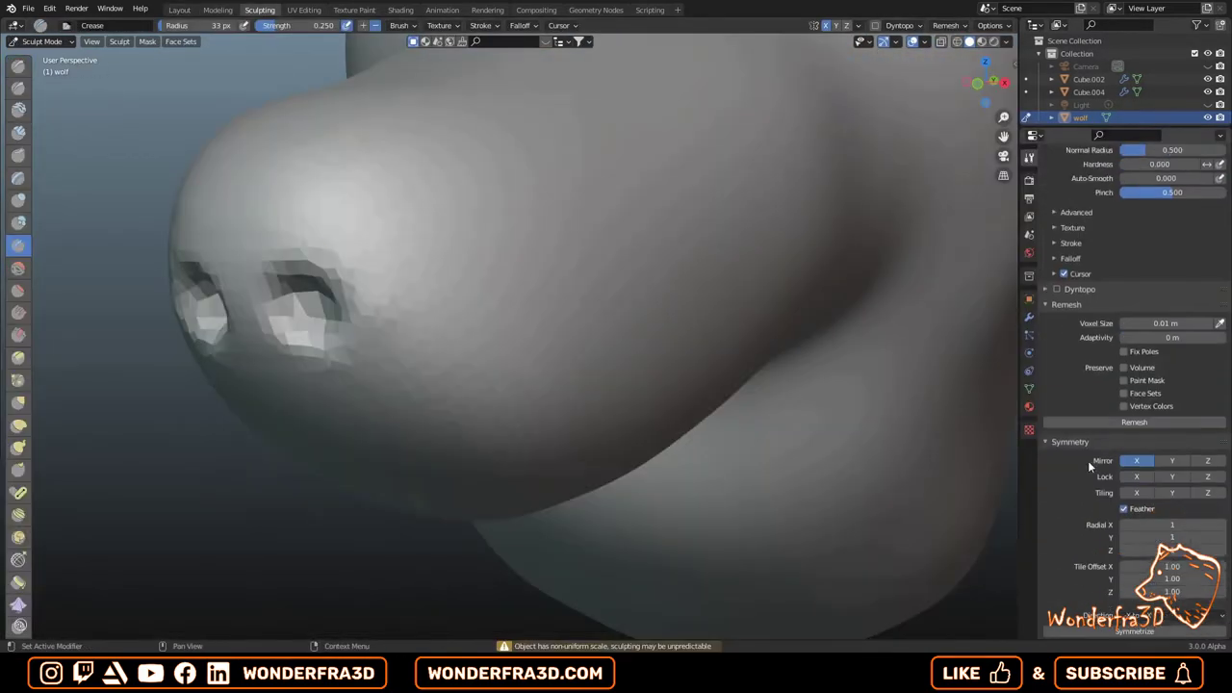
{"action": "key", "text": "ctrl+s"}
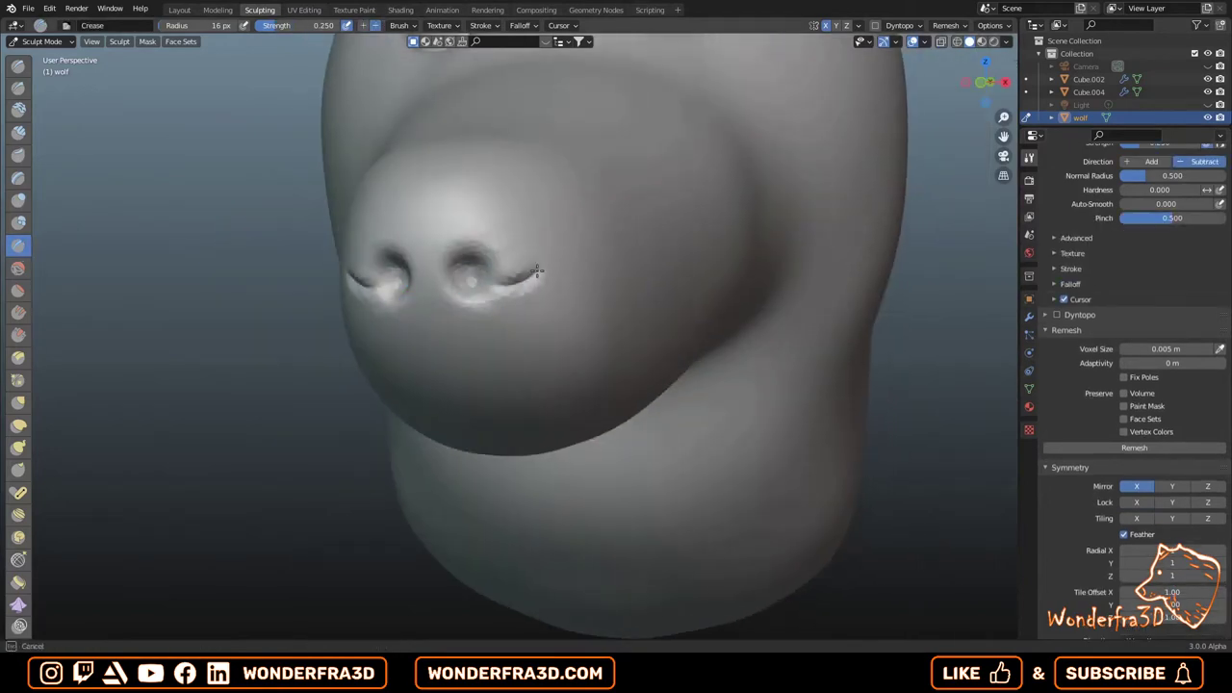
{"action": "middle_click_drag", "start_coordinate": [478, 289], "coordinate": [564, 275]}
{"action": "scroll", "coordinate": [677, 285], "scroll_direction": "up", "scroll_amount": 2}
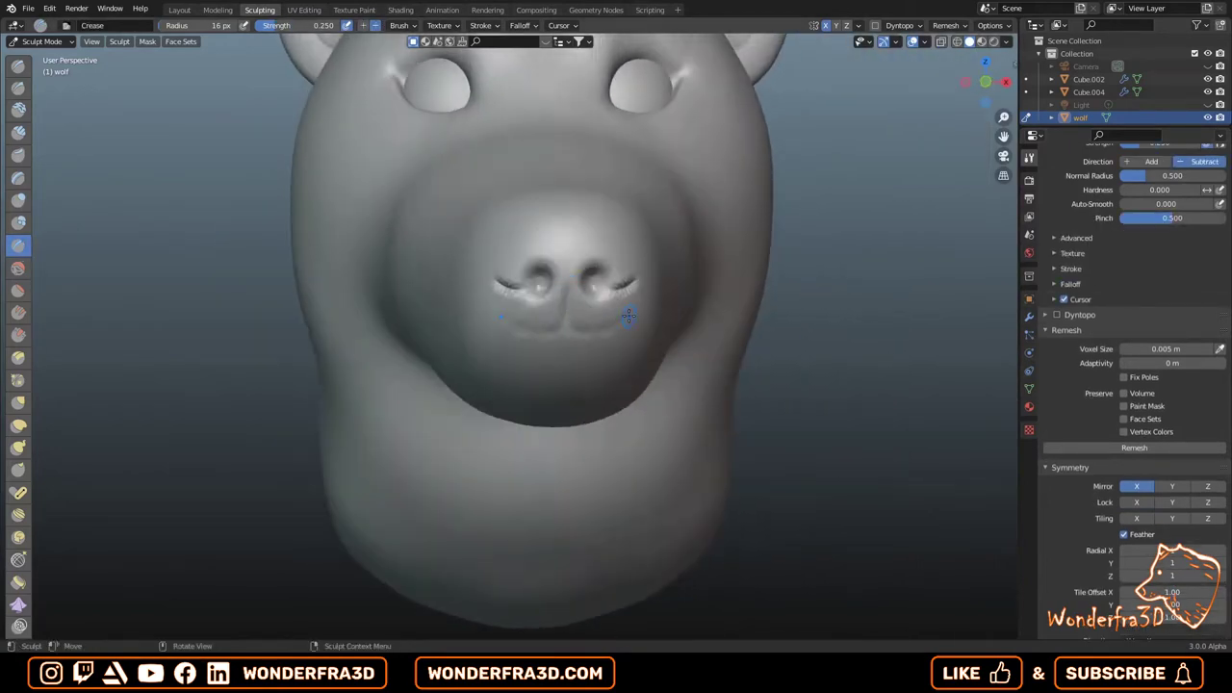
{"action": "mouse_move", "coordinate": [584, 253]}
{"action": "middle_mouse_down"}
{"action": "mouse_move", "coordinate": [850, 237]}
{"action": "mouse_move", "coordinate": [742, 319]}
{"action": "mouse_move", "coordinate": [621, 327]}
{"action": "mouse_move", "coordinate": [476, 462]}
{"action": "mouse_move", "coordinate": [681, 356]}
{"action": "mouse_move", "coordinate": [531, 324]}
{"action": "middle_mouse_up"}
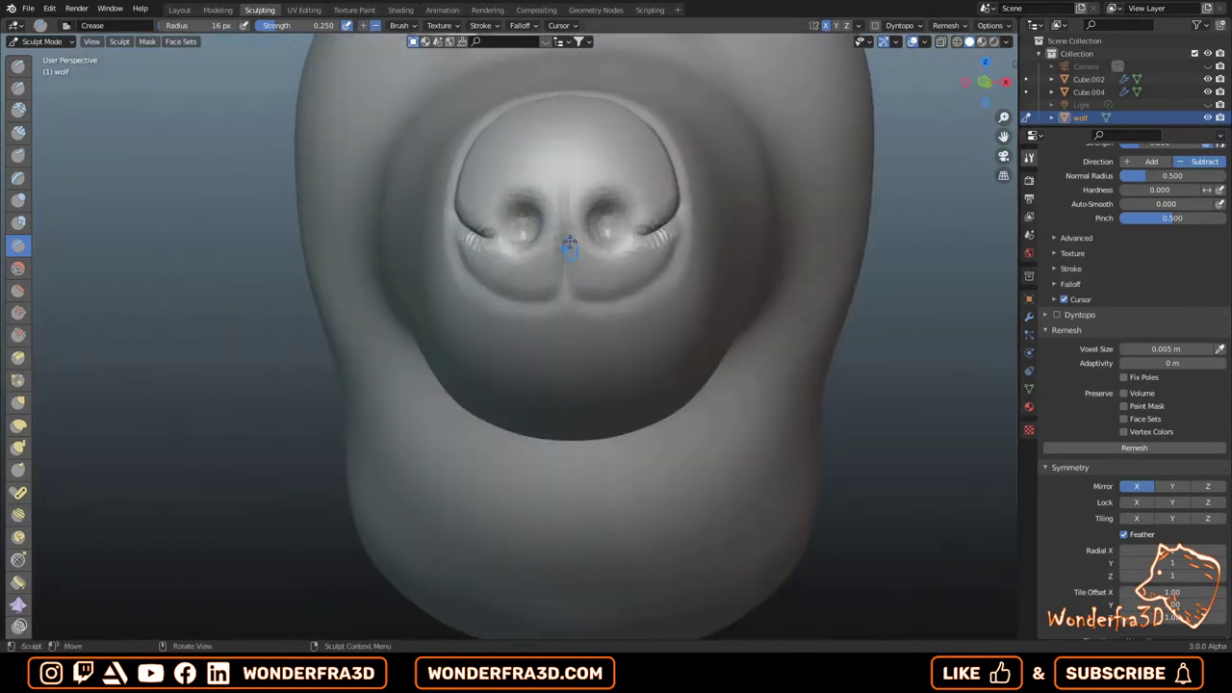
Smooth the underside of the nose.
{"action": "middle_click_drag", "start_coordinate": [569, 246], "coordinate": [632, 256]}
{"action": "key", "text": "shift+s"}
{"action": "mouse_move", "coordinate": [638, 344]}
{"action": "middle_mouse_down"}
{"action": "mouse_move", "coordinate": [279, 330]}
{"action": "mouse_move", "coordinate": [434, 318]}
{"action": "mouse_move", "coordinate": [578, 275]}
{"action": "mouse_move", "coordinate": [544, 390]}
{"action": "mouse_move", "coordinate": [572, 440]}
{"action": "mouse_move", "coordinate": [549, 431]}
{"action": "middle_mouse_up"}
{"action": "scroll", "coordinate": [547, 399], "scroll_direction": "up", "scroll_amount": 3}
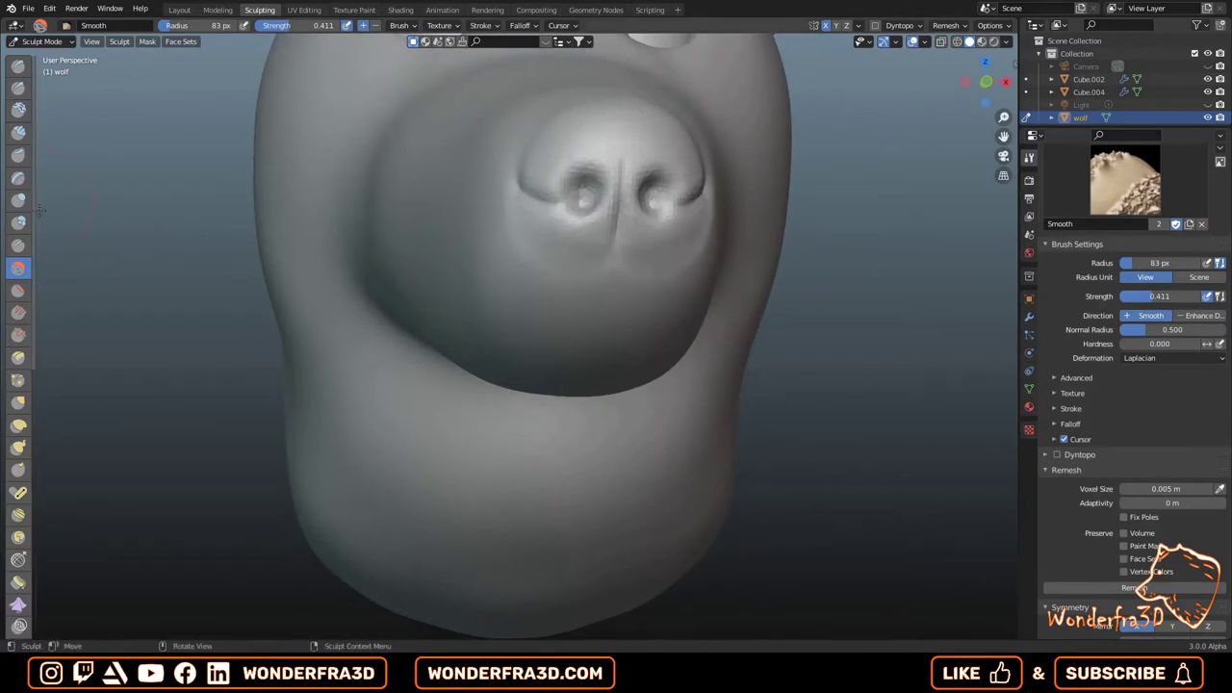
Carve a V-shaped crease under the nostrils with the Crease brush and smooth it in.
{"action": "key", "text": "shift+c"}
{"action": "left_click_drag", "start_coordinate": [674, 213], "coordinate": [595, 277]}
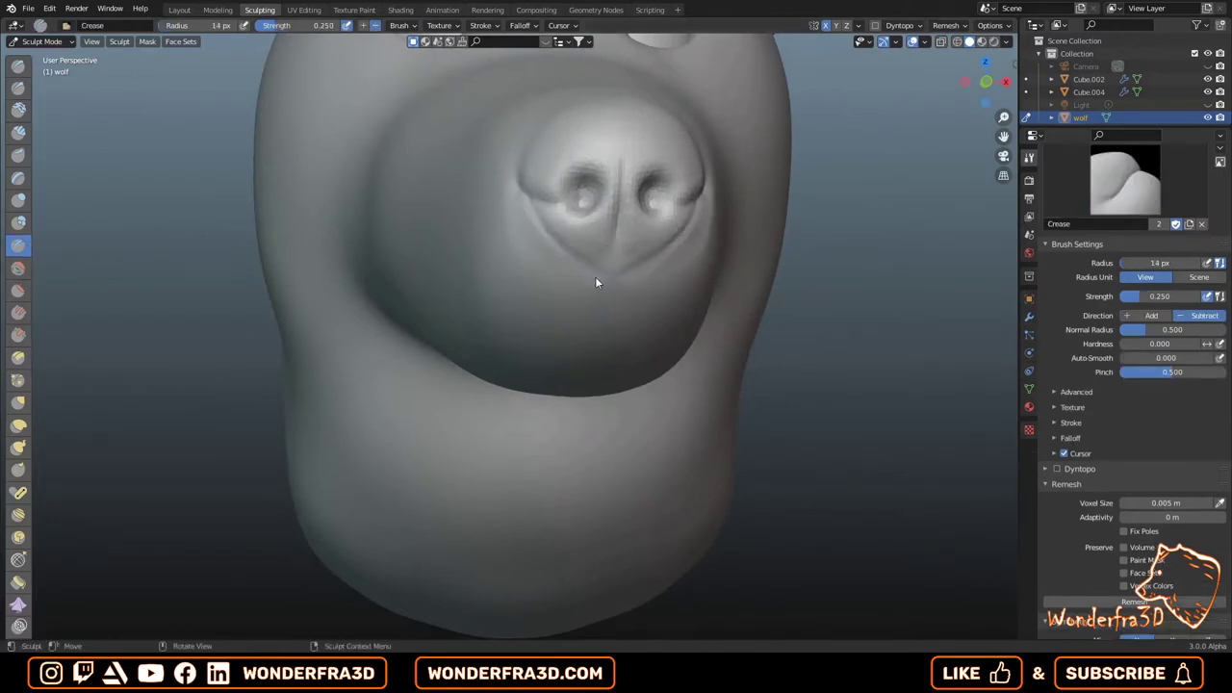
{"action": "mouse_move", "coordinate": [667, 247]}
{"action": "middle_mouse_down"}
{"action": "mouse_move", "coordinate": [688, 379]}
{"action": "mouse_move", "coordinate": [532, 218]}
{"action": "mouse_move", "coordinate": [583, 244]}
{"action": "middle_mouse_up"}
{"action": "middle_click_drag", "start_coordinate": [537, 171], "coordinate": [462, 291]}
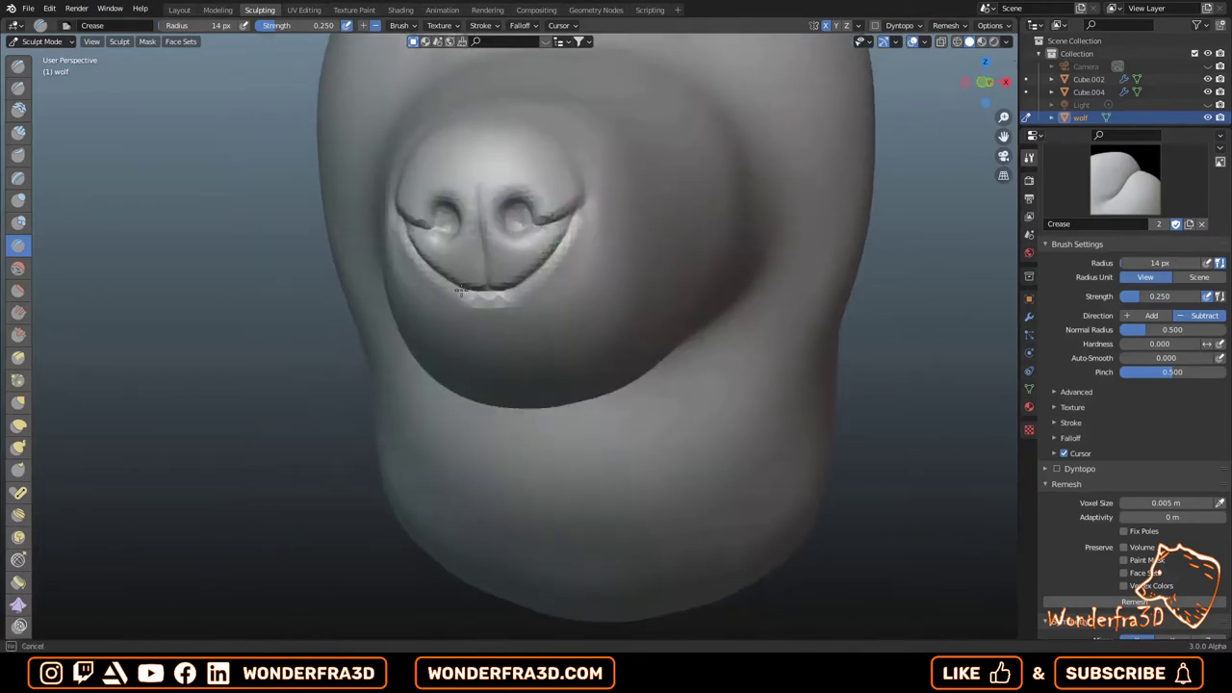
{"action": "left_click", "coordinate": [23, 271]}
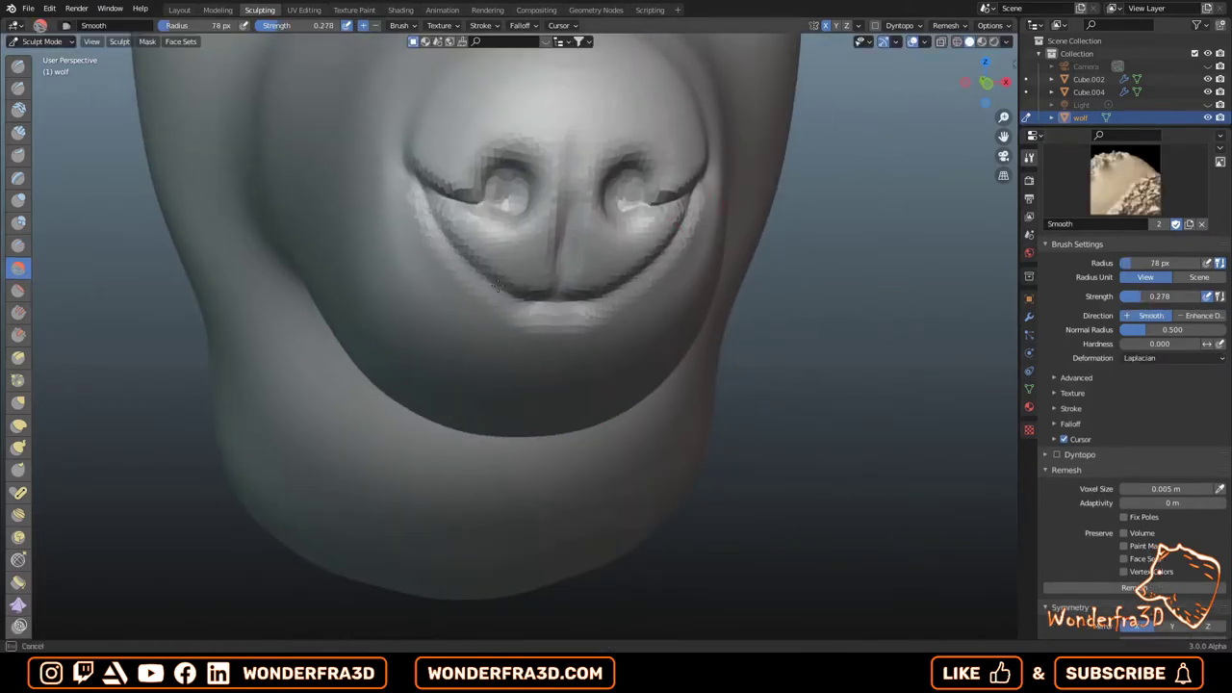
{"action": "middle_click_drag", "start_coordinate": [738, 416], "coordinate": [655, 472]}
{"action": "scroll", "coordinate": [655, 472], "scroll_direction": "down", "scroll_amount": 3}
Save, then inflate the snout bridge and upper cheeks and view the head from the side.
{"action": "key", "text": "ctrl+s"}
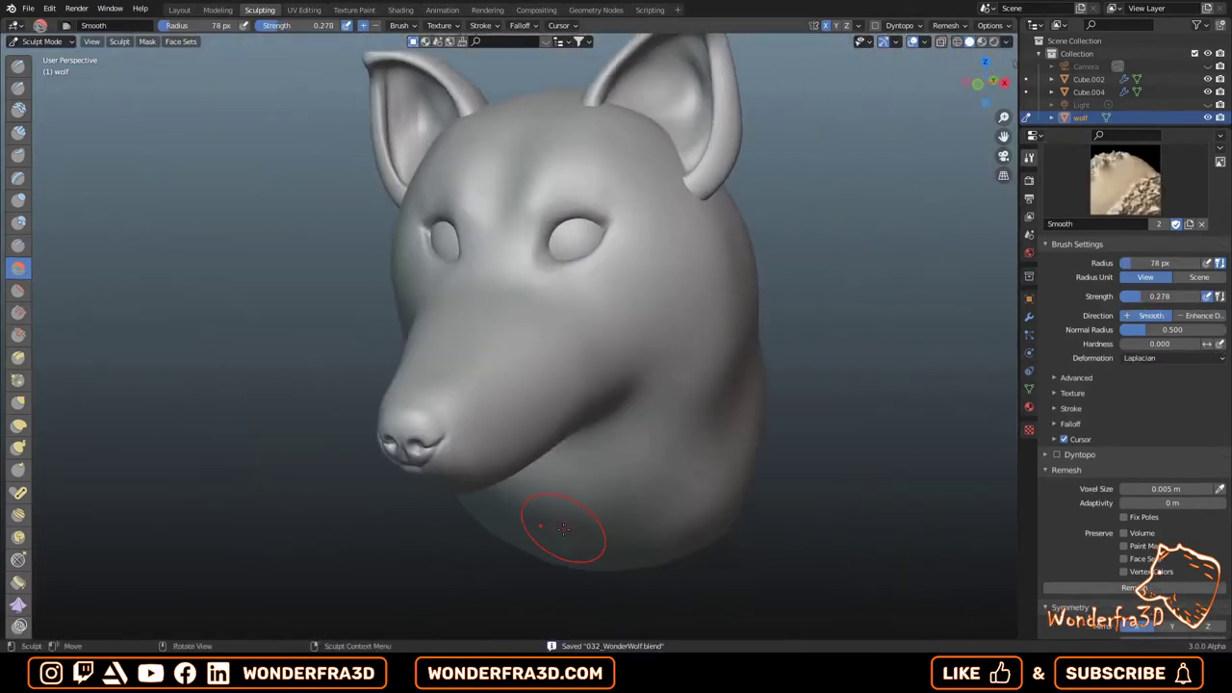
{"action": "middle_click_drag", "start_coordinate": [668, 367], "coordinate": [513, 282]}
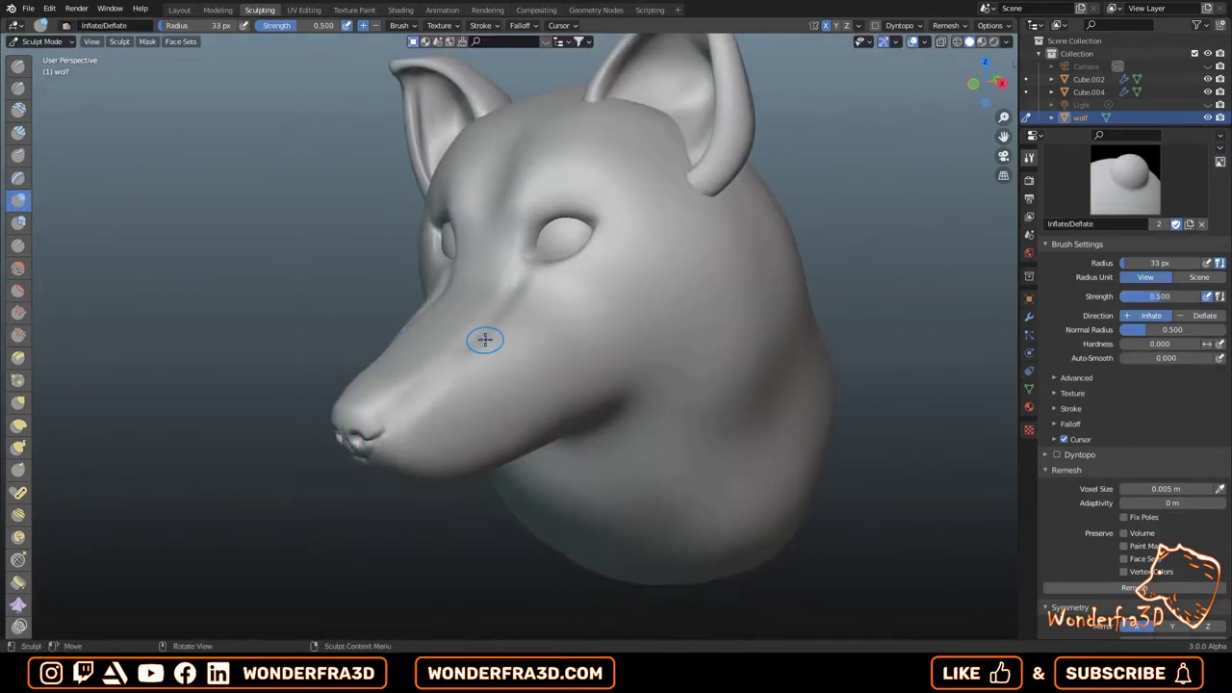
{"action": "middle_click_drag", "start_coordinate": [484, 340], "coordinate": [501, 352]}
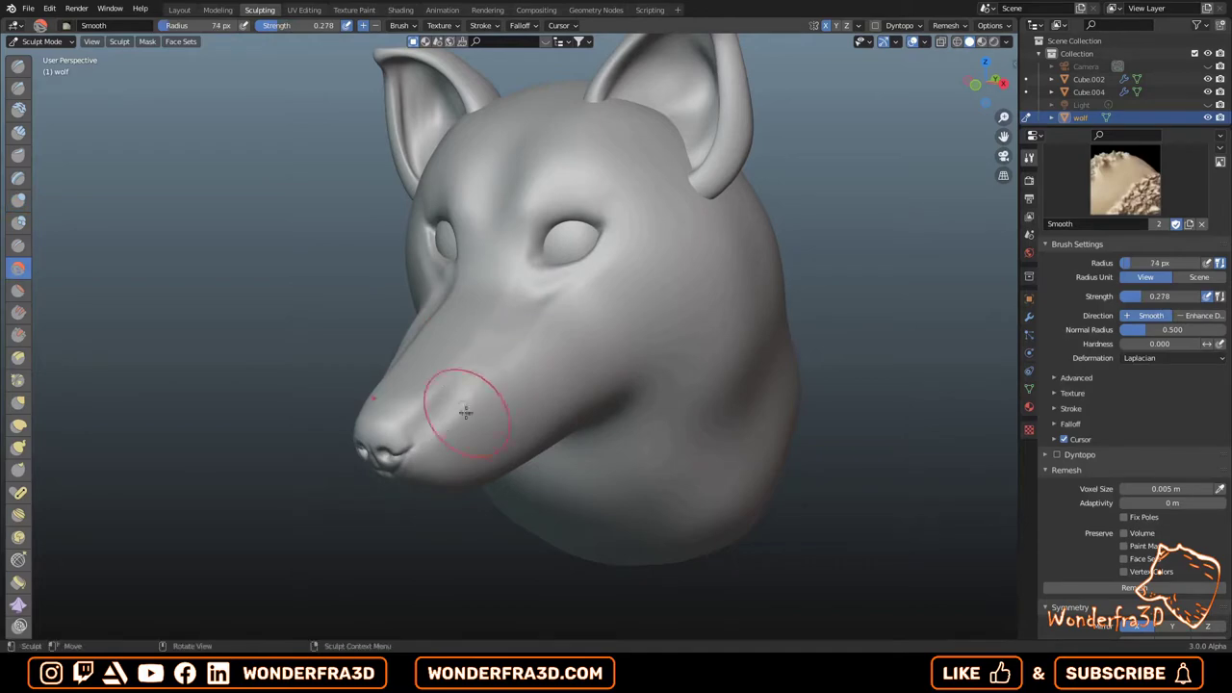
{"action": "mouse_move", "coordinate": [494, 384]}
{"action": "middle_mouse_down"}
{"action": "mouse_move", "coordinate": [490, 324]}
{"action": "mouse_move", "coordinate": [646, 358]}
{"action": "mouse_move", "coordinate": [467, 382]}
{"action": "middle_mouse_up"}
{"action": "scroll", "coordinate": [490, 325], "scroll_direction": "up", "scroll_amount": 1}
{"action": "left_click", "coordinate": [18, 200]}
{"action": "scroll", "coordinate": [508, 324], "scroll_direction": "down", "scroll_amount": 2}
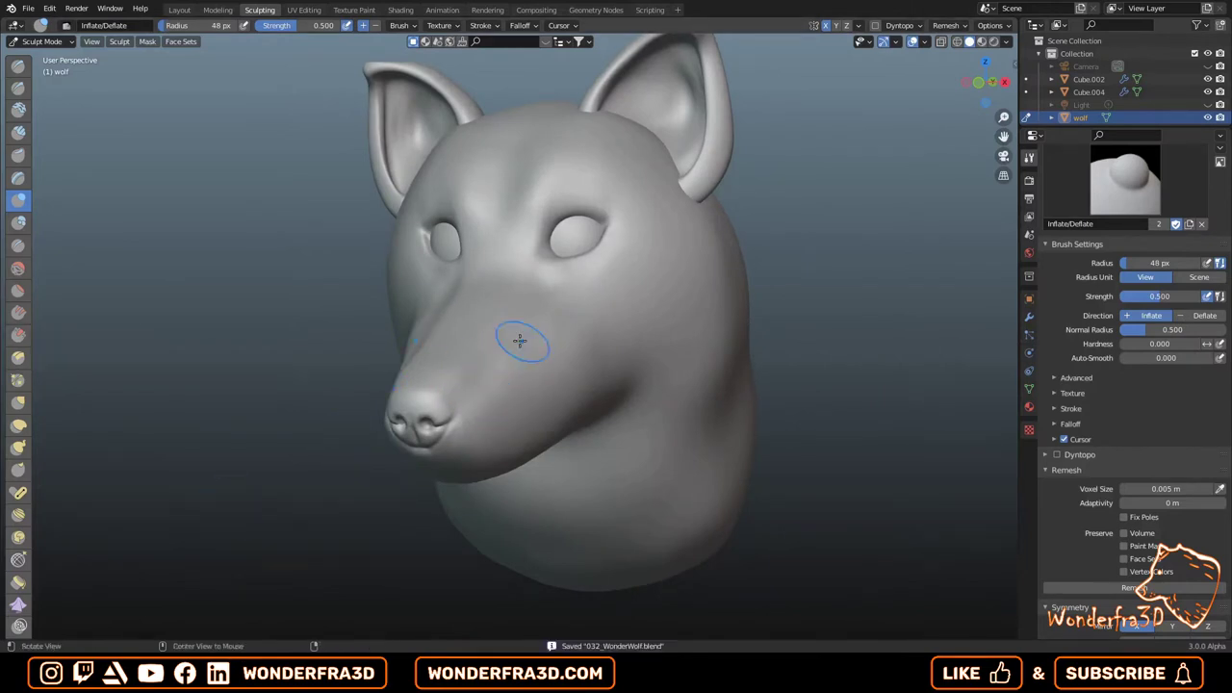
{"action": "scroll", "coordinate": [520, 341], "scroll_direction": "up", "scroll_amount": 3}
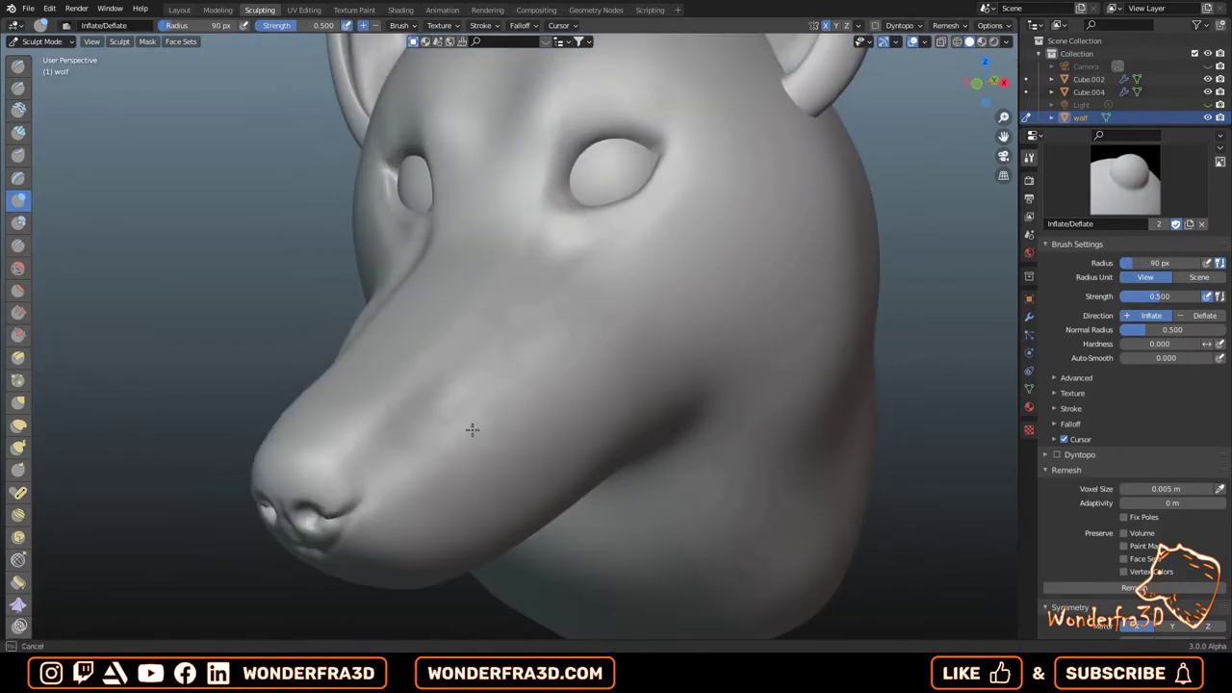
{"action": "left_click_drag", "start_coordinate": [472, 430], "coordinate": [491, 443]}
{"action": "mouse_move", "coordinate": [590, 396]}
{"action": "middle_mouse_down"}
{"action": "mouse_move", "coordinate": [581, 270]}
{"action": "mouse_move", "coordinate": [665, 283]}
{"action": "mouse_move", "coordinate": [609, 400]}
{"action": "middle_mouse_up"}
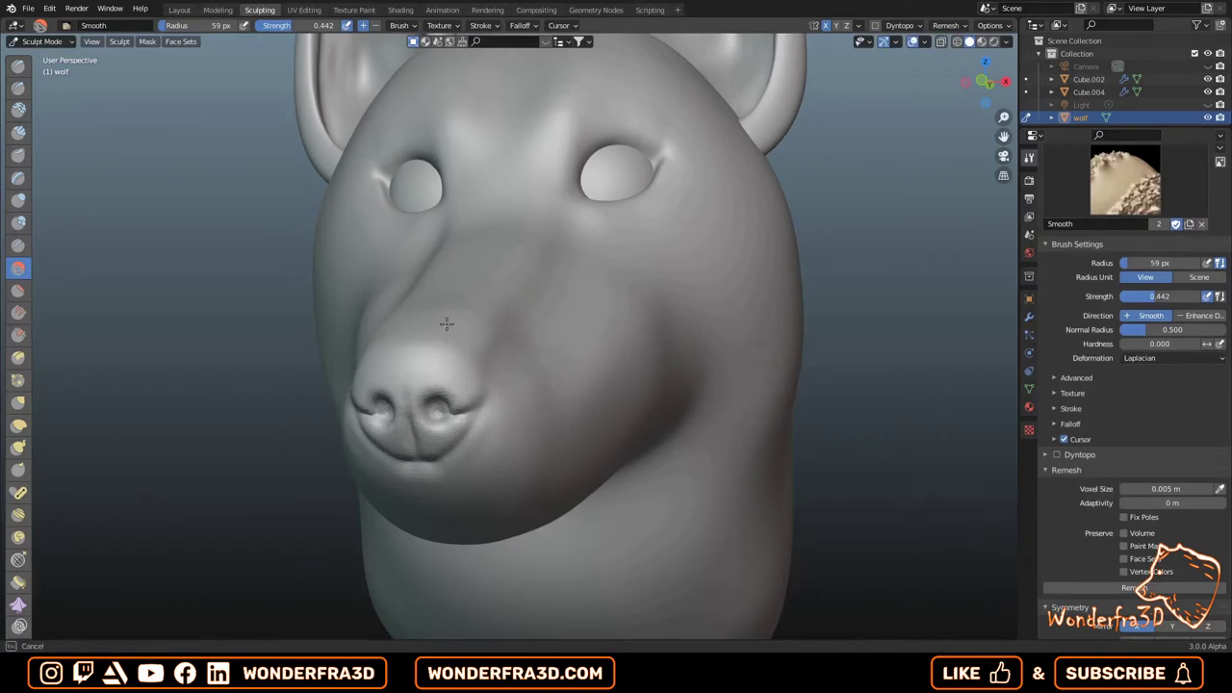
{"action": "mouse_move", "coordinate": [446, 323]}
{"action": "middle_mouse_down"}
{"action": "mouse_move", "coordinate": [333, 360]}
{"action": "mouse_move", "coordinate": [520, 289]}
{"action": "mouse_move", "coordinate": [549, 310]}
{"action": "middle_mouse_up"}
Pull the underside of the jaw further back with the Elastic Deform brush.
{"action": "left_click", "coordinate": [19, 424]}
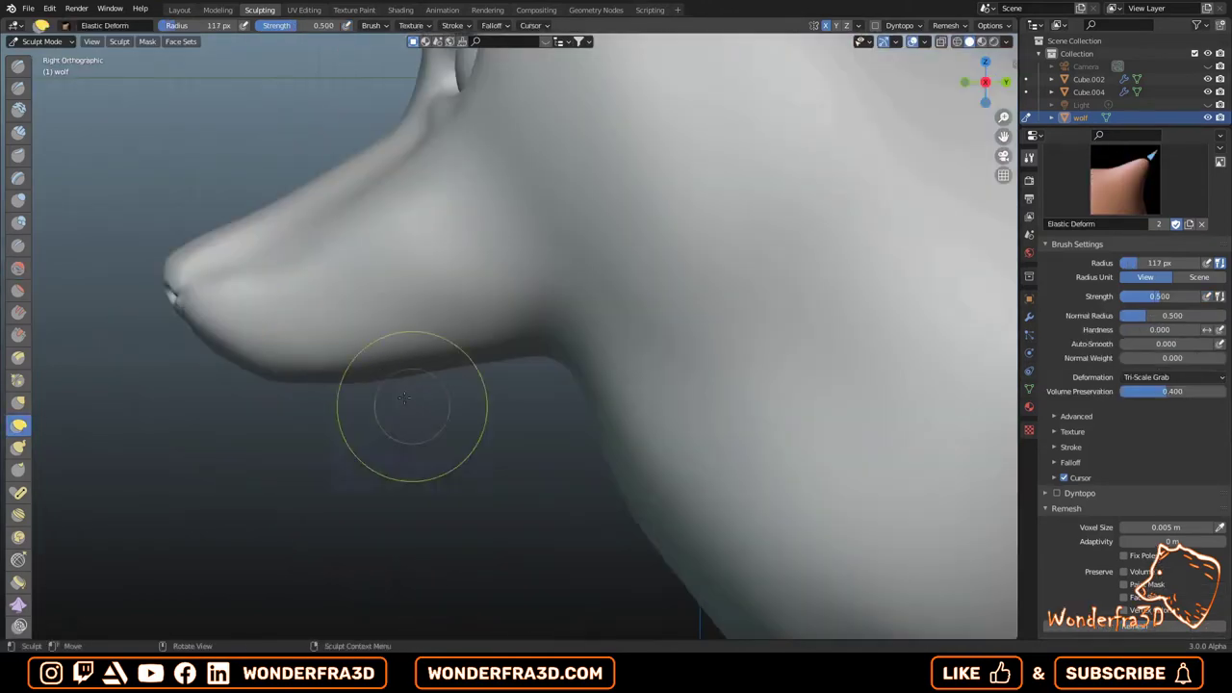
{"action": "scroll", "coordinate": [409, 414], "scroll_direction": "down", "scroll_amount": 2}
{"action": "scroll", "coordinate": [427, 453], "scroll_direction": "down", "scroll_amount": 3}
{"action": "scroll", "coordinate": [124, 520], "scroll_direction": "up", "scroll_amount": 2}
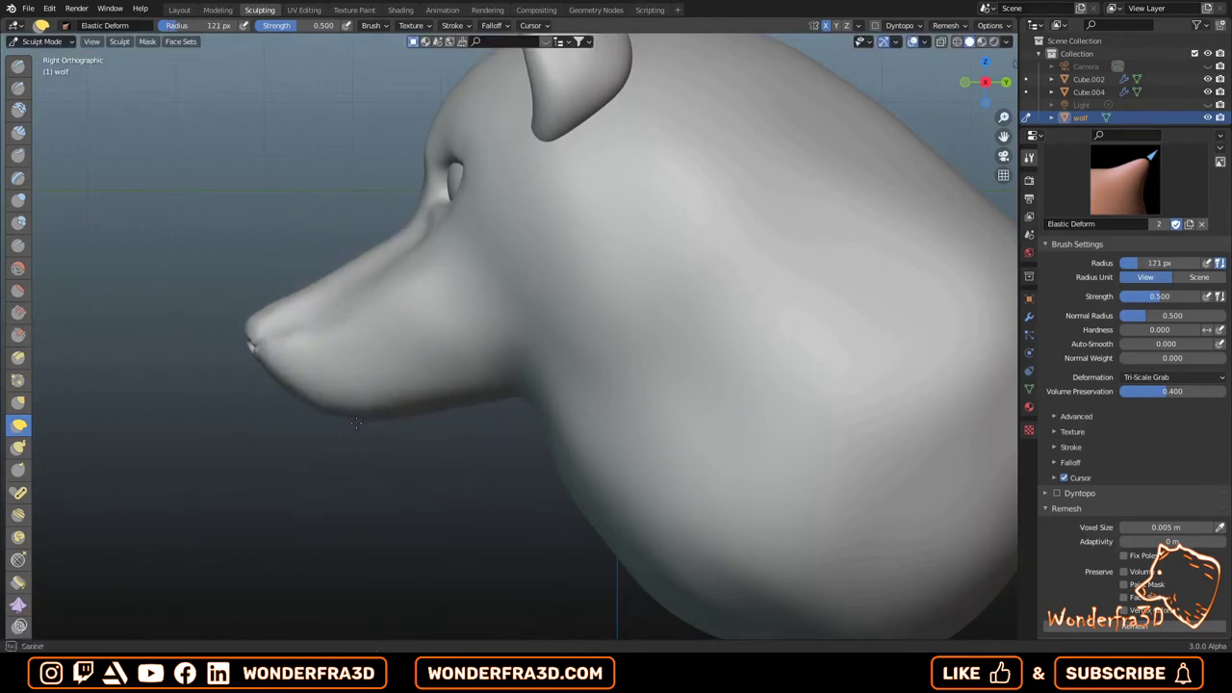
{"action": "left_click_drag", "start_coordinate": [356, 423], "coordinate": [468, 453]}
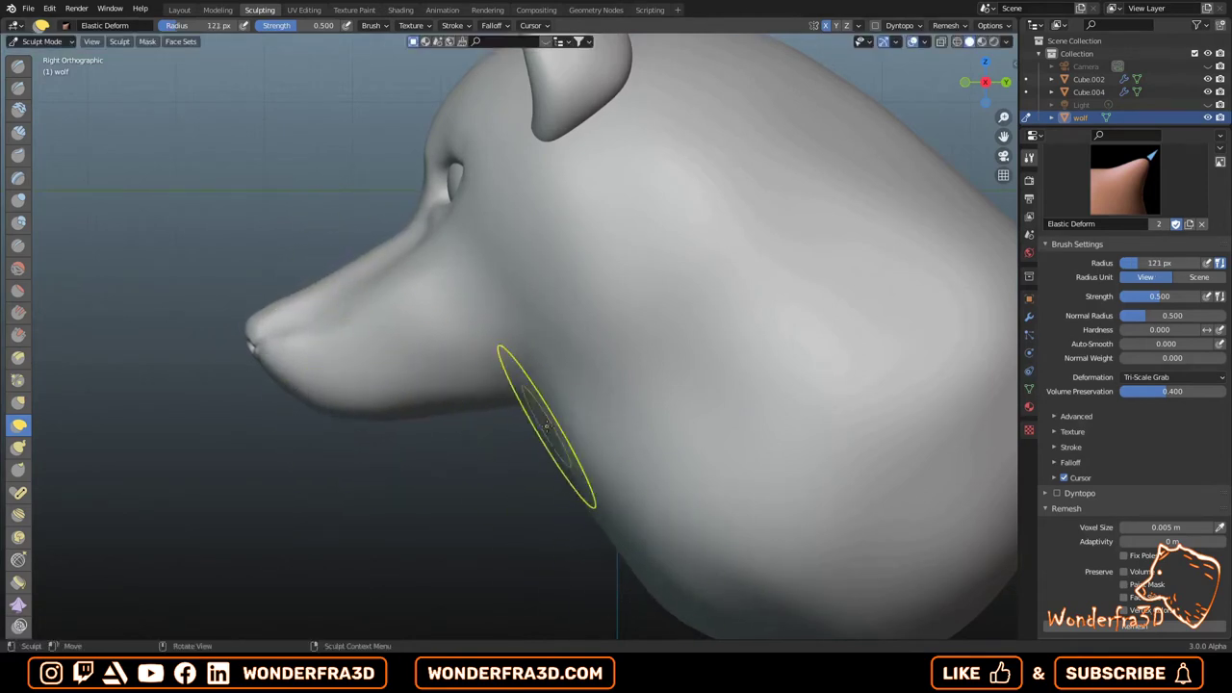
Inspect the snout from right, front and left views, then save the sculpt.
{"action": "middle_click_drag", "start_coordinate": [546, 425], "coordinate": [605, 470]}
{"action": "key", "text": "KP_3"}
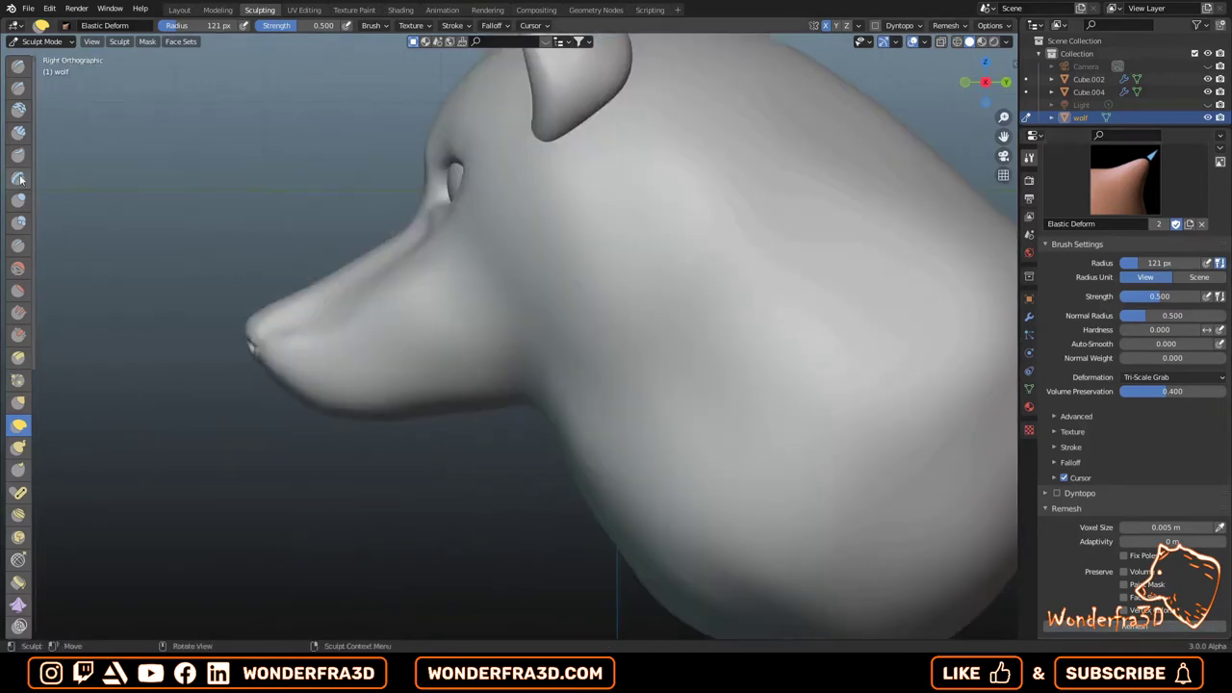
{"action": "key", "text": "shift+c"}
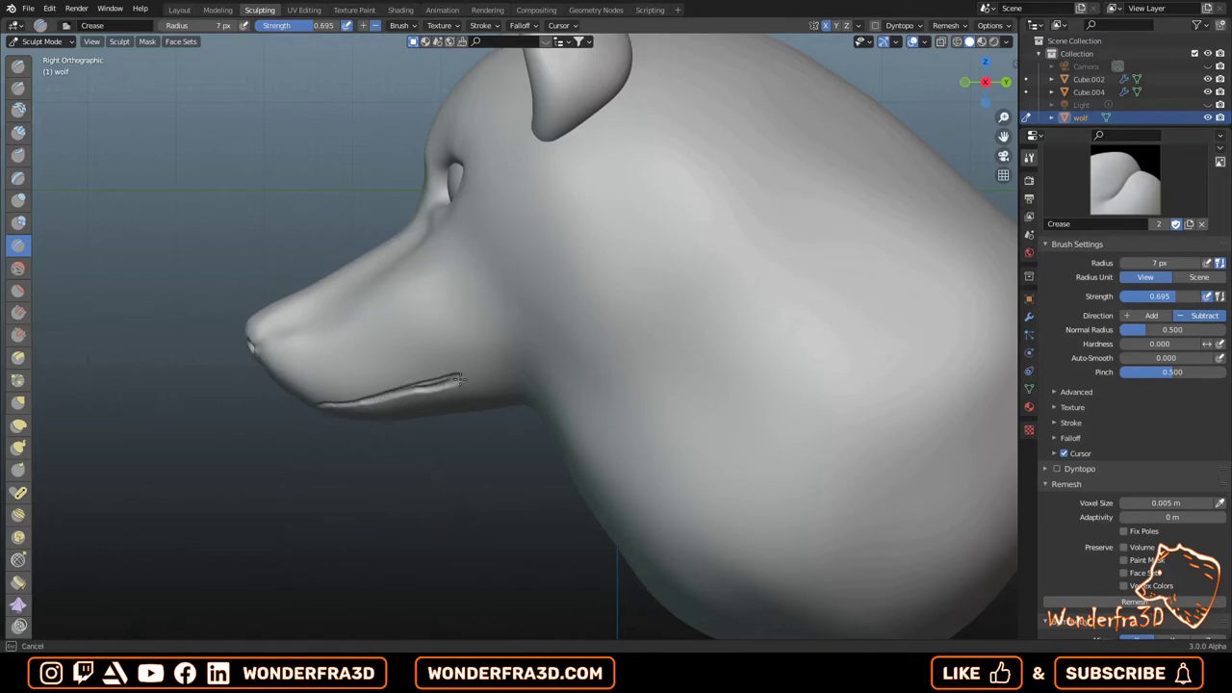
{"action": "middle_click_drag", "start_coordinate": [490, 410], "coordinate": [352, 310]}
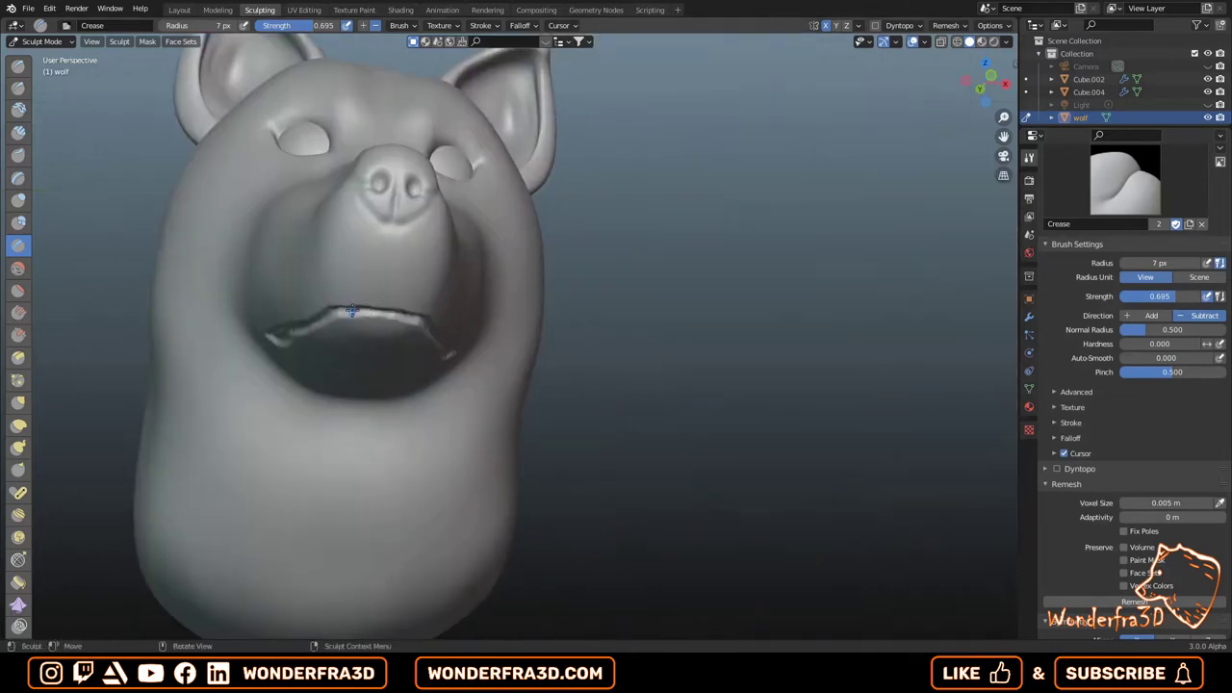
{"action": "mouse_move", "coordinate": [526, 339]}
{"action": "middle_mouse_down"}
{"action": "mouse_move", "coordinate": [481, 337]}
{"action": "mouse_move", "coordinate": [542, 333]}
{"action": "mouse_move", "coordinate": [500, 347]}
{"action": "middle_mouse_up"}
{"action": "key", "text": "s"}
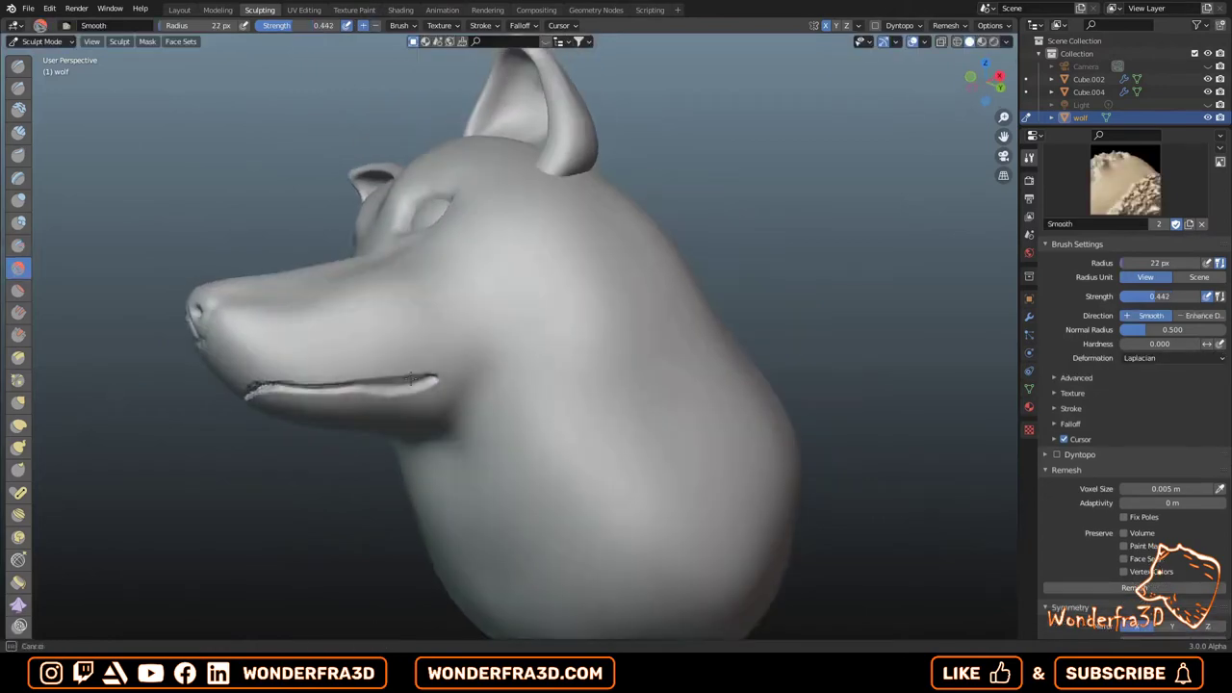
{"action": "mouse_move", "coordinate": [346, 410]}
{"action": "middle_mouse_down"}
{"action": "mouse_move", "coordinate": [434, 385]}
{"action": "mouse_move", "coordinate": [533, 383]}
{"action": "mouse_move", "coordinate": [463, 385]}
{"action": "middle_mouse_up"}
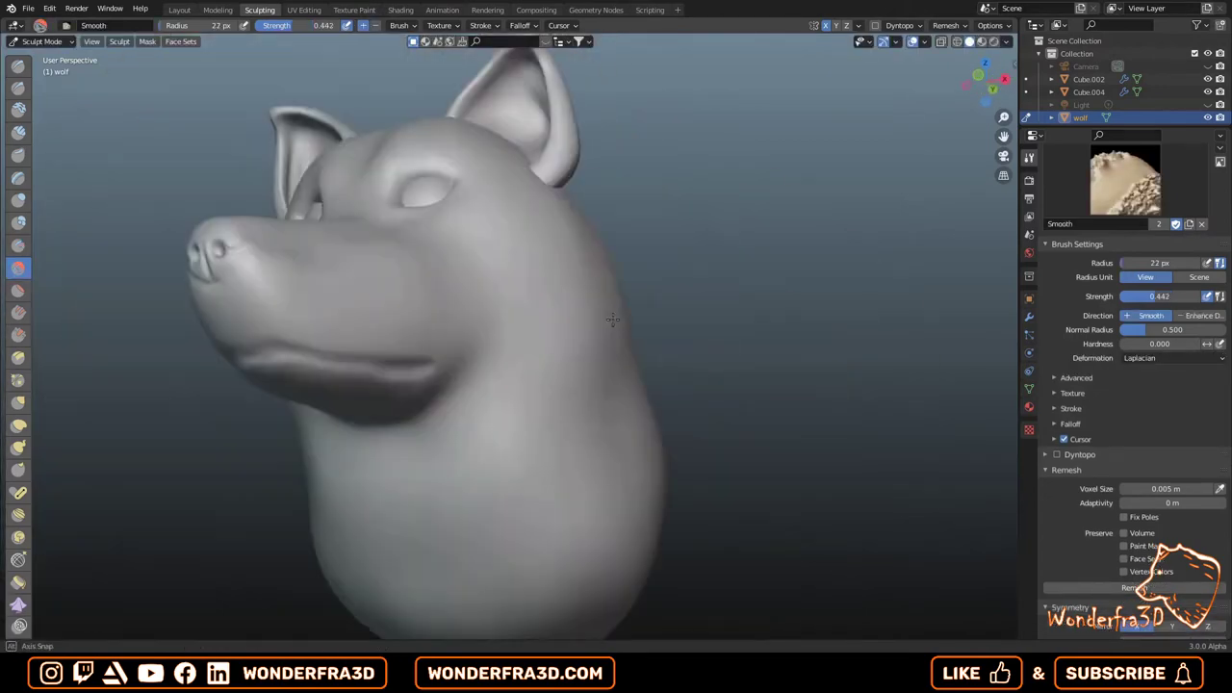
{"action": "key", "text": "shift+c"}
{"action": "key", "text": "ctrl+s"}
Zoom in on the snout and carve a deeper crease along the mouth line.
{"action": "scroll", "coordinate": [517, 584], "scroll_direction": "up", "scroll_amount": 3}
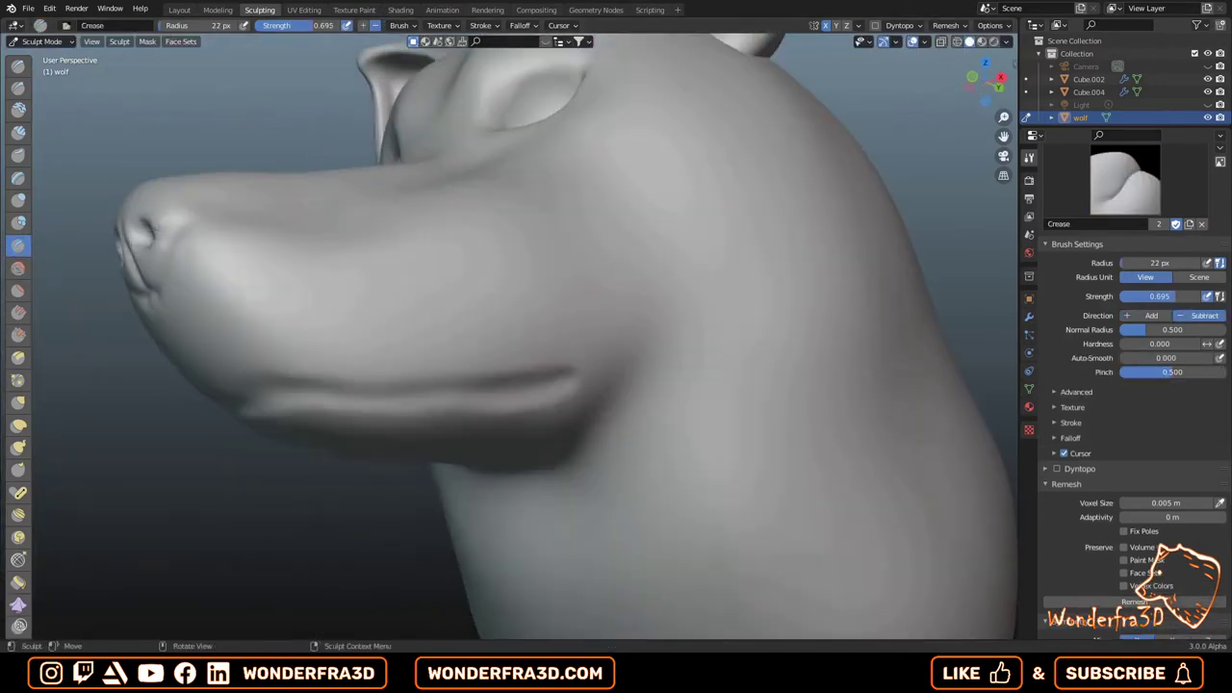
{"action": "middle_click_drag", "start_coordinate": [372, 347], "coordinate": [371, 366], "text": "ctrl"}
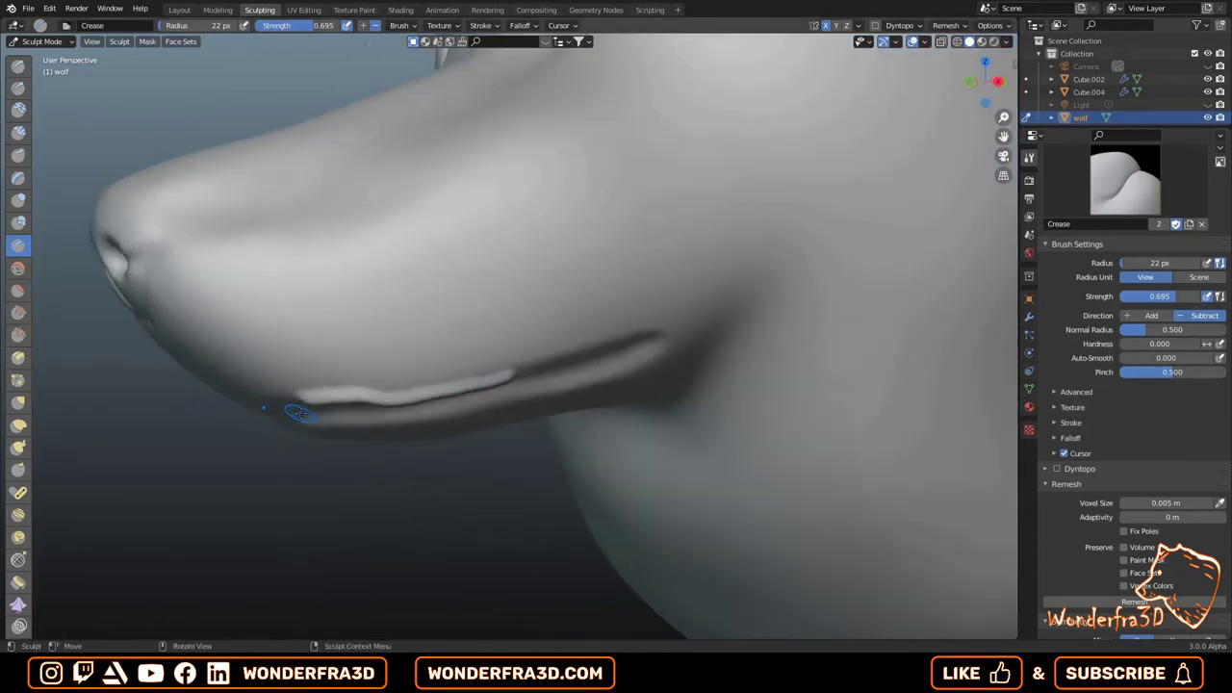
{"action": "left_click_drag", "start_coordinate": [321, 397], "coordinate": [616, 337]}
{"action": "mouse_move", "coordinate": [616, 336]}
{"action": "middle_mouse_down"}
{"action": "mouse_move", "coordinate": [433, 347]}
{"action": "mouse_move", "coordinate": [433, 358]}
{"action": "mouse_move", "coordinate": [523, 317]}
{"action": "mouse_move", "coordinate": [367, 363]}
{"action": "middle_mouse_up"}
{"action": "key", "text": "s"}
{"action": "key", "text": "shift+c"}
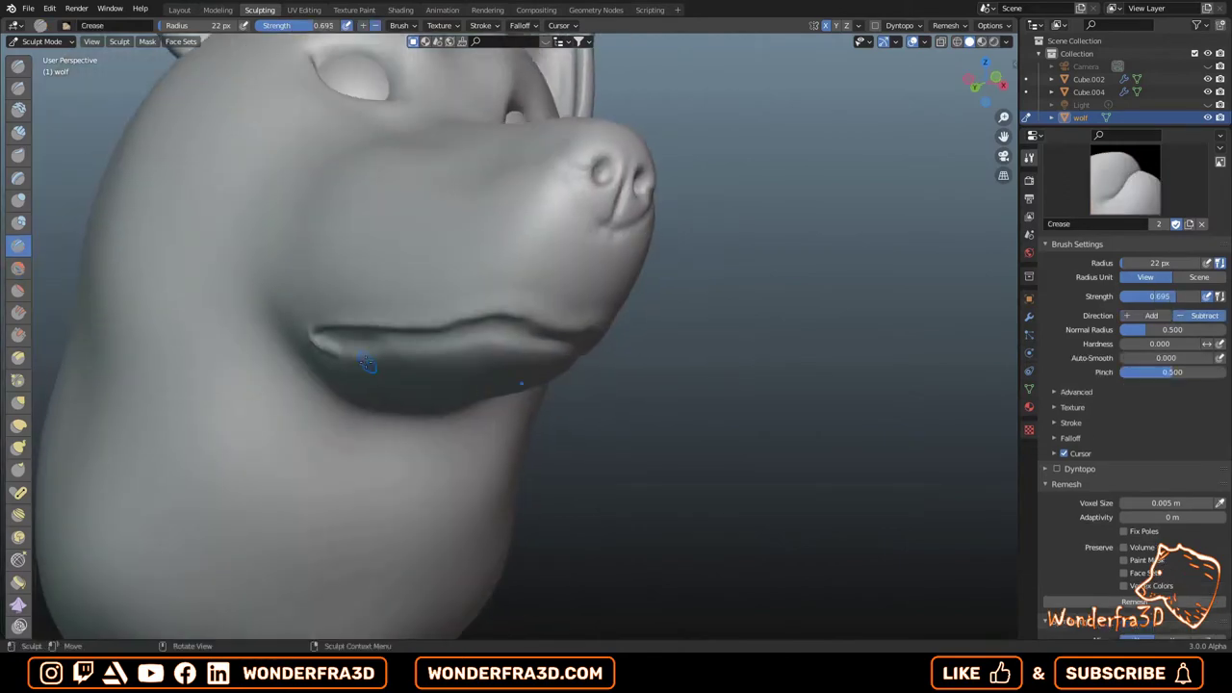
{"action": "key", "text": "c"}
Smooth the underside of the jaw with the brush enlarged to about 61 px.
{"action": "mouse_move", "coordinate": [551, 350]}
{"action": "middle_mouse_down"}
{"action": "mouse_move", "coordinate": [459, 283]}
{"action": "mouse_move", "coordinate": [358, 333]}
{"action": "middle_mouse_up"}
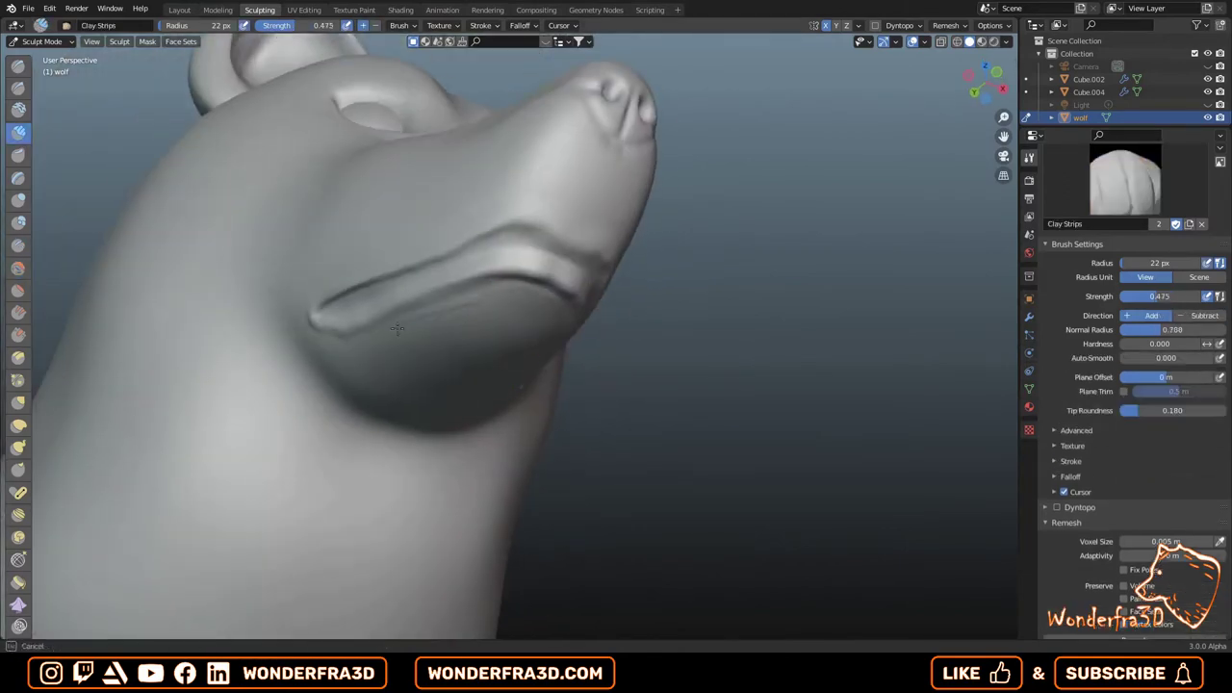
{"action": "key", "text": "s"}
{"action": "mouse_move", "coordinate": [566, 296]}
{"action": "middle_mouse_down"}
{"action": "mouse_move", "coordinate": [501, 317]}
{"action": "mouse_move", "coordinate": [462, 308]}
{"action": "mouse_move", "coordinate": [434, 331]}
{"action": "mouse_move", "coordinate": [660, 357]}
{"action": "mouse_move", "coordinate": [394, 354]}
{"action": "middle_mouse_up"}
{"action": "key", "text": "f"}
{"action": "left_click", "coordinate": [463, 308]}
{"action": "key", "text": "shift+space"}
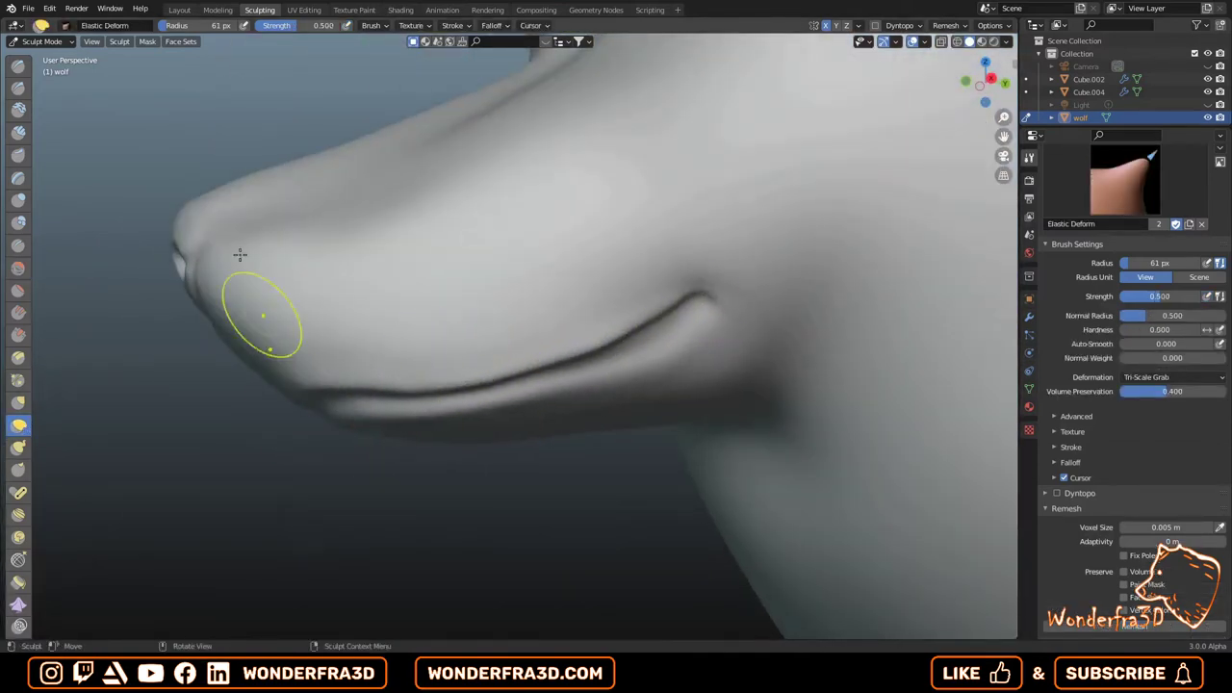
From a low angle, deepen the mouth line crease with two Crease strokes.
{"action": "mouse_move", "coordinate": [262, 315]}
{"action": "middle_mouse_down"}
{"action": "mouse_move", "coordinate": [295, 330]}
{"action": "mouse_move", "coordinate": [349, 316]}
{"action": "mouse_move", "coordinate": [385, 331]}
{"action": "mouse_move", "coordinate": [514, 311]}
{"action": "mouse_move", "coordinate": [694, 398]}
{"action": "middle_mouse_up"}
{"action": "key", "text": "shift+c"}
{"action": "left_click_drag", "start_coordinate": [275, 380], "coordinate": [905, 323]}
{"action": "middle_click_drag", "start_coordinate": [867, 164], "coordinate": [727, 353]}
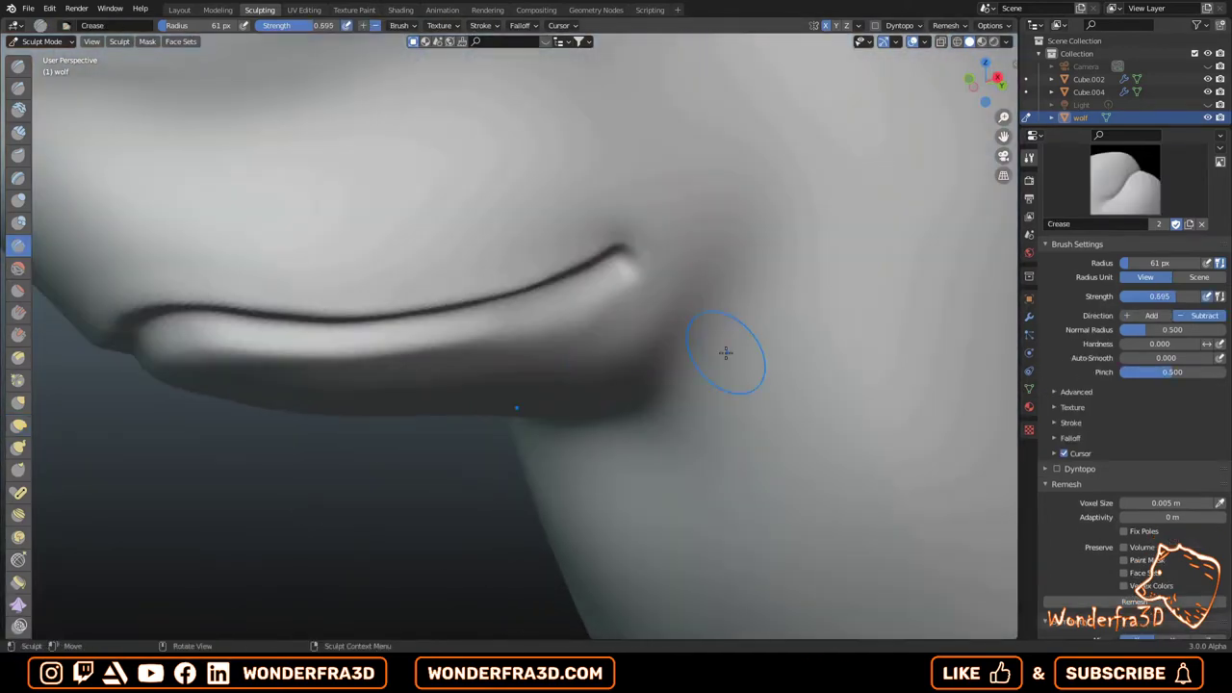
Build up clay on the lower lip and smooth its surface.
{"action": "key", "text": "c"}
{"action": "mouse_move", "coordinate": [456, 395]}
{"action": "middle_mouse_down"}
{"action": "mouse_move", "coordinate": [713, 314]}
{"action": "mouse_move", "coordinate": [402, 300]}
{"action": "middle_mouse_up"}
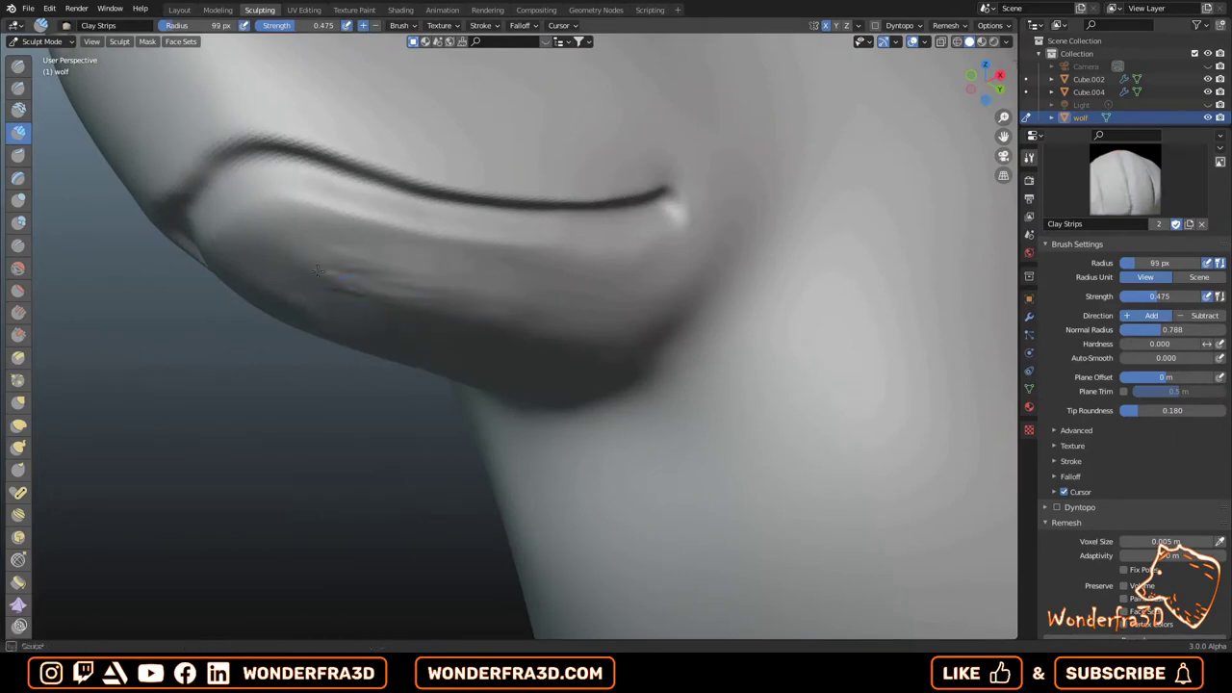
{"action": "key", "text": "s"}
{"action": "middle_click_drag", "start_coordinate": [321, 349], "coordinate": [356, 213]}
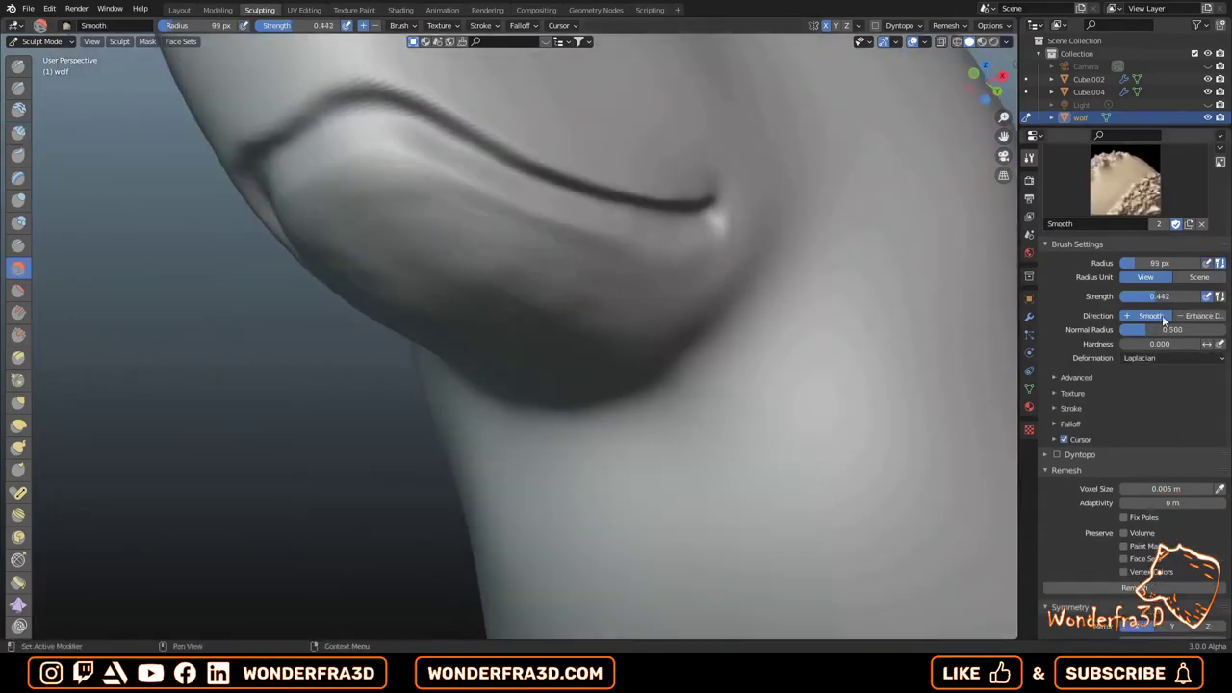
{"action": "mouse_move", "coordinate": [318, 268]}
{"action": "middle_mouse_down"}
{"action": "mouse_move", "coordinate": [535, 344]}
{"action": "mouse_move", "coordinate": [667, 366]}
{"action": "middle_mouse_up"}
Crease a line along the lower lip, smooth it, and shrink the Crease brush to 44 px.
{"action": "key", "text": "shift+c"}
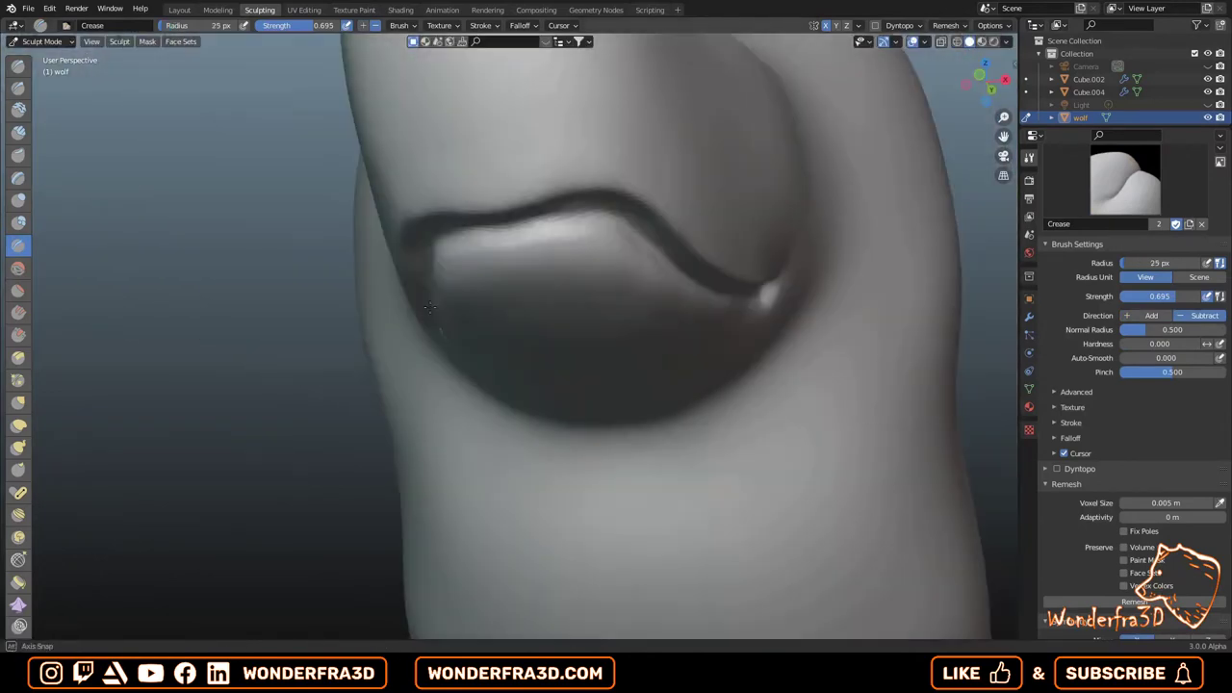
{"action": "mouse_move", "coordinate": [677, 282]}
{"action": "middle_mouse_down"}
{"action": "mouse_move", "coordinate": [527, 266]}
{"action": "mouse_move", "coordinate": [424, 331]}
{"action": "middle_mouse_up"}
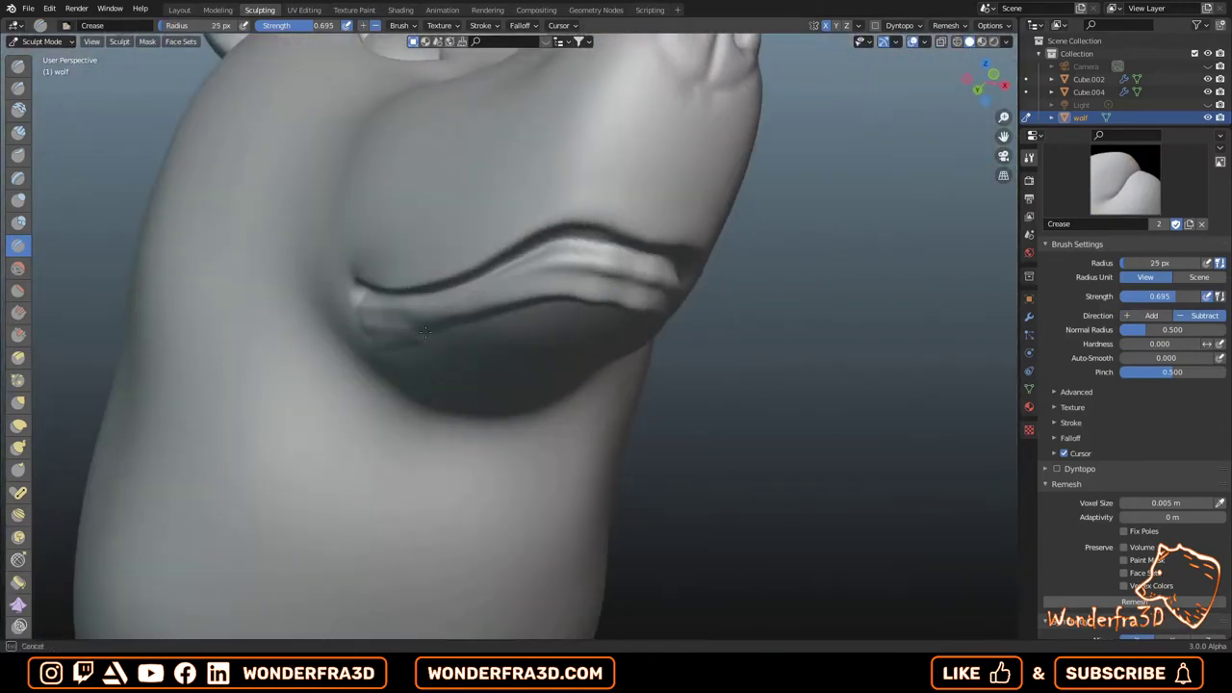
{"action": "left_click_drag", "start_coordinate": [425, 331], "coordinate": [444, 334]}
{"action": "key", "text": "s"}
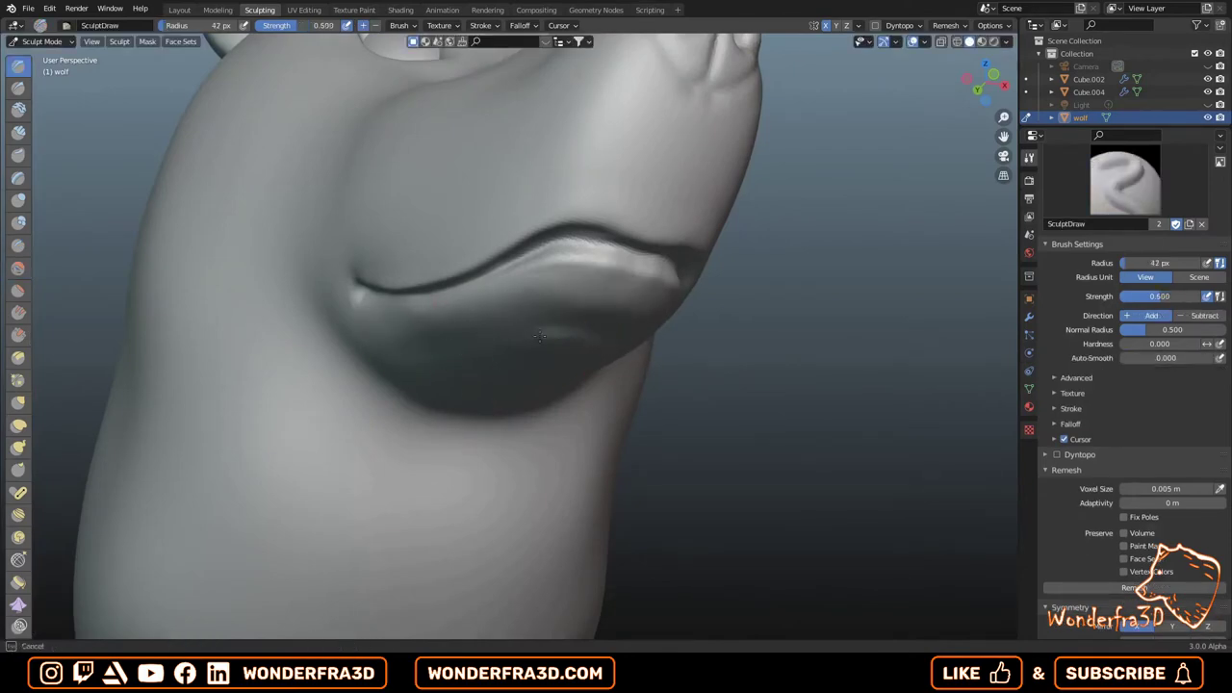
{"action": "mouse_move", "coordinate": [539, 337]}
{"action": "middle_mouse_down"}
{"action": "mouse_move", "coordinate": [468, 380]}
{"action": "mouse_move", "coordinate": [465, 357]}
{"action": "mouse_move", "coordinate": [426, 357]}
{"action": "mouse_move", "coordinate": [578, 42]}
{"action": "mouse_move", "coordinate": [584, 391]}
{"action": "mouse_move", "coordinate": [436, 393]}
{"action": "mouse_move", "coordinate": [803, 344]}
{"action": "mouse_move", "coordinate": [626, 255]}
{"action": "mouse_move", "coordinate": [668, 212]}
{"action": "mouse_move", "coordinate": [474, 240]}
{"action": "mouse_move", "coordinate": [433, 289]}
{"action": "mouse_move", "coordinate": [394, 241]}
{"action": "mouse_move", "coordinate": [629, 452]}
{"action": "mouse_move", "coordinate": [385, 427]}
{"action": "mouse_move", "coordinate": [533, 467]}
{"action": "mouse_move", "coordinate": [523, 426]}
{"action": "middle_mouse_up"}
{"action": "key", "text": "s"}
{"action": "key", "text": "shift+c"}
{"action": "key", "text": "bracketleft"}
{"action": "key", "text": "bracketleft"}
{"action": "key", "text": "bracketleft"}
{"action": "scroll", "coordinate": [394, 242], "scroll_direction": "down", "scroll_amount": 5}
Reshape the side of the neck with the Elastic Deform brush.
{"action": "scroll", "coordinate": [583, 316], "scroll_direction": "up", "scroll_amount": 2}
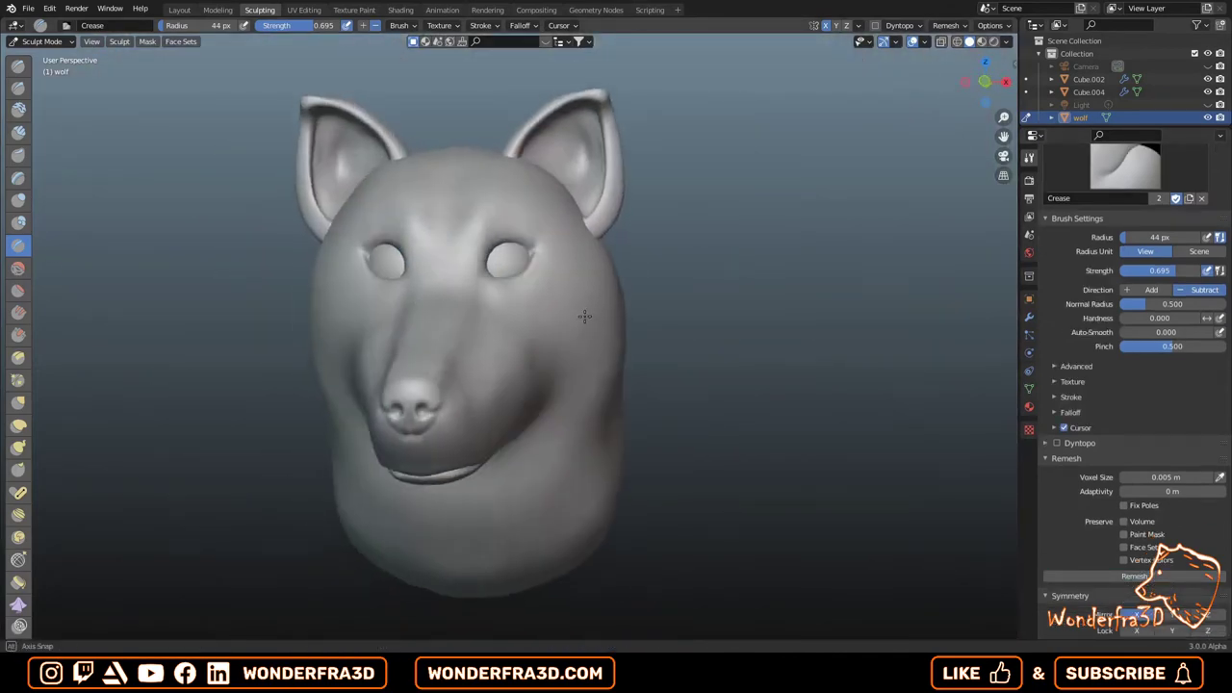
{"action": "scroll", "coordinate": [584, 317], "scroll_direction": "up", "scroll_amount": 2}
{"action": "left_click", "coordinate": [18, 424]}
{"action": "mouse_move", "coordinate": [616, 221]}
{"action": "middle_mouse_down"}
{"action": "mouse_move", "coordinate": [589, 247]}
{"action": "mouse_move", "coordinate": [649, 261]}
{"action": "mouse_move", "coordinate": [490, 280]}
{"action": "mouse_move", "coordinate": [643, 313]}
{"action": "mouse_move", "coordinate": [517, 599]}
{"action": "mouse_move", "coordinate": [540, 401]}
{"action": "middle_mouse_up"}
{"action": "scroll", "coordinate": [509, 283], "scroll_direction": "down", "scroll_amount": 3}
{"action": "scroll", "coordinate": [643, 312], "scroll_direction": "up", "scroll_amount": 2}
{"action": "mouse_move", "coordinate": [580, 273]}
{"action": "middle_mouse_down"}
{"action": "mouse_move", "coordinate": [432, 432]}
{"action": "mouse_move", "coordinate": [443, 289]}
{"action": "mouse_move", "coordinate": [406, 361]}
{"action": "middle_mouse_up"}
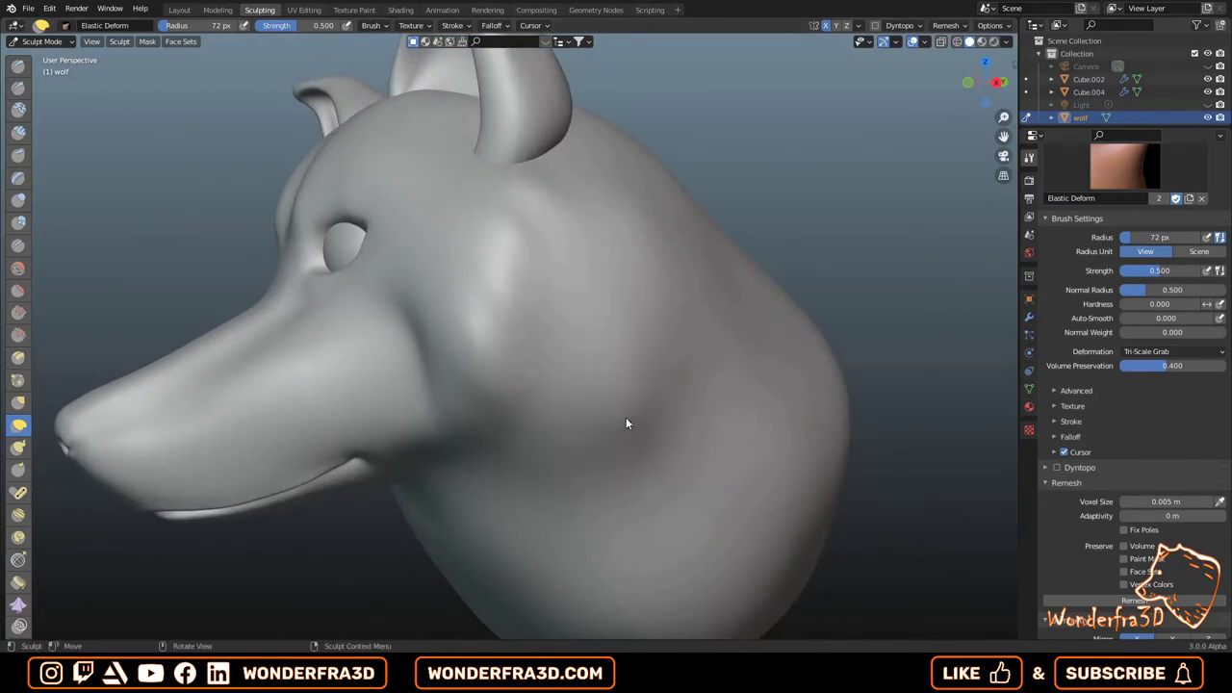
{"action": "scroll", "coordinate": [626, 423], "scroll_direction": "down", "scroll_amount": 3}
{"action": "scroll", "coordinate": [619, 371], "scroll_direction": "up", "scroll_amount": 5}
{"action": "mouse_move", "coordinate": [619, 371]}
{"action": "middle_mouse_down"}
{"action": "mouse_move", "coordinate": [788, 275]}
{"action": "mouse_move", "coordinate": [660, 221]}
{"action": "middle_mouse_up"}
{"action": "scroll", "coordinate": [660, 221], "scroll_direction": "down", "scroll_amount": 2}
Smooth the reshaped cheek, then carve the first fur strands along it with Crease.
{"action": "mouse_move", "coordinate": [578, 231]}
{"action": "middle_mouse_down"}
{"action": "mouse_move", "coordinate": [515, 242]}
{"action": "mouse_move", "coordinate": [481, 344]}
{"action": "mouse_move", "coordinate": [109, 353]}
{"action": "middle_mouse_up"}
{"action": "key", "text": "s"}
{"action": "middle_click_drag", "start_coordinate": [622, 366], "coordinate": [486, 391]}
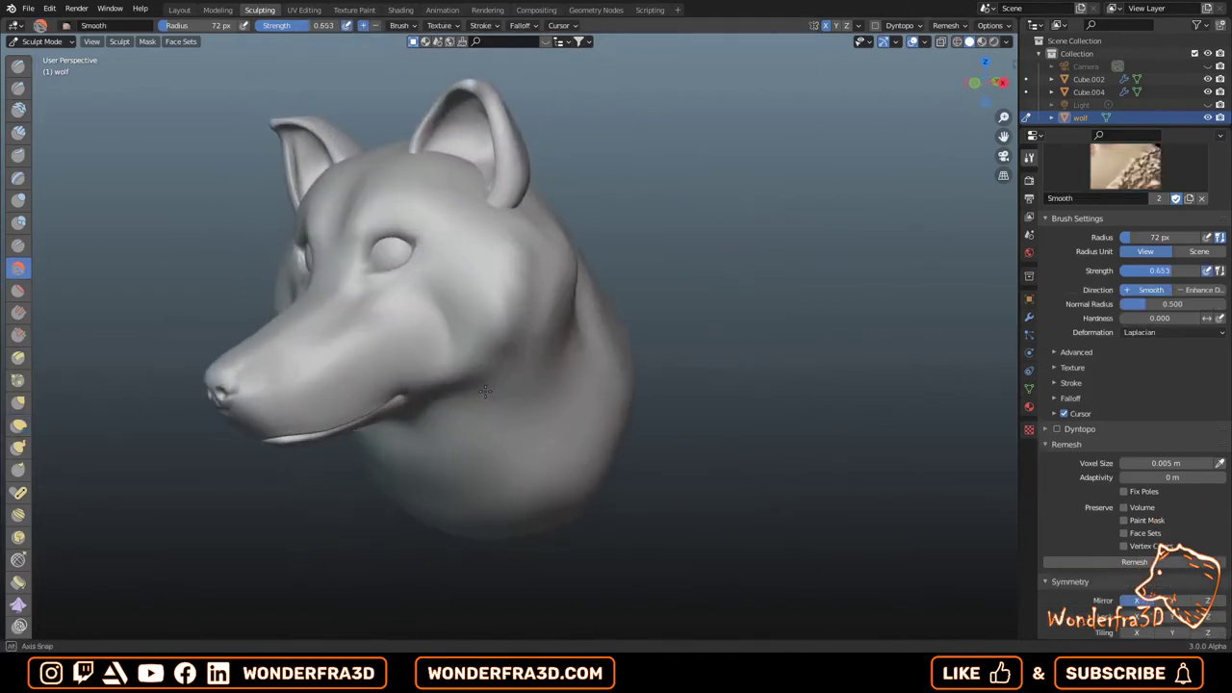
{"action": "scroll", "coordinate": [485, 391], "scroll_direction": "up", "scroll_amount": 3}
{"action": "key", "text": "shift+c"}
{"action": "scroll", "coordinate": [462, 344], "scroll_direction": "down", "scroll_amount": 3}
{"action": "mouse_move", "coordinate": [688, 291]}
{"action": "middle_mouse_down"}
{"action": "mouse_move", "coordinate": [599, 418]}
{"action": "mouse_move", "coordinate": [779, 210]}
{"action": "middle_mouse_up"}
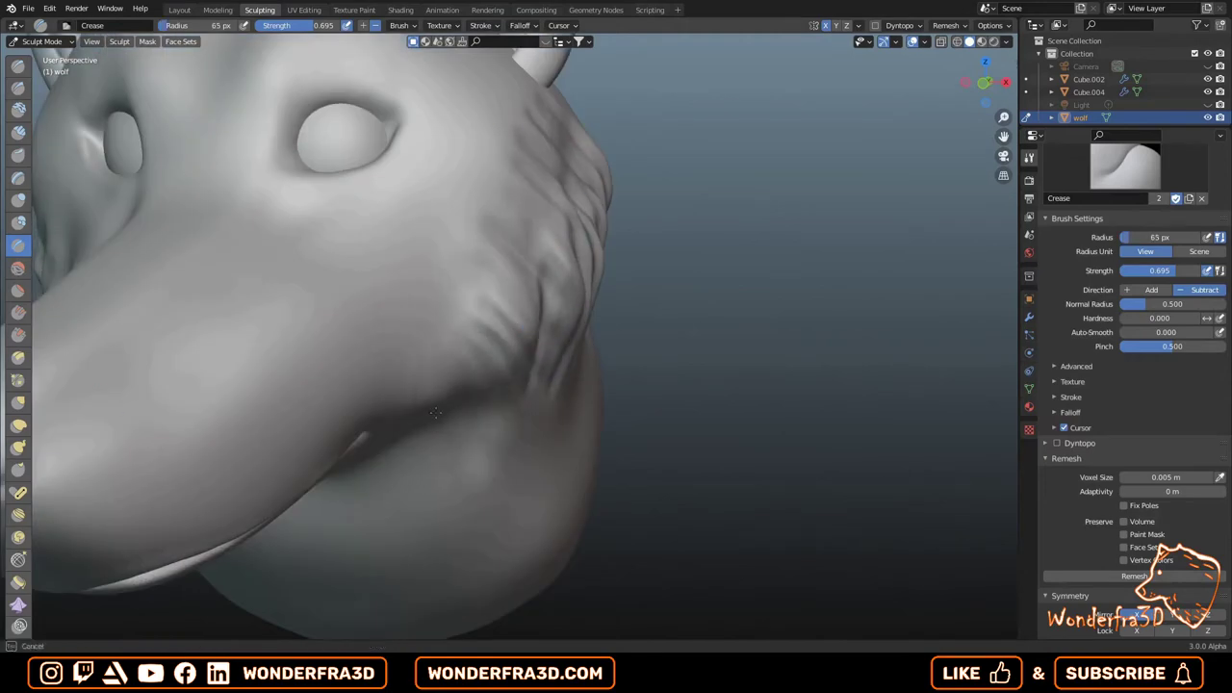
Carve more fur strands into the cheek and neck with the Crease brush.
{"action": "left_click", "coordinate": [20, 269]}
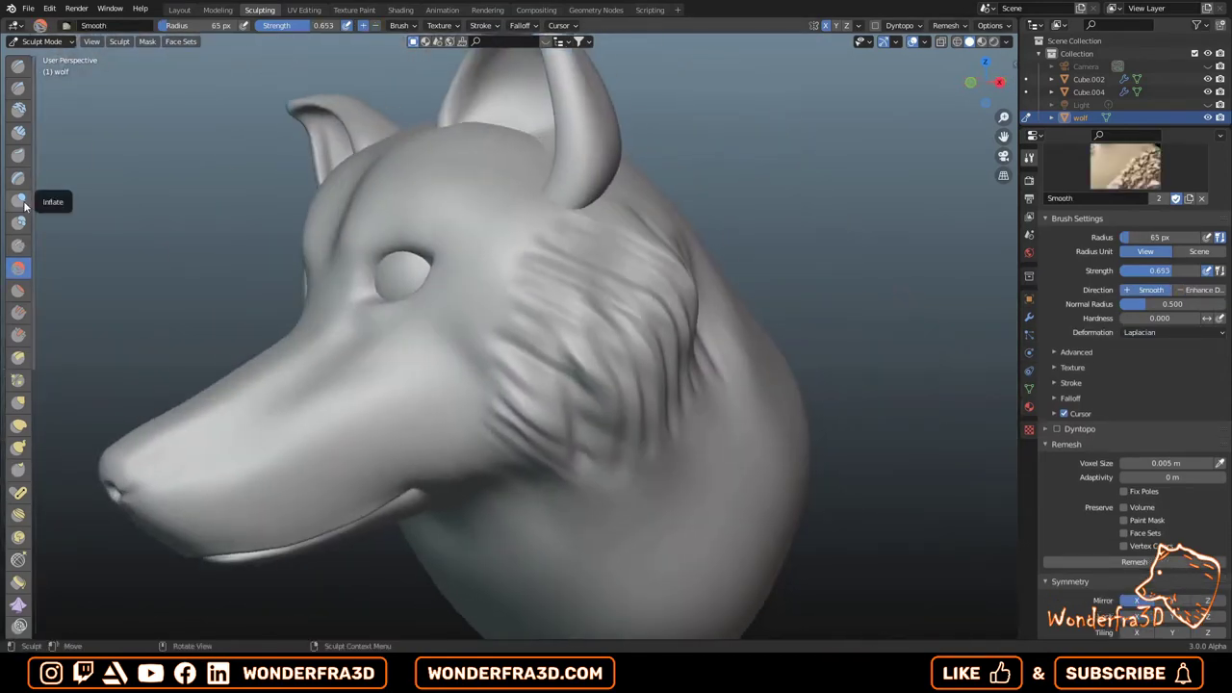
{"action": "left_click", "coordinate": [18, 246]}
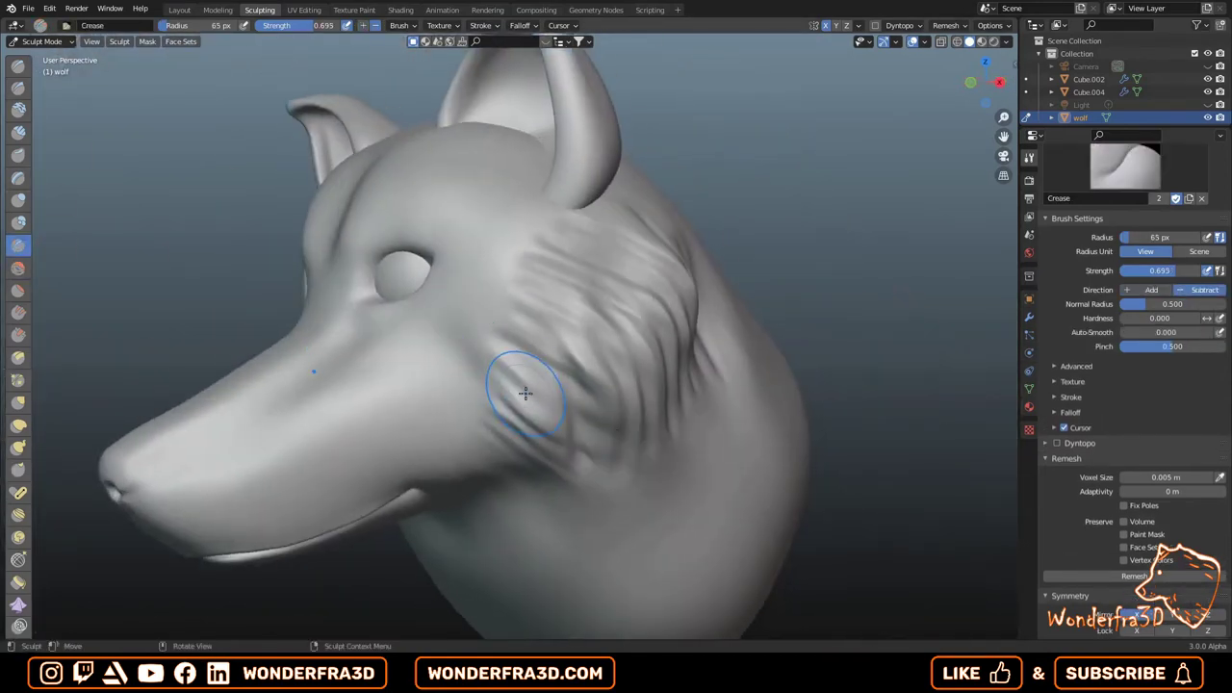
{"action": "mouse_move", "coordinate": [526, 393]}
{"action": "left_mouse_down"}
{"action": "mouse_move", "coordinate": [578, 366]}
{"action": "mouse_move", "coordinate": [514, 322]}
{"action": "mouse_move", "coordinate": [558, 470]}
{"action": "left_mouse_up"}
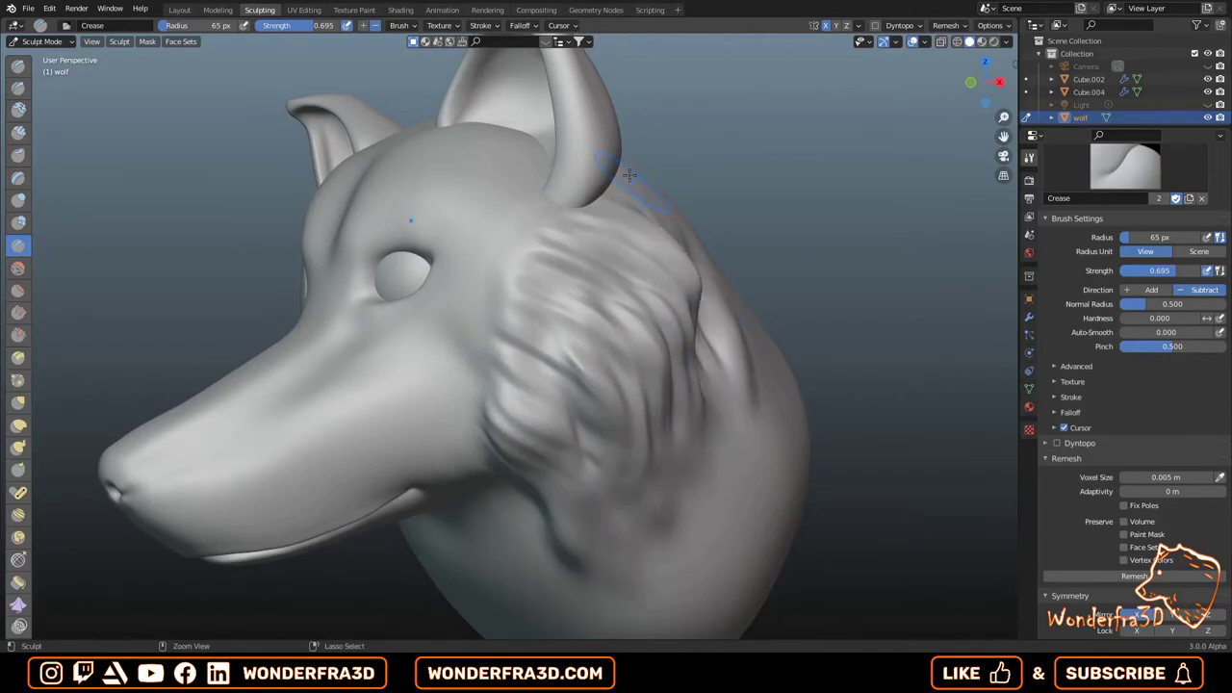
{"action": "scroll", "coordinate": [627, 173], "scroll_direction": "up", "scroll_amount": 3}
{"action": "scroll", "coordinate": [628, 173], "scroll_direction": "down", "scroll_amount": 5}
Save the sculpt and merge the ear piece into the head with a Boolean Union.
{"action": "mouse_move", "coordinate": [628, 173]}
{"action": "middle_mouse_down"}
{"action": "mouse_move", "coordinate": [729, 364]}
{"action": "mouse_move", "coordinate": [616, 317]}
{"action": "mouse_move", "coordinate": [613, 419]}
{"action": "mouse_move", "coordinate": [482, 357]}
{"action": "middle_mouse_up"}
{"action": "scroll", "coordinate": [611, 302], "scroll_direction": "down", "scroll_amount": 4}
{"action": "scroll", "coordinate": [610, 303], "scroll_direction": "up", "scroll_amount": 5}
{"action": "scroll", "coordinate": [481, 357], "scroll_direction": "up", "scroll_amount": 3}
{"action": "mouse_move", "coordinate": [565, 434]}
{"action": "middle_mouse_down"}
{"action": "mouse_move", "coordinate": [144, 286]}
{"action": "mouse_move", "coordinate": [567, 317]}
{"action": "middle_mouse_up"}
{"action": "middle_click_drag", "start_coordinate": [522, 460], "coordinate": [442, 385]}
{"action": "key", "text": "ctrl+s"}
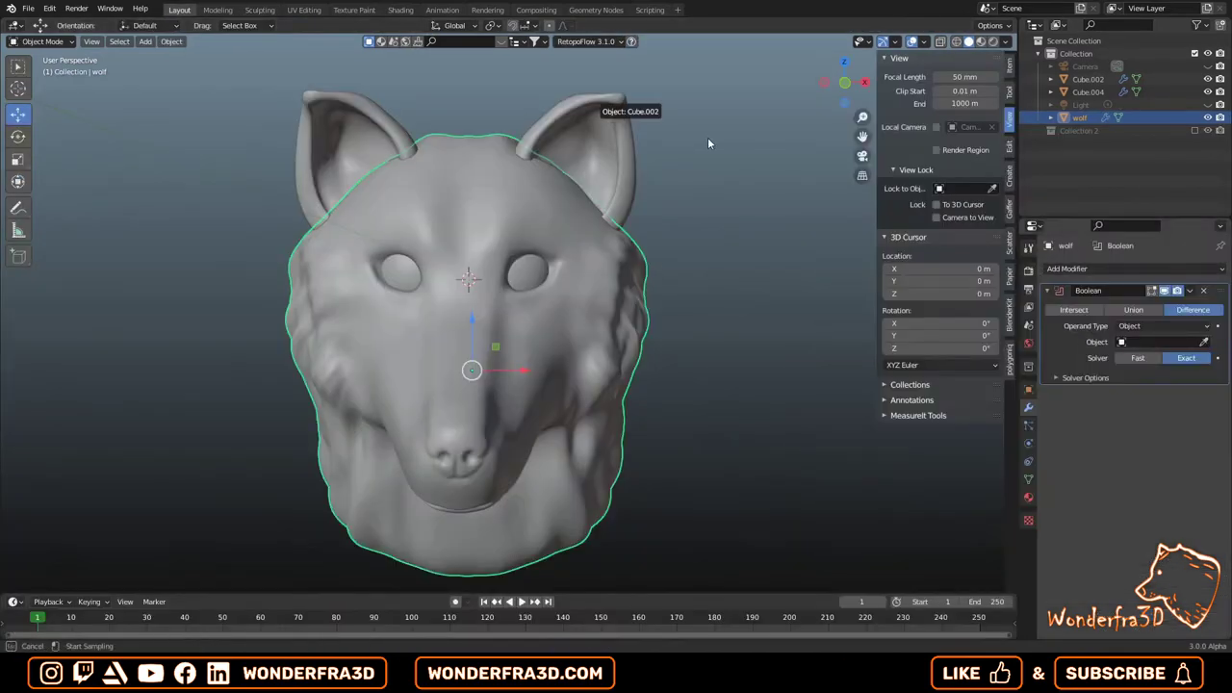
{"action": "left_click", "coordinate": [1136, 310]}
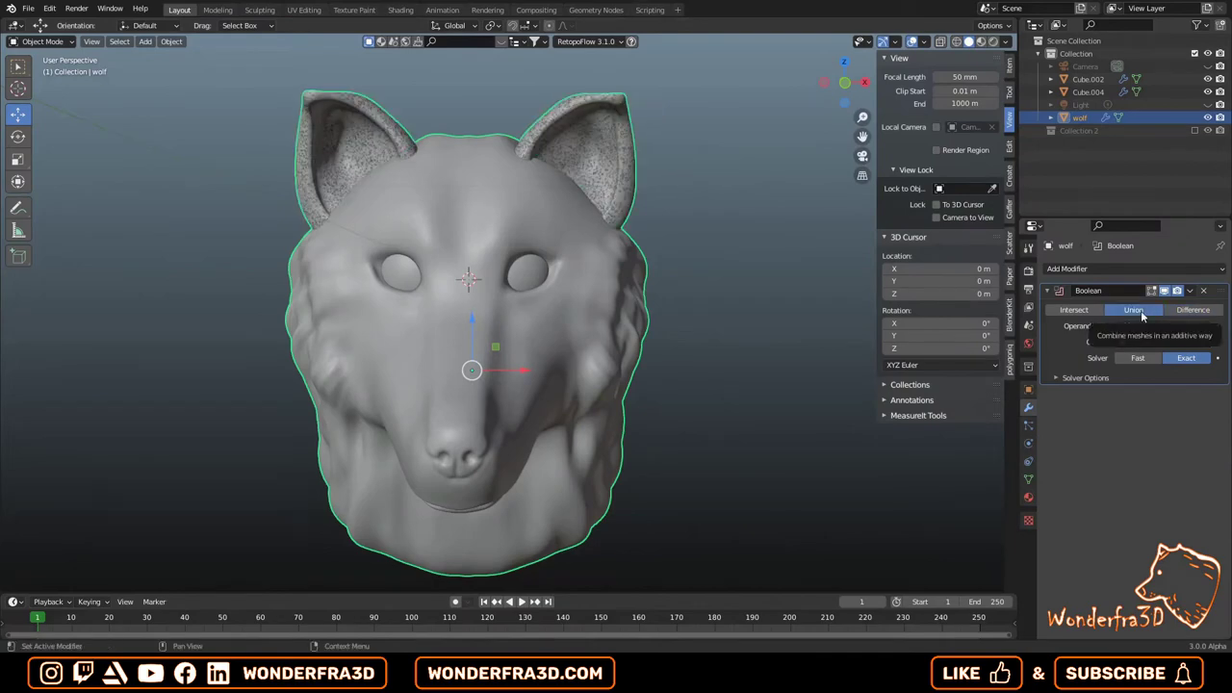
{"action": "left_click", "coordinate": [259, 10]}
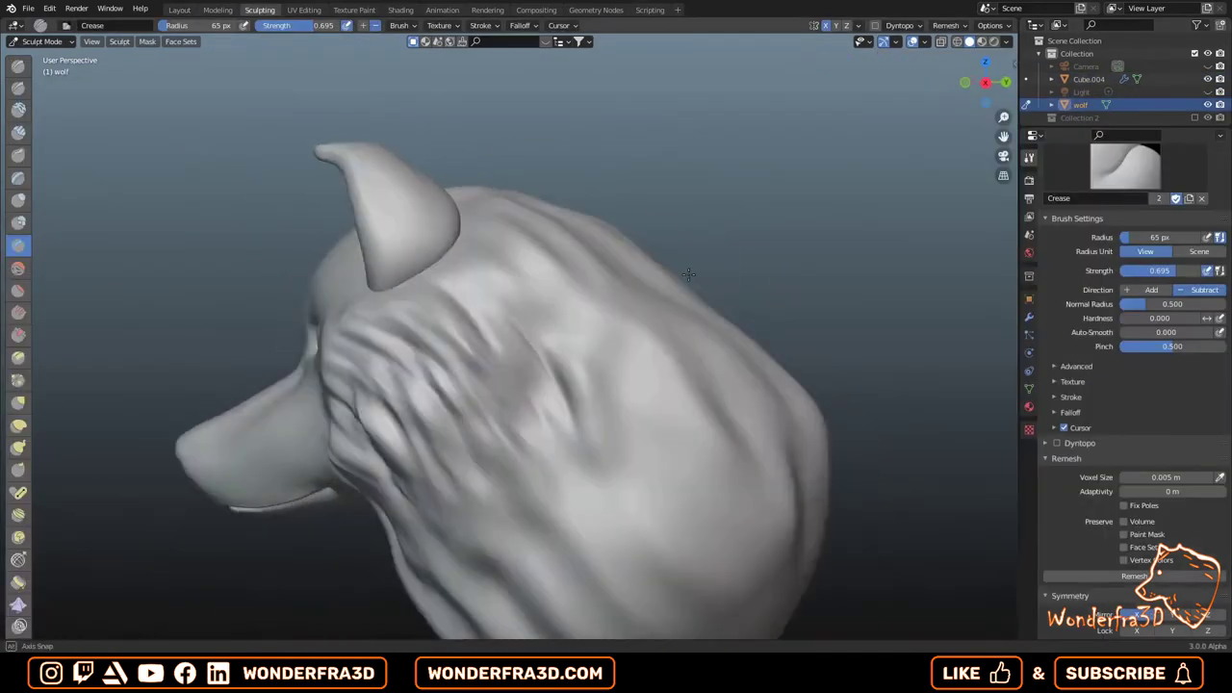
Smooth the skin below the ear and save the sculpt.
{"action": "key", "text": "s"}
{"action": "middle_click_drag", "start_coordinate": [689, 274], "coordinate": [397, 278]}
{"action": "mouse_move", "coordinate": [437, 222]}
{"action": "middle_mouse_down"}
{"action": "mouse_move", "coordinate": [729, 247]}
{"action": "mouse_move", "coordinate": [427, 256]}
{"action": "mouse_move", "coordinate": [524, 244]}
{"action": "mouse_move", "coordinate": [583, 256]}
{"action": "mouse_move", "coordinate": [405, 261]}
{"action": "mouse_move", "coordinate": [578, 251]}
{"action": "mouse_move", "coordinate": [674, 260]}
{"action": "mouse_move", "coordinate": [434, 294]}
{"action": "mouse_move", "coordinate": [679, 277]}
{"action": "mouse_move", "coordinate": [636, 288]}
{"action": "mouse_move", "coordinate": [584, 331]}
{"action": "mouse_move", "coordinate": [485, 236]}
{"action": "mouse_move", "coordinate": [523, 151]}
{"action": "mouse_move", "coordinate": [515, 241]}
{"action": "mouse_move", "coordinate": [550, 336]}
{"action": "middle_mouse_up"}
{"action": "key", "text": "c"}
{"action": "key", "text": "s"}
{"action": "scroll", "coordinate": [514, 242], "scroll_direction": "up", "scroll_amount": 3}
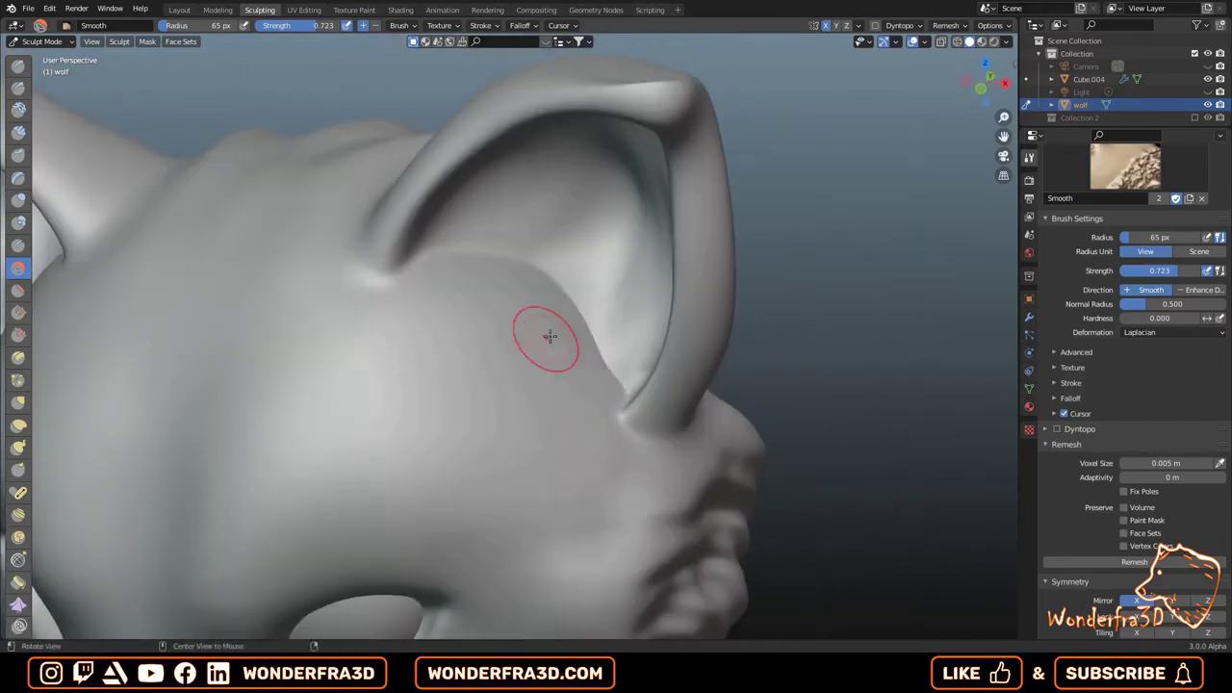
{"action": "mouse_move", "coordinate": [378, 277]}
{"action": "middle_mouse_down"}
{"action": "mouse_move", "coordinate": [366, 240]}
{"action": "mouse_move", "coordinate": [336, 214]}
{"action": "mouse_move", "coordinate": [550, 308]}
{"action": "mouse_move", "coordinate": [548, 269]}
{"action": "mouse_move", "coordinate": [578, 324]}
{"action": "mouse_move", "coordinate": [556, 230]}
{"action": "mouse_move", "coordinate": [501, 251]}
{"action": "middle_mouse_up"}
{"action": "scroll", "coordinate": [555, 291], "scroll_direction": "down", "scroll_amount": 5}
{"action": "key", "text": "ctrl+s"}
Lower the Crease brush strength to 0.312 and save again.
{"action": "left_click", "coordinate": [18, 246]}
{"action": "middle_click_drag", "start_coordinate": [674, 222], "coordinate": [817, 192]}
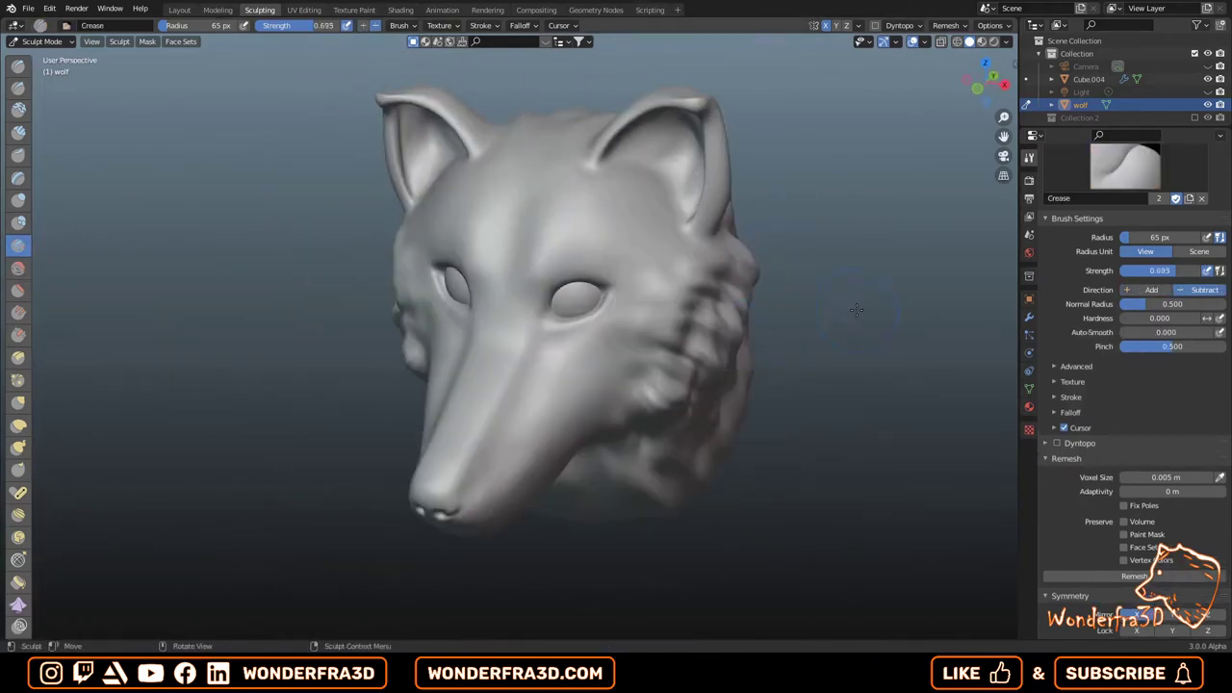
{"action": "middle_click_drag", "start_coordinate": [856, 309], "coordinate": [533, 186]}
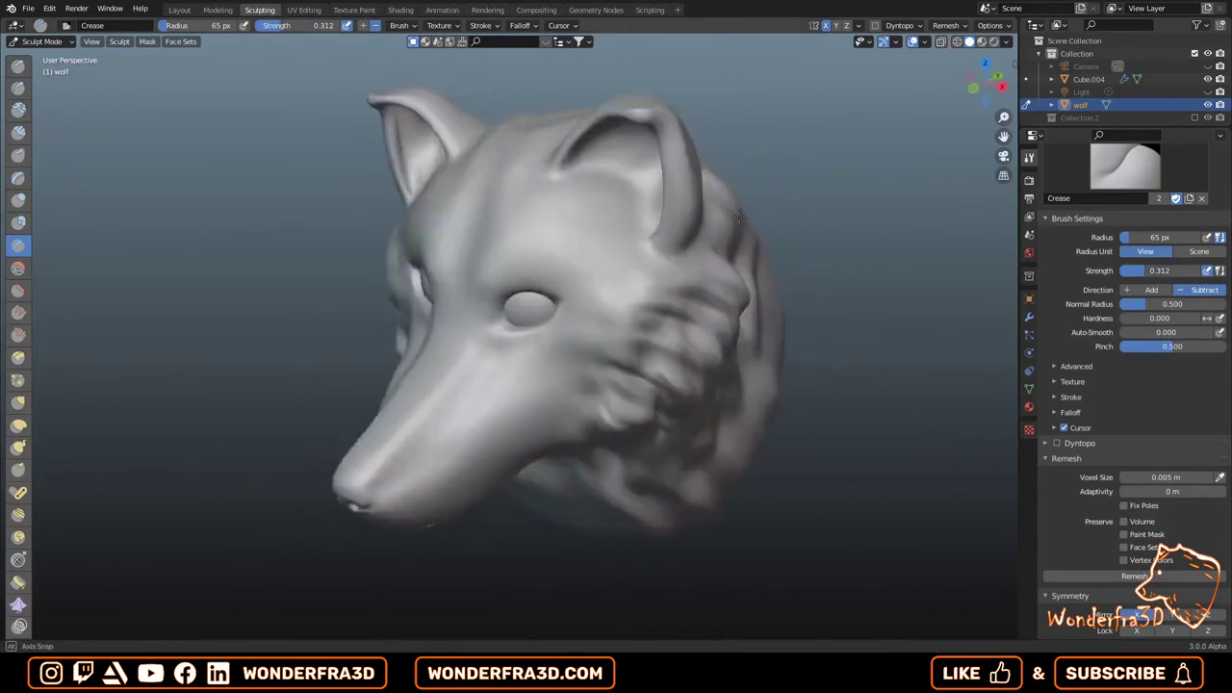
{"action": "mouse_move", "coordinate": [477, 291]}
{"action": "middle_mouse_down"}
{"action": "mouse_move", "coordinate": [470, 214]}
{"action": "mouse_move", "coordinate": [549, 164]}
{"action": "mouse_move", "coordinate": [407, 215]}
{"action": "mouse_move", "coordinate": [784, 350]}
{"action": "mouse_move", "coordinate": [738, 421]}
{"action": "mouse_move", "coordinate": [588, 484]}
{"action": "mouse_move", "coordinate": [256, 413]}
{"action": "mouse_move", "coordinate": [468, 272]}
{"action": "mouse_move", "coordinate": [308, 275]}
{"action": "mouse_move", "coordinate": [701, 473]}
{"action": "mouse_move", "coordinate": [753, 420]}
{"action": "mouse_move", "coordinate": [490, 277]}
{"action": "mouse_move", "coordinate": [567, 352]}
{"action": "mouse_move", "coordinate": [699, 340]}
{"action": "mouse_move", "coordinate": [530, 285]}
{"action": "middle_mouse_up"}
{"action": "scroll", "coordinate": [472, 212], "scroll_direction": "up", "scroll_amount": 5}
{"action": "left_click", "coordinate": [18, 132]}
{"action": "key", "text": "s"}
{"action": "key", "text": "ctrl+s"}
{"action": "scroll", "coordinate": [739, 420], "scroll_direction": "down", "scroll_amount": 4}
Puff up the cheek under the eye with the Inflate brush.
{"action": "key", "text": "shift+c"}
{"action": "scroll", "coordinate": [702, 473], "scroll_direction": "down", "scroll_amount": 3}
{"action": "scroll", "coordinate": [490, 277], "scroll_direction": "up", "scroll_amount": 2}
{"action": "scroll", "coordinate": [490, 277], "scroll_direction": "up", "scroll_amount": 2}
{"action": "key", "text": "i"}
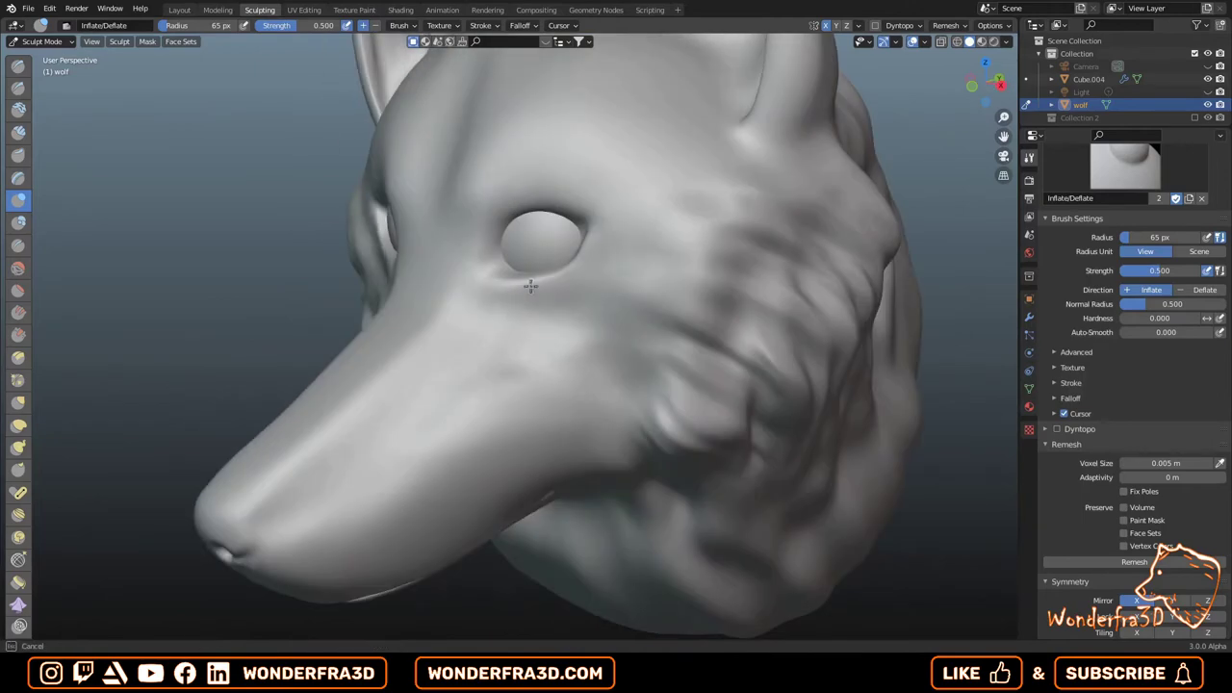
{"action": "mouse_move", "coordinate": [527, 362]}
{"action": "middle_mouse_down"}
{"action": "mouse_move", "coordinate": [446, 278]}
{"action": "mouse_move", "coordinate": [577, 289]}
{"action": "mouse_move", "coordinate": [685, 216]}
{"action": "mouse_move", "coordinate": [700, 270]}
{"action": "middle_mouse_up"}
Check the inflated eye area from three-quarter and front views before smoothing.
{"action": "key", "text": "i"}
{"action": "mouse_move", "coordinate": [700, 191]}
{"action": "middle_mouse_down"}
{"action": "mouse_move", "coordinate": [723, 324]}
{"action": "mouse_move", "coordinate": [599, 430]}
{"action": "middle_mouse_up"}
{"action": "key", "text": "i"}
{"action": "mouse_move", "coordinate": [552, 367]}
{"action": "middle_mouse_down"}
{"action": "mouse_move", "coordinate": [636, 289]}
{"action": "mouse_move", "coordinate": [584, 381]}
{"action": "mouse_move", "coordinate": [951, 420]}
{"action": "mouse_move", "coordinate": [674, 385]}
{"action": "mouse_move", "coordinate": [321, 312]}
{"action": "mouse_move", "coordinate": [560, 542]}
{"action": "mouse_move", "coordinate": [492, 569]}
{"action": "middle_mouse_up"}
{"action": "key", "text": "shift+s"}
{"action": "scroll", "coordinate": [751, 395], "scroll_direction": "down", "scroll_amount": 3}
{"action": "scroll", "coordinate": [674, 385], "scroll_direction": "down", "scroll_amount": 2}
{"action": "scroll", "coordinate": [321, 312], "scroll_direction": "up", "scroll_amount": 4}
Reshape the base of the neck with the Elastic Deform brush.
{"action": "key", "text": "e"}
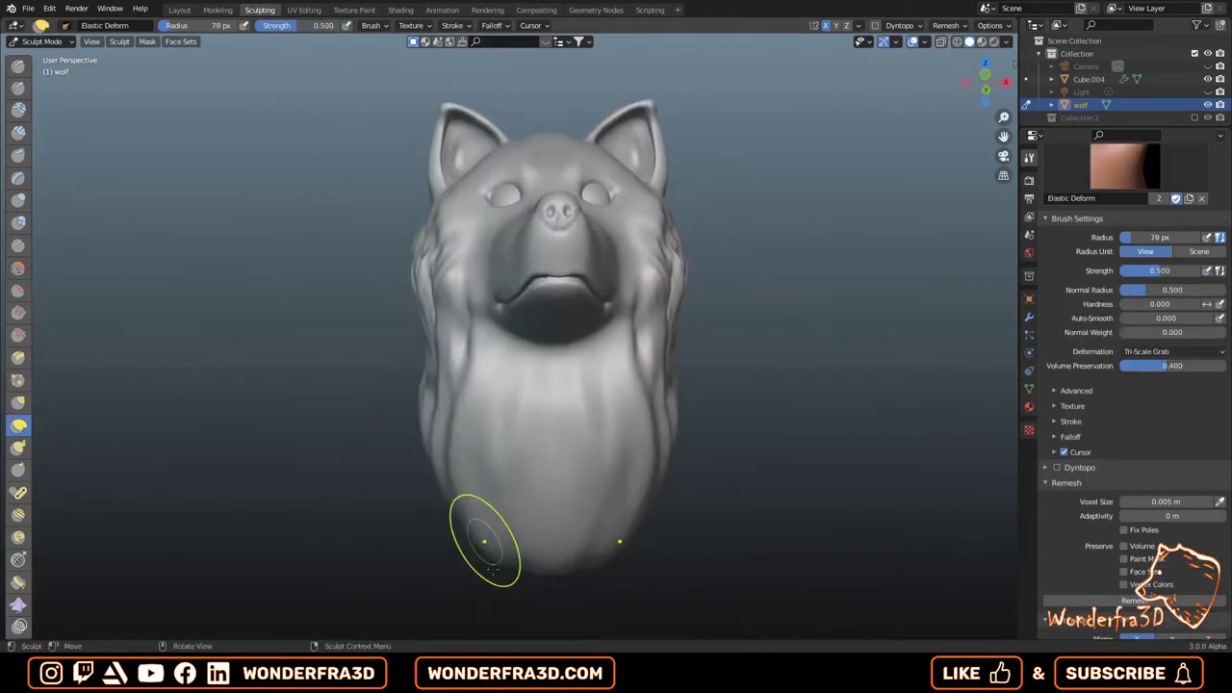
{"action": "middle_click_drag", "start_coordinate": [733, 516], "coordinate": [509, 514]}
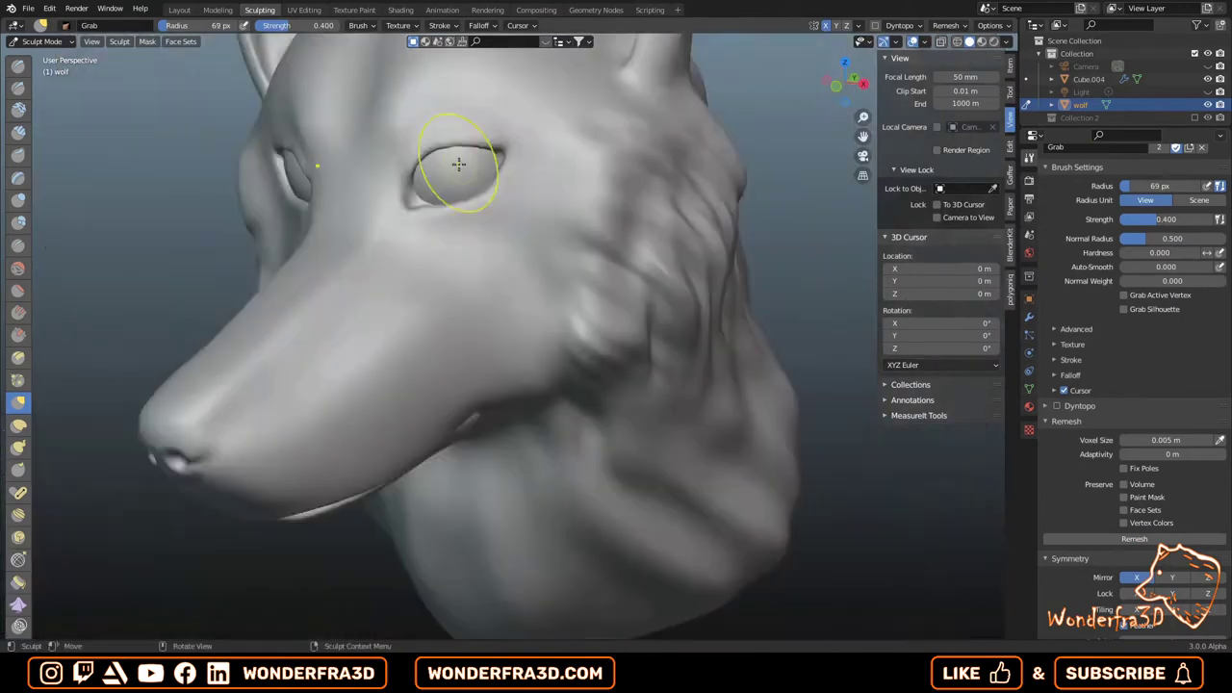
{"action": "key", "text": "shift+s"}
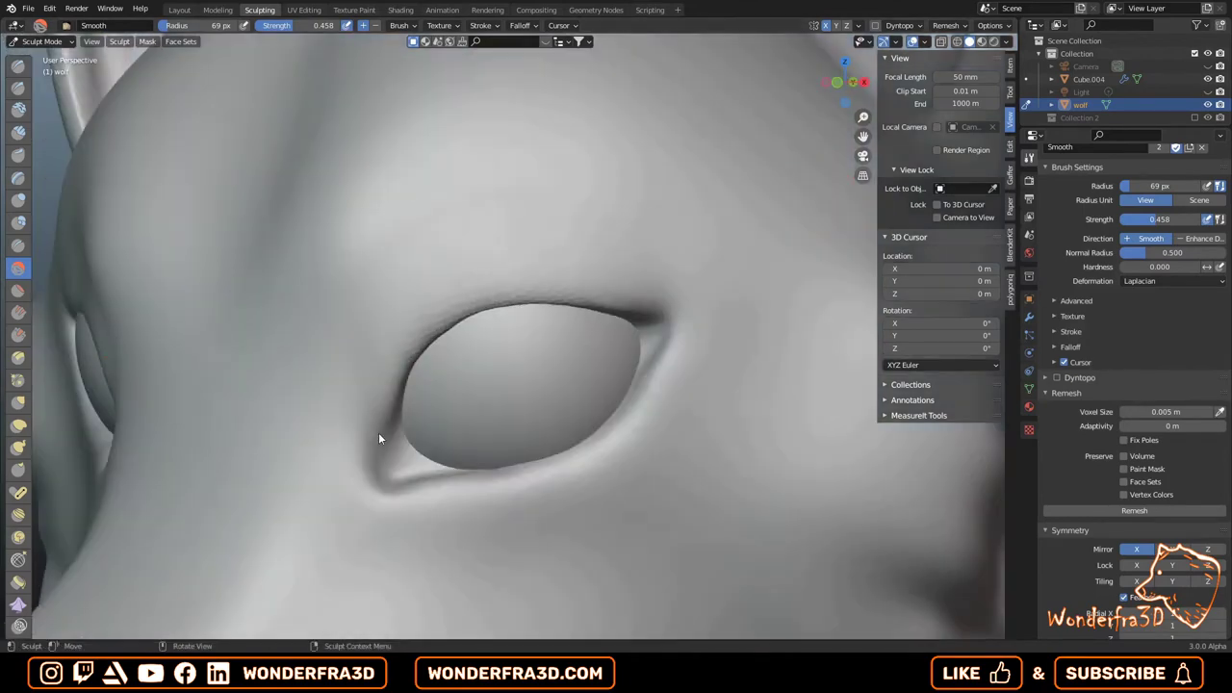
Pull the eye corner outward with Elastic Deform to sharpen it.
{"action": "key", "text": "e"}
{"action": "middle_click_drag", "start_coordinate": [623, 313], "coordinate": [603, 318]}
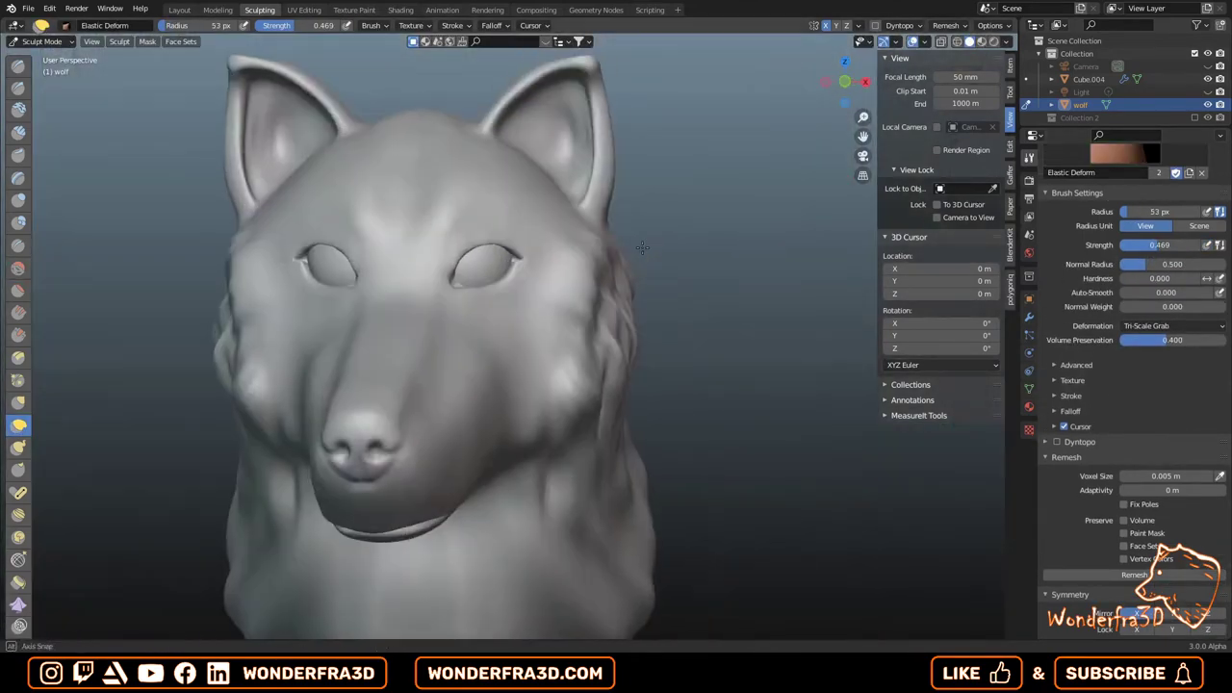
{"action": "middle_click_drag", "start_coordinate": [510, 261], "coordinate": [453, 253]}
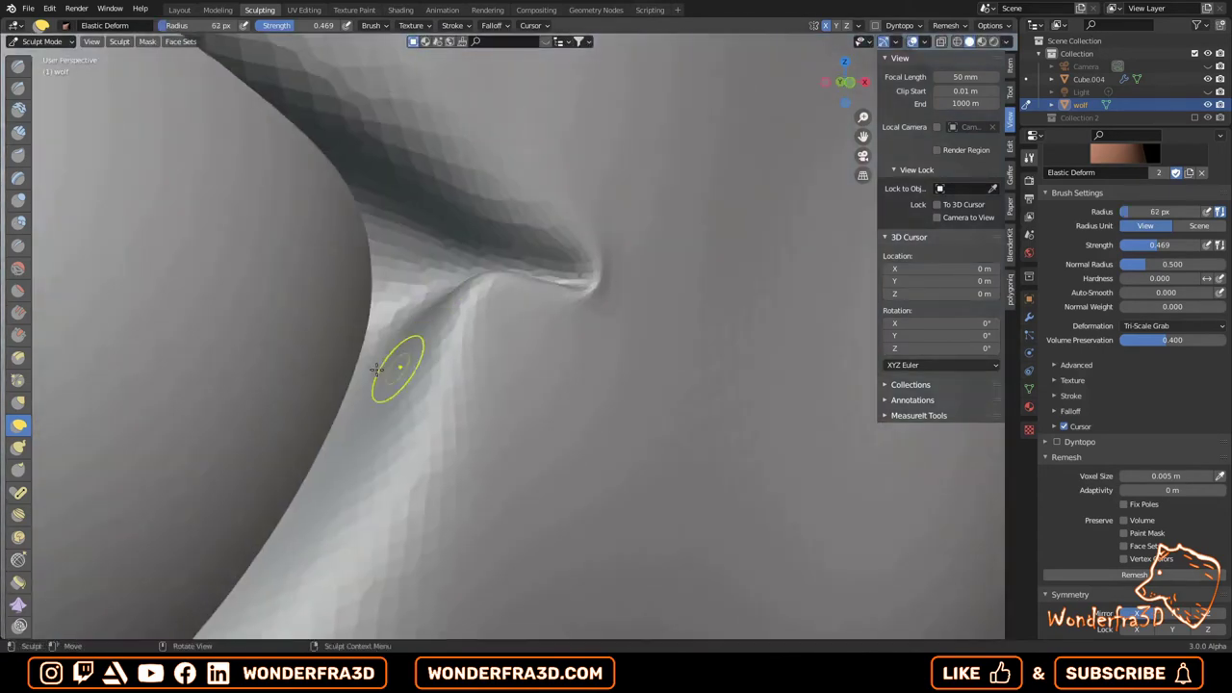
{"action": "left_click_drag", "start_coordinate": [398, 357], "coordinate": [454, 289]}
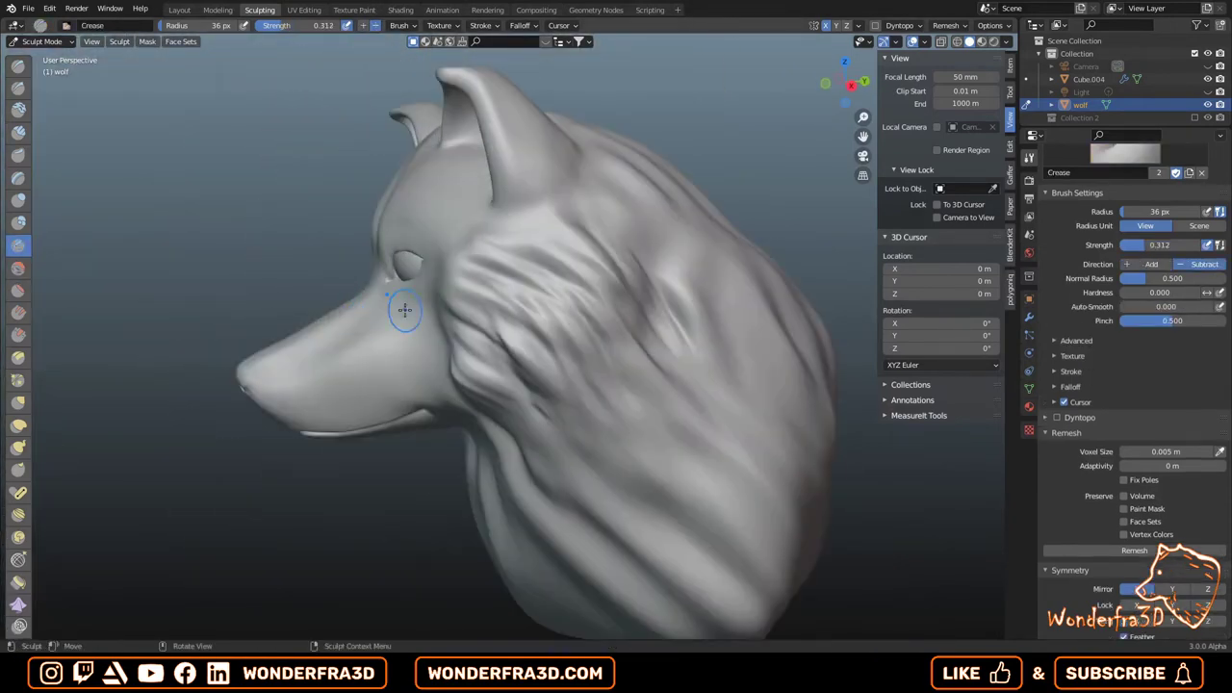
Orbit the wolf head to inspect it from the top, side and front.
{"action": "middle_click_drag", "start_coordinate": [506, 400], "coordinate": [542, 265]}
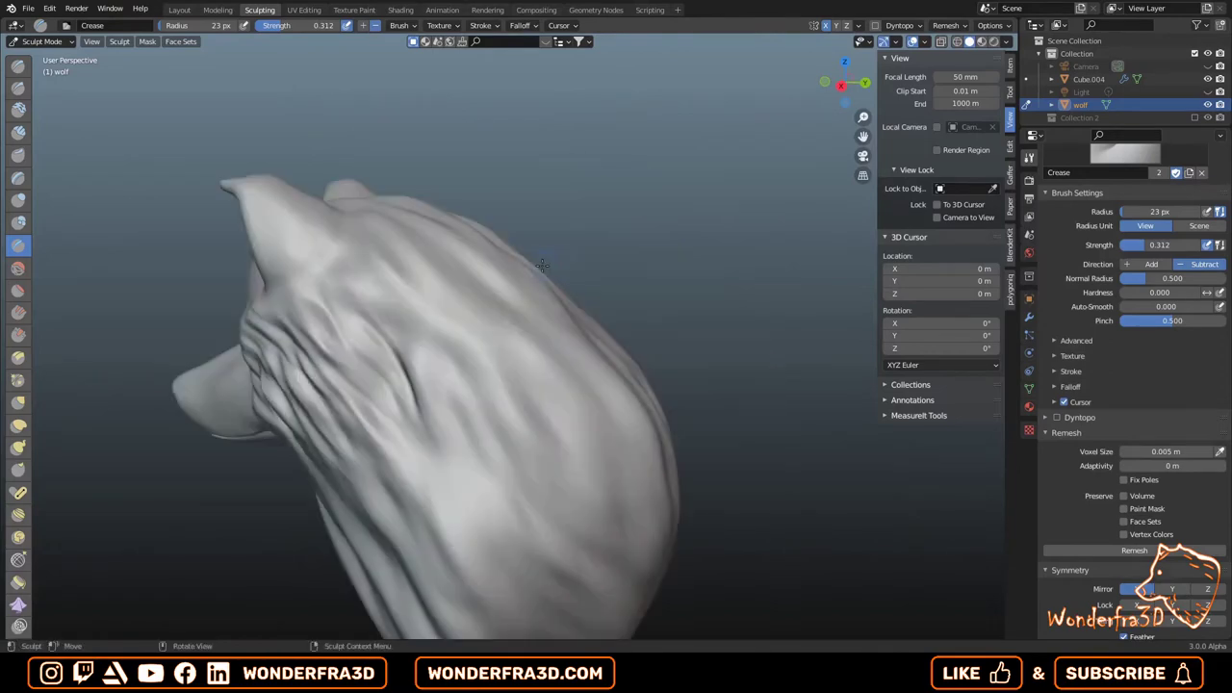
{"action": "mouse_move", "coordinate": [621, 335]}
{"action": "middle_mouse_down"}
{"action": "mouse_move", "coordinate": [506, 275]}
{"action": "mouse_move", "coordinate": [722, 438]}
{"action": "middle_mouse_up"}
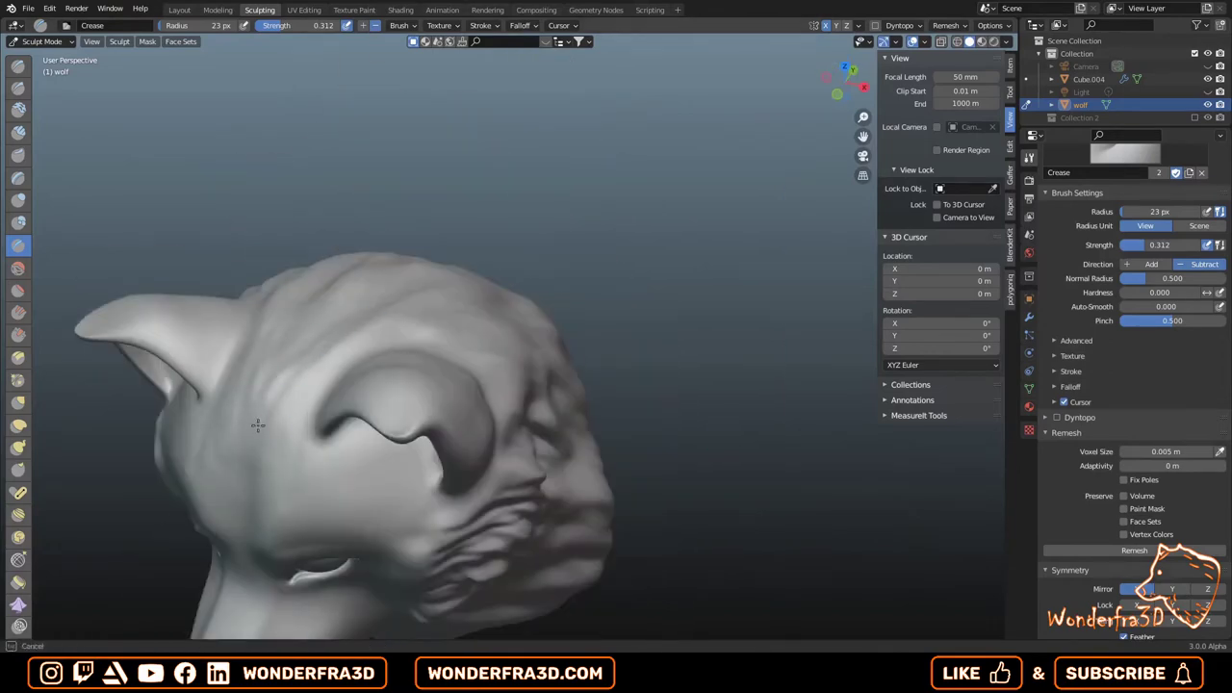
{"action": "middle_click_drag", "start_coordinate": [257, 424], "coordinate": [320, 289]}
{"action": "middle_click_drag", "start_coordinate": [407, 223], "coordinate": [451, 172]}
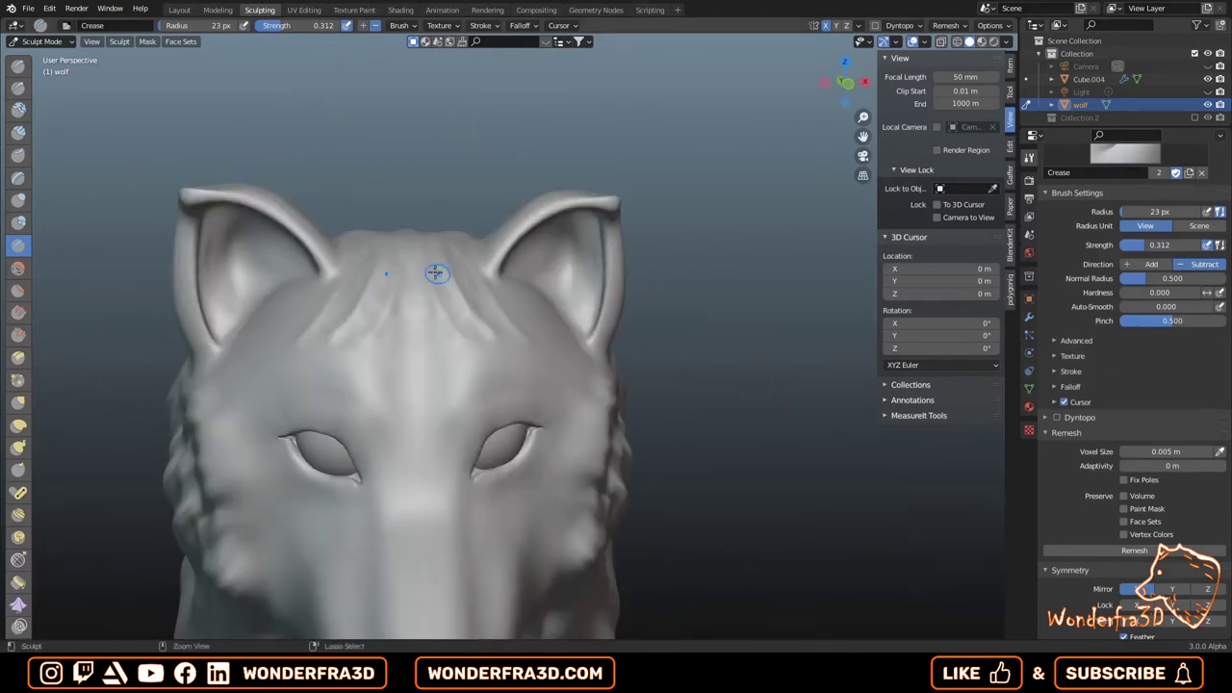
{"action": "middle_click_drag", "start_coordinate": [436, 274], "coordinate": [481, 334]}
{"action": "scroll", "coordinate": [502, 287], "scroll_direction": "up", "scroll_amount": 2}
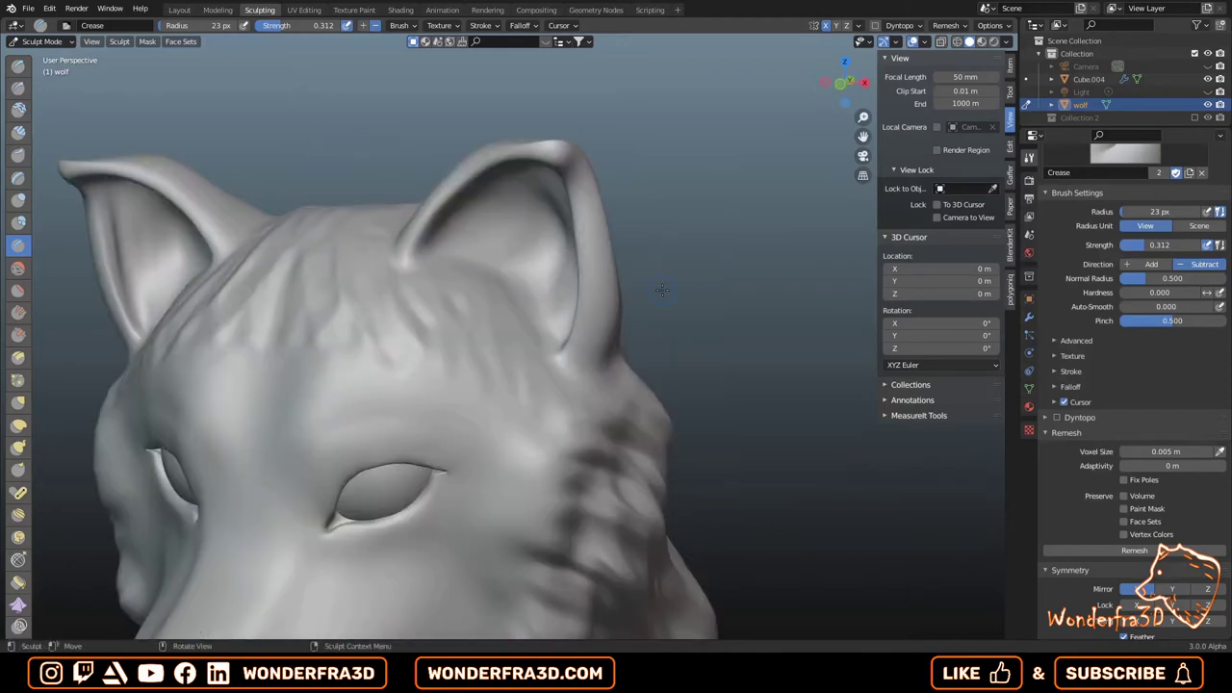
{"action": "middle_click_drag", "start_coordinate": [463, 192], "coordinate": [476, 256]}
{"action": "scroll", "coordinate": [472, 222], "scroll_direction": "down", "scroll_amount": 3}
{"action": "scroll", "coordinate": [472, 241], "scroll_direction": "up", "scroll_amount": 3}
With the Smooth brush active, check the surface from three-quarter and left-side views.
{"action": "key", "text": "shift+s"}
{"action": "middle_click_drag", "start_coordinate": [638, 255], "coordinate": [591, 251]}
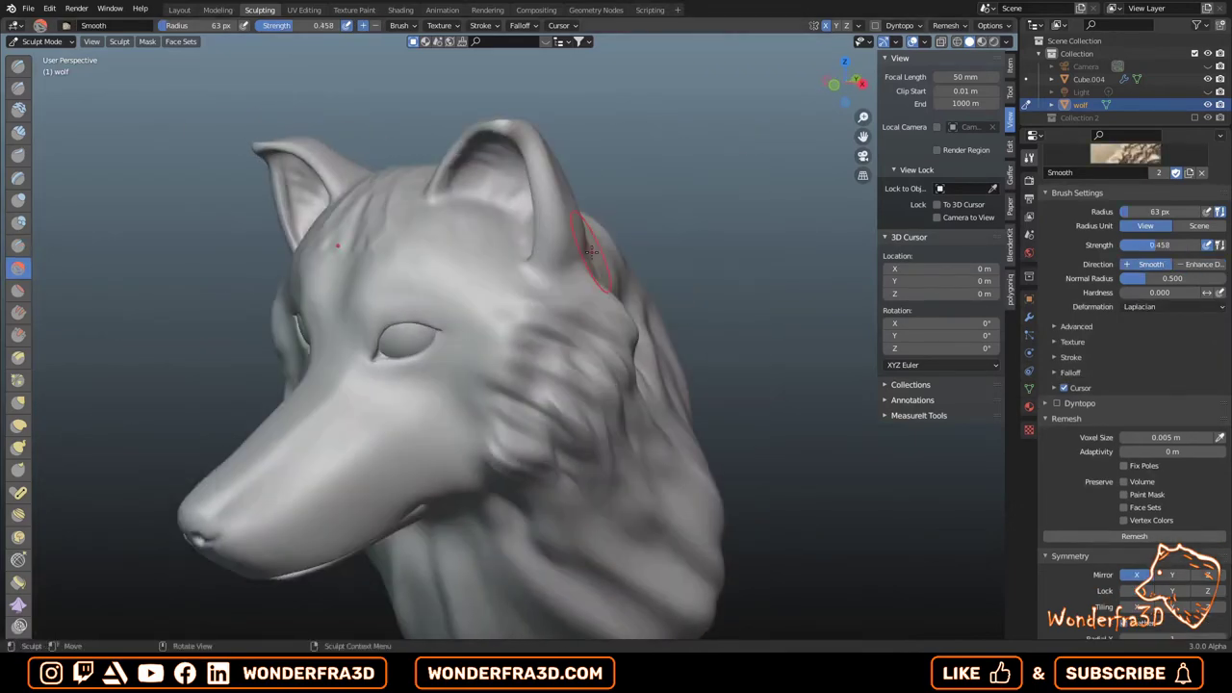
{"action": "mouse_move", "coordinate": [471, 249]}
{"action": "middle_mouse_down"}
{"action": "mouse_move", "coordinate": [577, 206]}
{"action": "mouse_move", "coordinate": [512, 192]}
{"action": "mouse_move", "coordinate": [380, 266]}
{"action": "mouse_move", "coordinate": [581, 196]}
{"action": "middle_mouse_up"}
{"action": "scroll", "coordinate": [582, 196], "scroll_direction": "down", "scroll_amount": 2}
{"action": "mouse_move", "coordinate": [484, 116]}
{"action": "middle_mouse_down"}
{"action": "mouse_move", "coordinate": [539, 193]}
{"action": "mouse_move", "coordinate": [520, 241]}
{"action": "mouse_move", "coordinate": [546, 263]}
{"action": "mouse_move", "coordinate": [500, 269]}
{"action": "middle_mouse_up"}
{"action": "scroll", "coordinate": [520, 240], "scroll_direction": "up", "scroll_amount": 2}
{"action": "scroll", "coordinate": [500, 269], "scroll_direction": "up", "scroll_amount": 3}
Switch through the Elastic Deform and Crease brushes while viewing the face from the front.
{"action": "left_click", "coordinate": [18, 425]}
{"action": "mouse_move", "coordinate": [405, 337]}
{"action": "middle_mouse_down"}
{"action": "mouse_move", "coordinate": [500, 365]}
{"action": "mouse_move", "coordinate": [325, 352]}
{"action": "mouse_move", "coordinate": [435, 348]}
{"action": "mouse_move", "coordinate": [653, 238]}
{"action": "middle_mouse_up"}
{"action": "scroll", "coordinate": [474, 388], "scroll_direction": "up", "scroll_amount": 2}
{"action": "scroll", "coordinate": [470, 375], "scroll_direction": "down", "scroll_amount": 2}
{"action": "scroll", "coordinate": [473, 385], "scroll_direction": "down", "scroll_amount": 3}
{"action": "scroll", "coordinate": [325, 352], "scroll_direction": "up", "scroll_amount": 3}
{"action": "key", "text": "shift+c"}
{"action": "scroll", "coordinate": [402, 385], "scroll_direction": "down", "scroll_amount": 2}
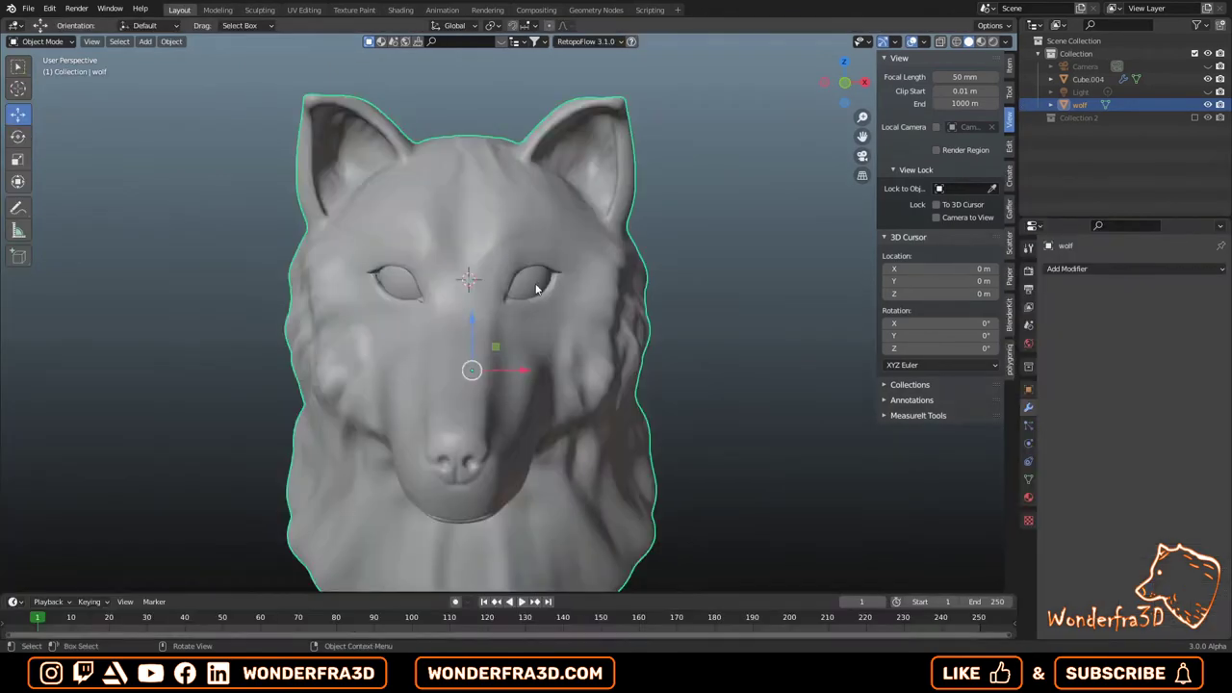
Move the Cube.005 iris into the wolf's eye socket and check it from the camera view.
{"action": "key", "text": "g"}
{"action": "scroll", "coordinate": [701, 271], "scroll_direction": "down", "scroll_amount": 4}
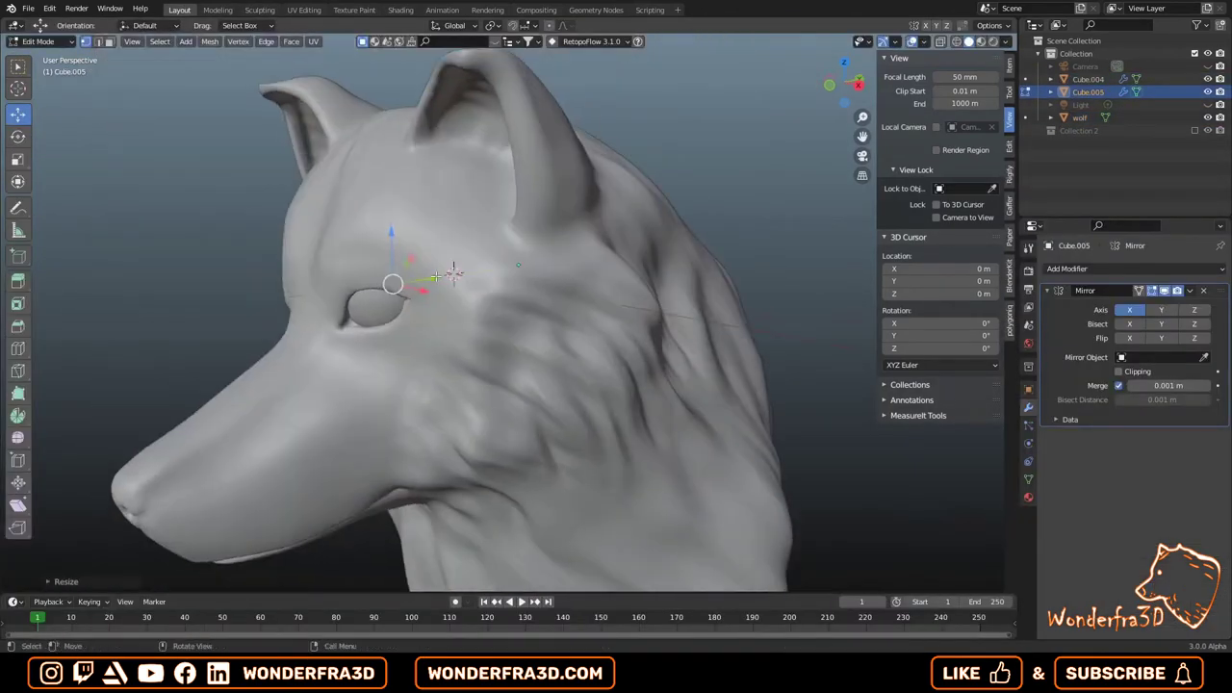
{"action": "middle_click_drag", "start_coordinate": [701, 271], "coordinate": [517, 304]}
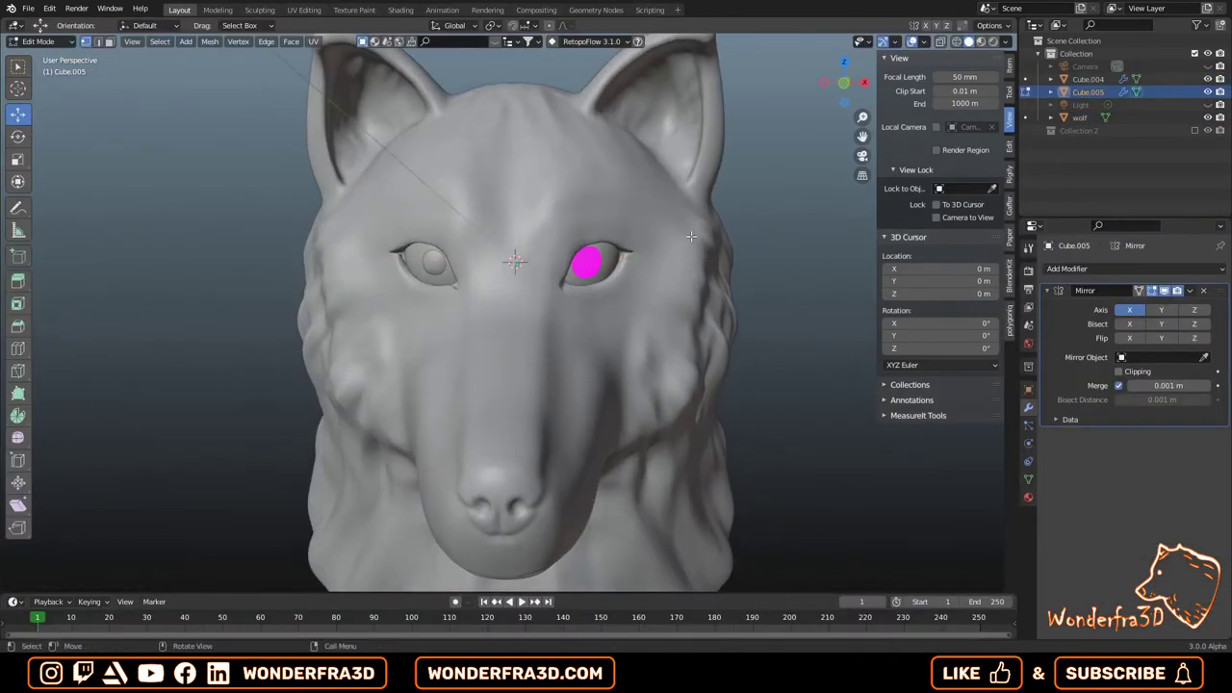
{"action": "key", "text": "Tab"}
{"action": "scroll", "coordinate": [564, 245], "scroll_direction": "up", "scroll_amount": 3}
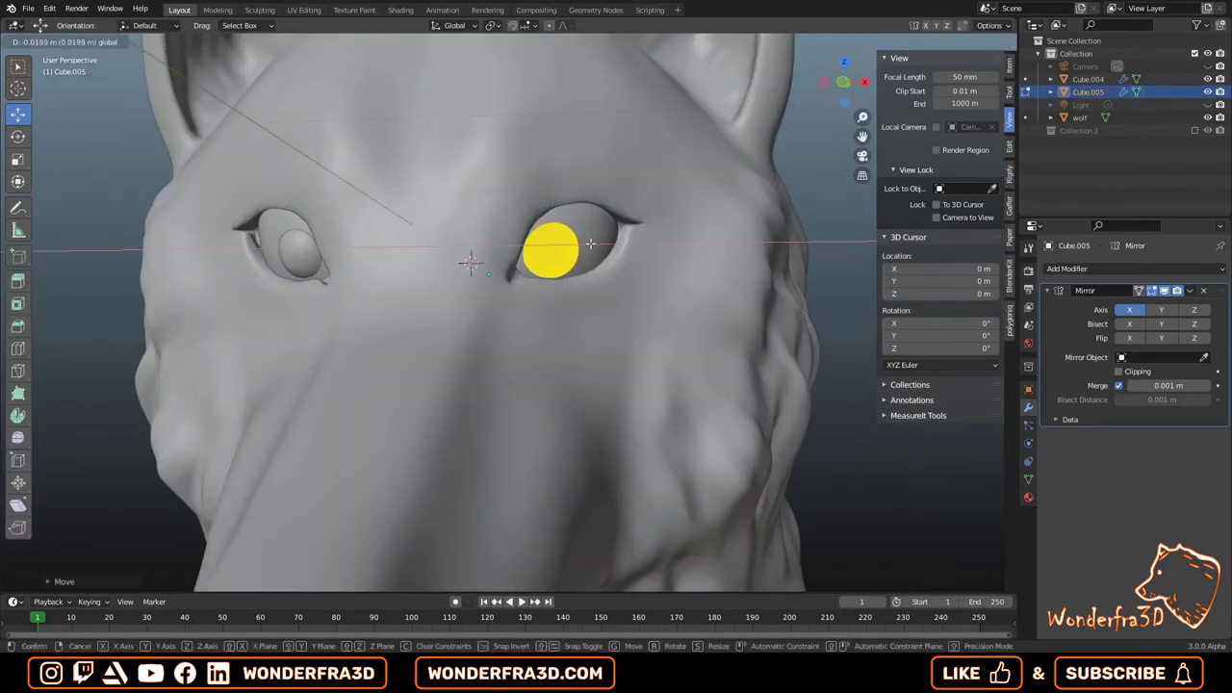
{"action": "scroll", "coordinate": [489, 193], "scroll_direction": "down", "scroll_amount": 3}
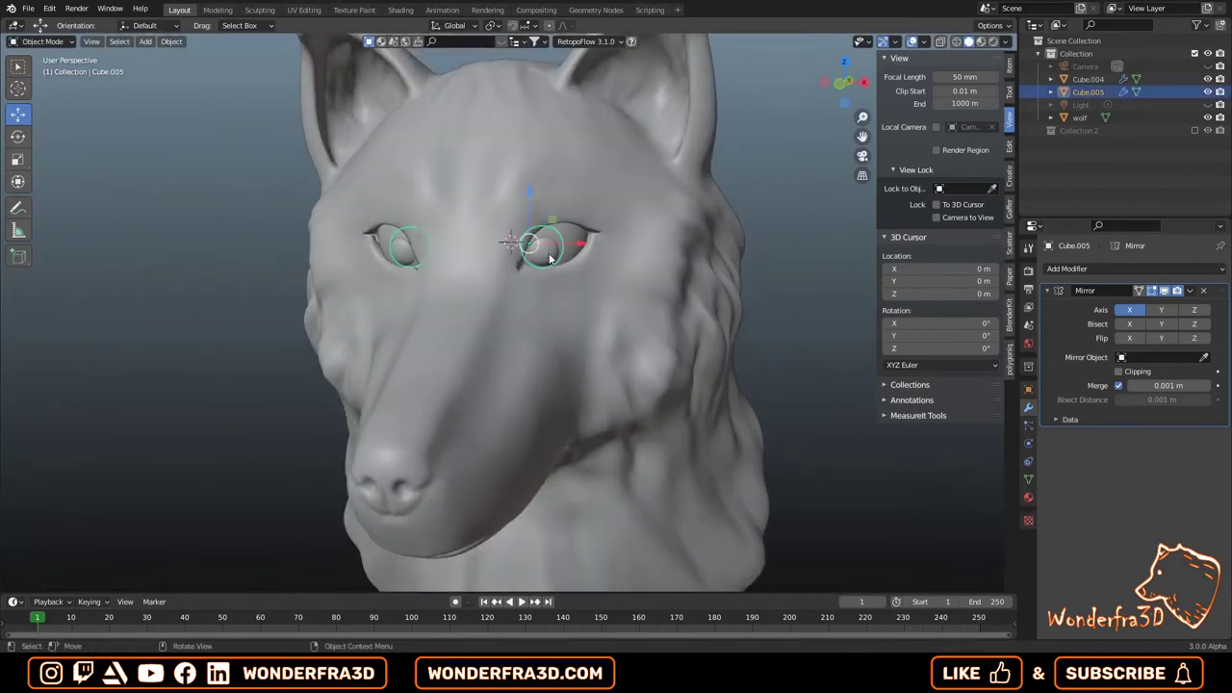
{"action": "left_click", "coordinate": [599, 243]}
{"action": "key", "text": "KP_0"}
{"action": "key", "text": "Tab"}
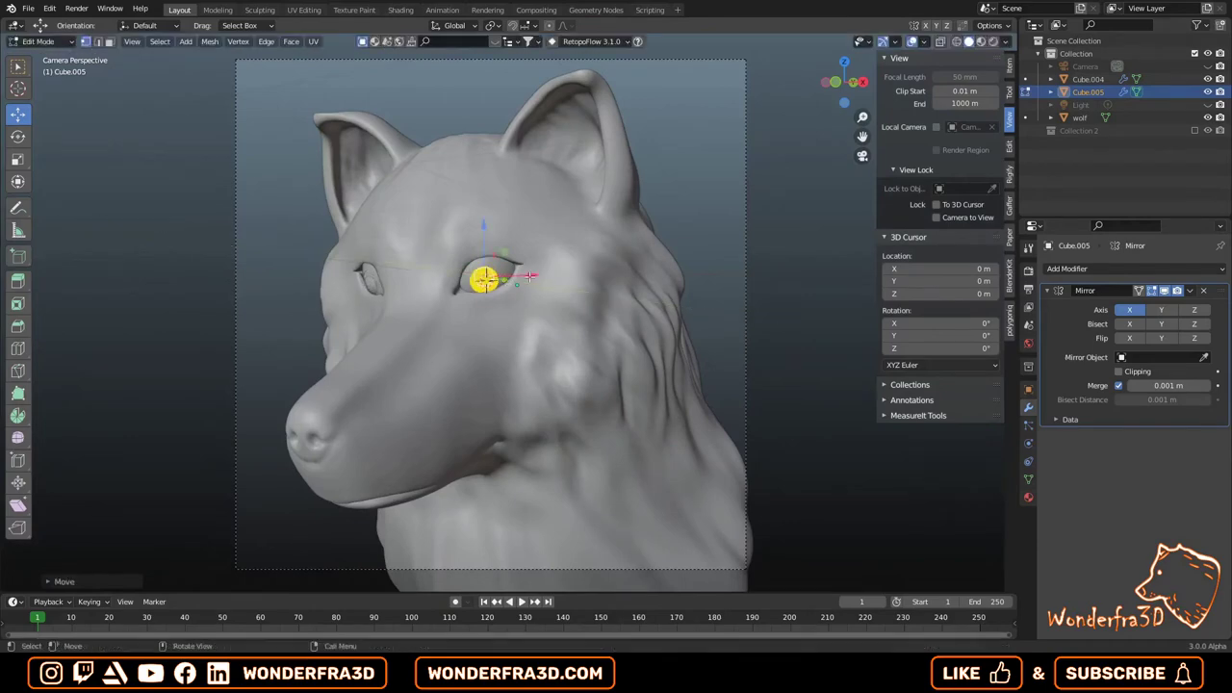
Shift the iris along the Y axis, resize it to fit the socket, and save.
{"action": "mouse_move", "coordinate": [618, 245]}
{"action": "middle_mouse_down"}
{"action": "mouse_move", "coordinate": [468, 278]}
{"action": "mouse_move", "coordinate": [637, 307]}
{"action": "mouse_move", "coordinate": [539, 289]}
{"action": "mouse_move", "coordinate": [481, 303]}
{"action": "mouse_move", "coordinate": [504, 286]}
{"action": "mouse_move", "coordinate": [448, 283]}
{"action": "mouse_move", "coordinate": [413, 302]}
{"action": "mouse_move", "coordinate": [582, 311]}
{"action": "middle_mouse_up"}
{"action": "key", "text": "g"}
{"action": "key", "text": "y"}
{"action": "left_click", "coordinate": [502, 307]}
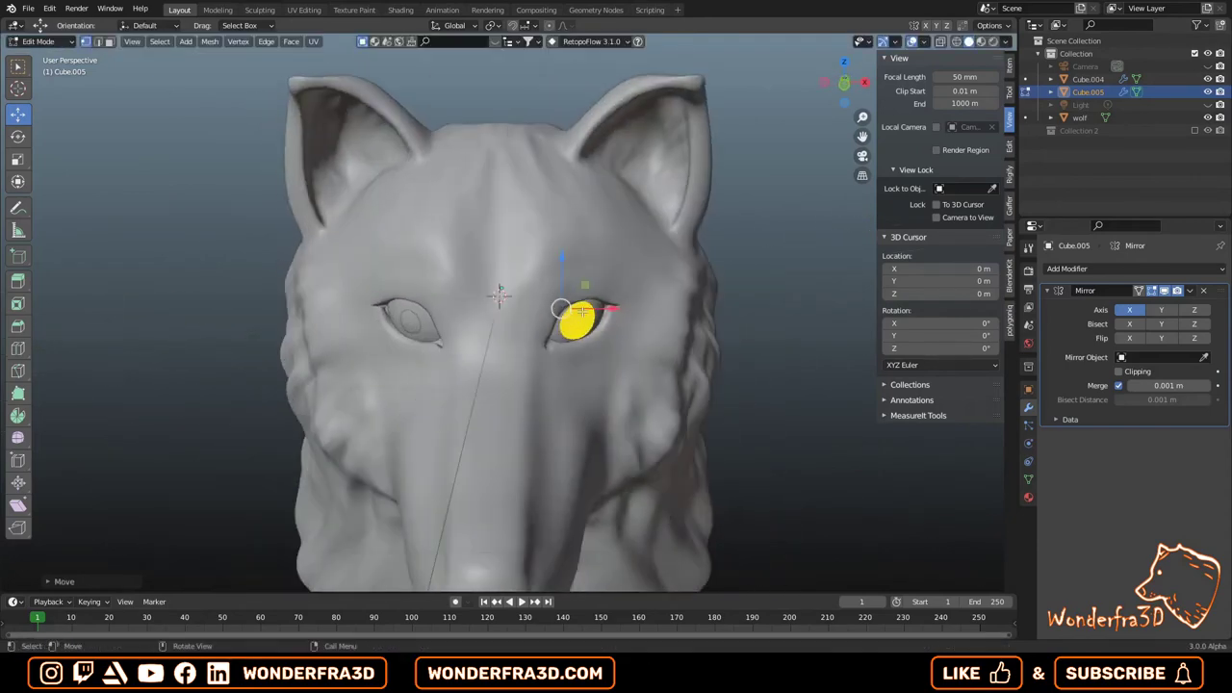
{"action": "left_click", "coordinate": [680, 315]}
{"action": "mouse_move", "coordinate": [680, 315]}
{"action": "middle_mouse_down"}
{"action": "mouse_move", "coordinate": [635, 270]}
{"action": "mouse_move", "coordinate": [663, 237]}
{"action": "middle_mouse_up"}
{"action": "key", "text": "Tab"}
{"action": "scroll", "coordinate": [357, 274], "scroll_direction": "up", "scroll_amount": 5}
{"action": "scroll", "coordinate": [628, 277], "scroll_direction": "down", "scroll_amount": 3}
{"action": "scroll", "coordinate": [683, 249], "scroll_direction": "up", "scroll_amount": 3}
{"action": "key", "text": "ctrl+s"}
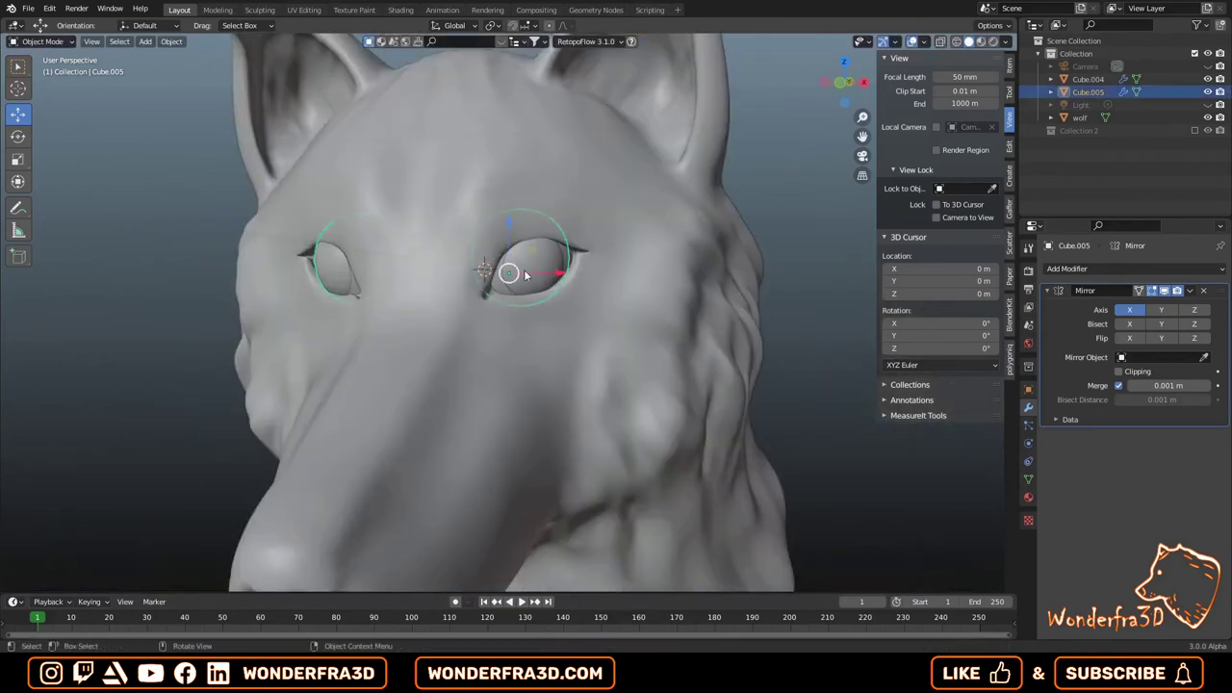
Duplicate the iris and separate the copy as Cube.006, placing it near the eye.
{"action": "middle_click_drag", "start_coordinate": [524, 275], "coordinate": [662, 268]}
{"action": "key", "text": "shift+d"}
{"action": "key", "text": "Escape"}
{"action": "key", "text": "Tab"}
{"action": "key", "text": "ctrl+l"}
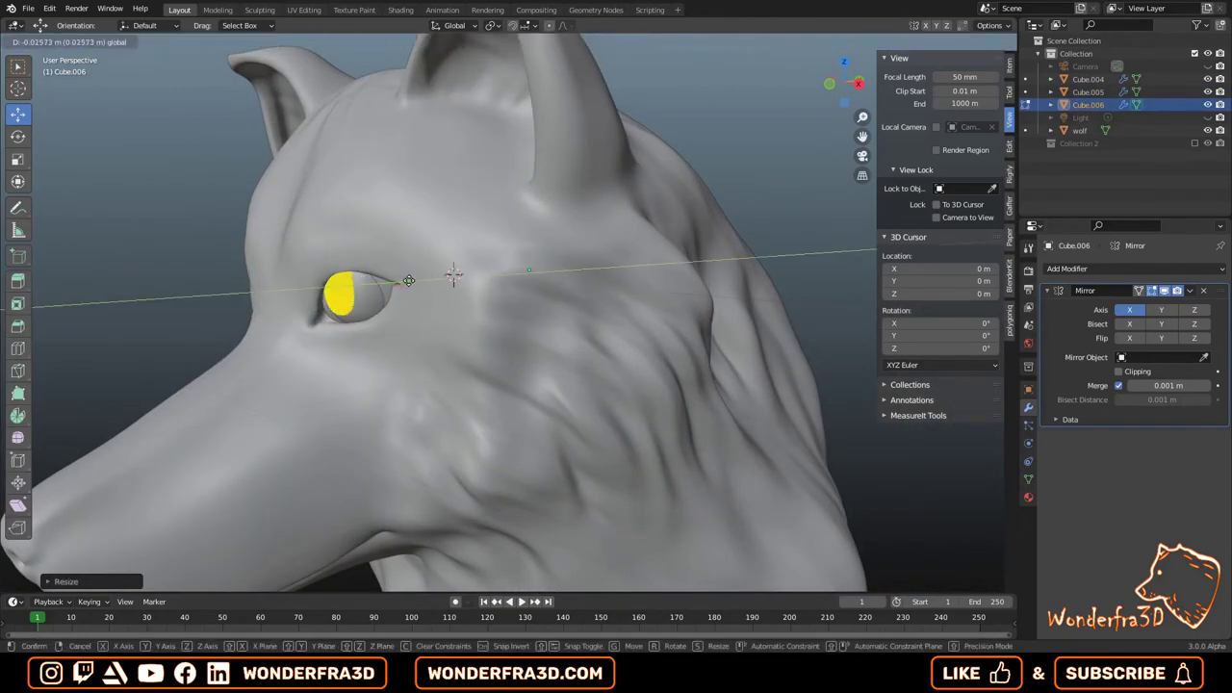
{"action": "left_click", "coordinate": [409, 280]}
{"action": "middle_click_drag", "start_coordinate": [408, 280], "coordinate": [523, 264]}
{"action": "left_click", "coordinate": [396, 247]}
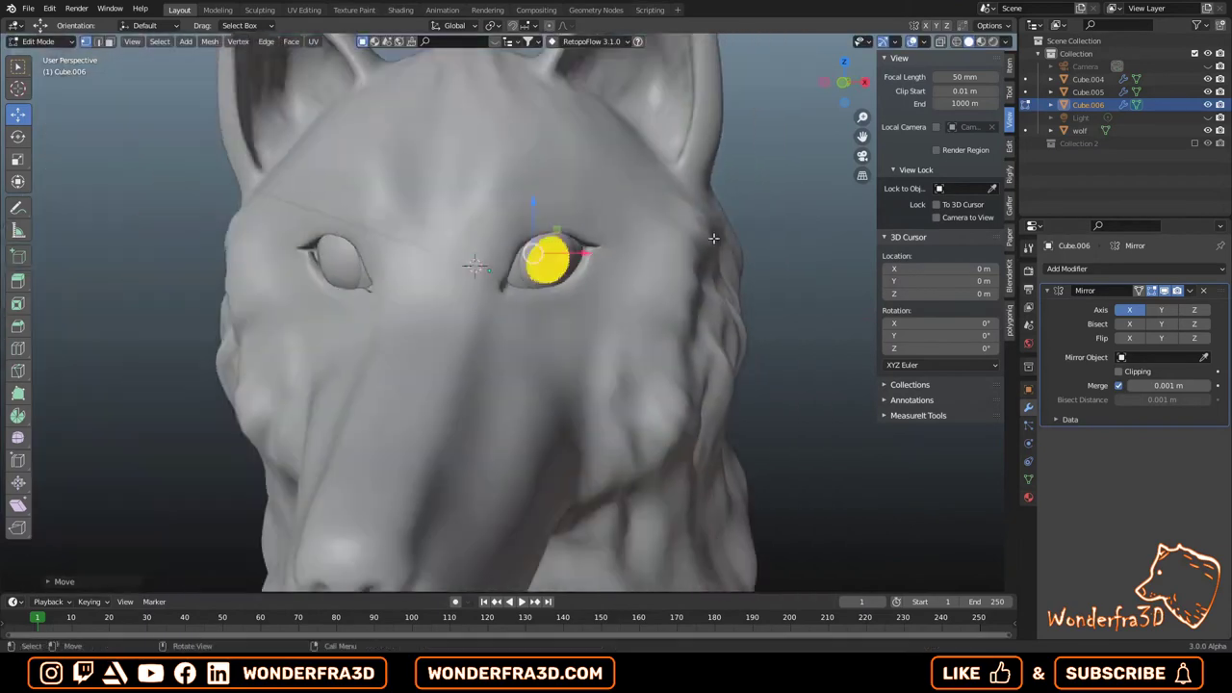
Nudge and scale Cube.006 into the socket, then make the wolf head active.
{"action": "mouse_move", "coordinate": [395, 247]}
{"action": "middle_mouse_down"}
{"action": "mouse_move", "coordinate": [483, 266]}
{"action": "mouse_move", "coordinate": [635, 257]}
{"action": "middle_mouse_up"}
{"action": "key", "text": "g"}
{"action": "left_click", "coordinate": [685, 261]}
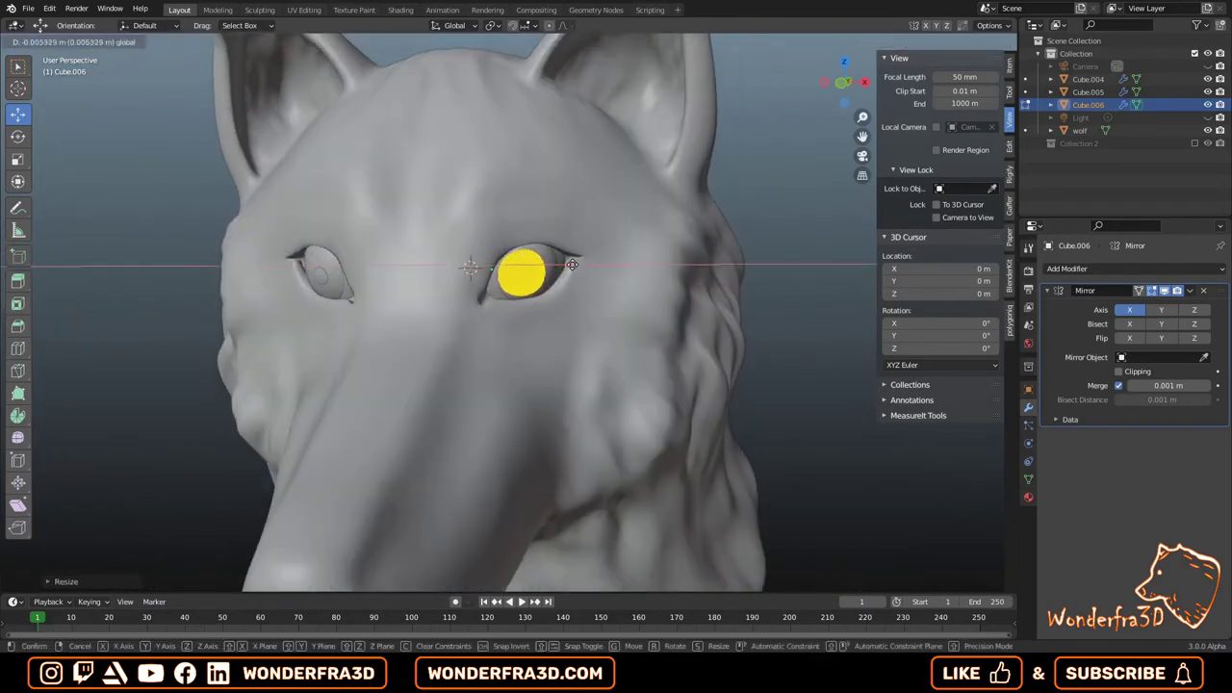
{"action": "key", "text": "Tab"}
{"action": "scroll", "coordinate": [714, 240], "scroll_direction": "down", "scroll_amount": 4}
{"action": "middle_click_drag", "start_coordinate": [713, 240], "coordinate": [554, 315]}
{"action": "left_click", "coordinate": [553, 315]}
In the Sculpting workspace, paint the head, neck and mane dark reddish-brown with the Paint brush.
{"action": "left_click", "coordinate": [259, 10]}
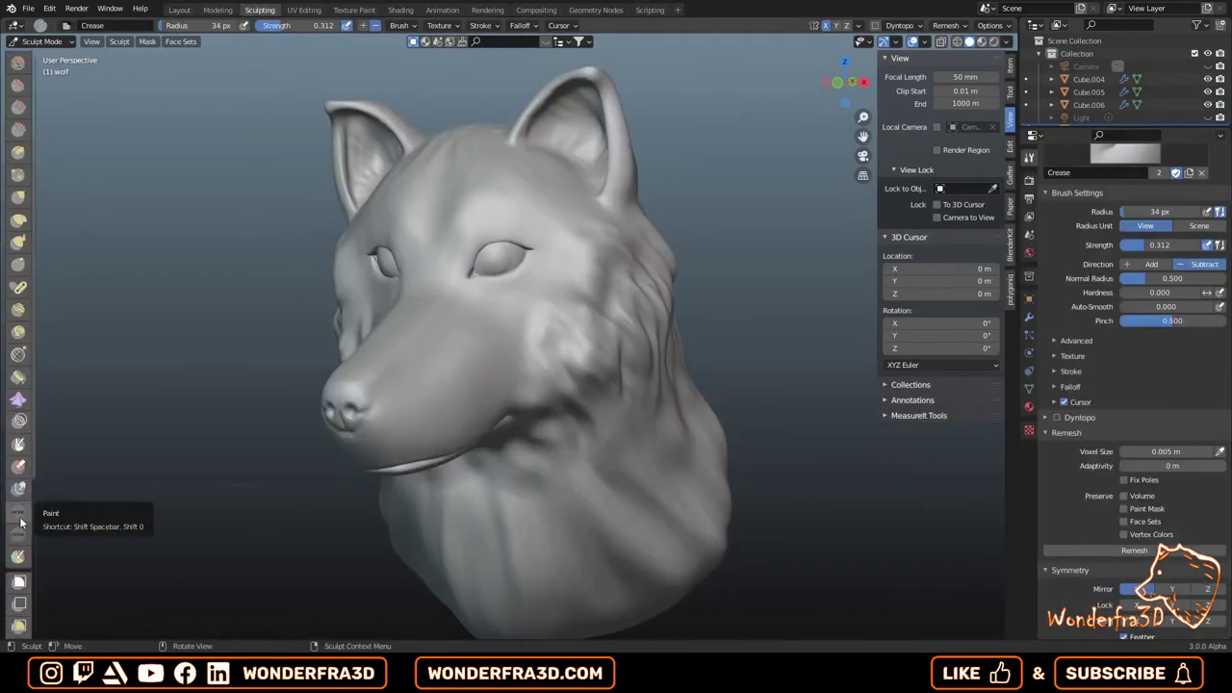
{"action": "left_click", "coordinate": [18, 511]}
{"action": "left_click", "coordinate": [1107, 216]}
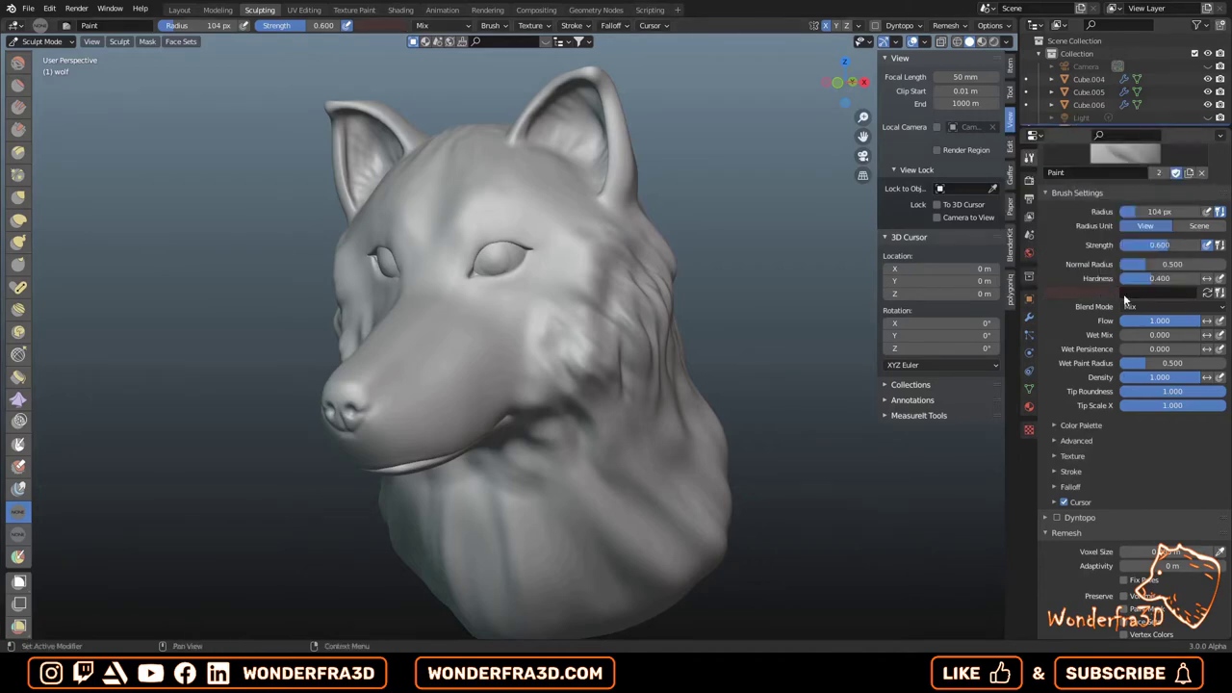
{"action": "mouse_move", "coordinate": [784, 145]}
{"action": "left_mouse_down"}
{"action": "mouse_move", "coordinate": [665, 352]}
{"action": "mouse_move", "coordinate": [577, 316]}
{"action": "left_mouse_up"}
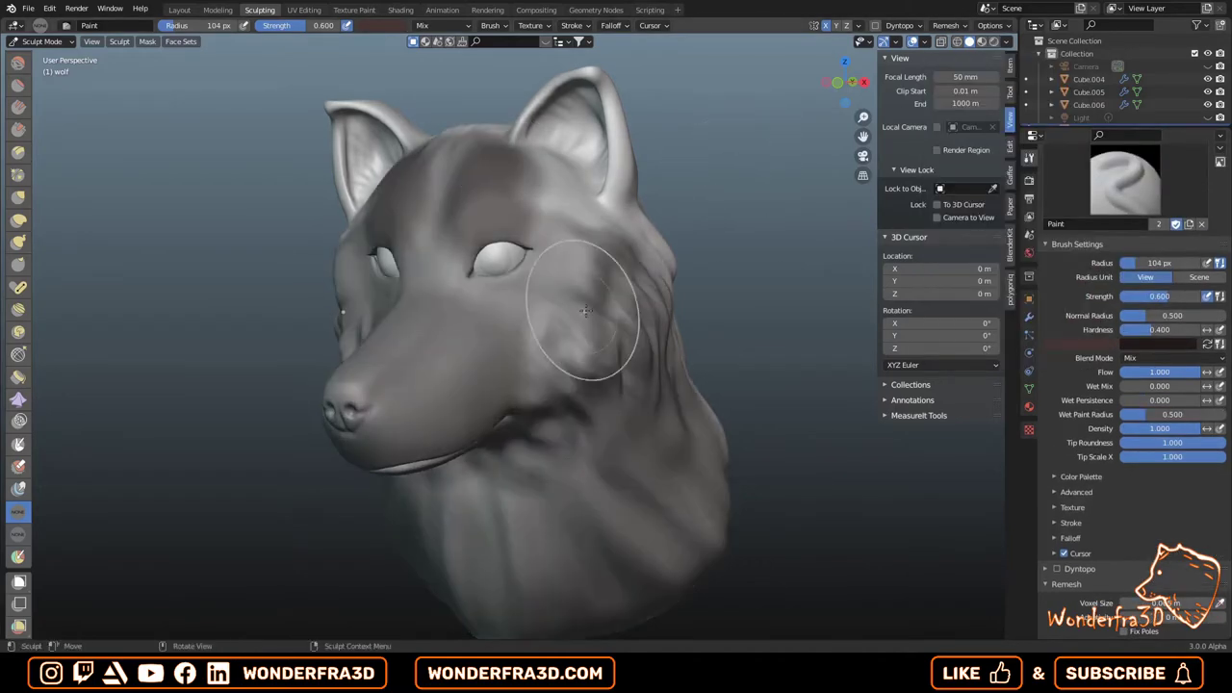
{"action": "middle_click_drag", "start_coordinate": [578, 316], "coordinate": [289, 318]}
{"action": "mouse_move", "coordinate": [289, 317]}
{"action": "left_mouse_down"}
{"action": "mouse_move", "coordinate": [184, 313]}
{"action": "mouse_move", "coordinate": [577, 385]}
{"action": "left_mouse_up"}
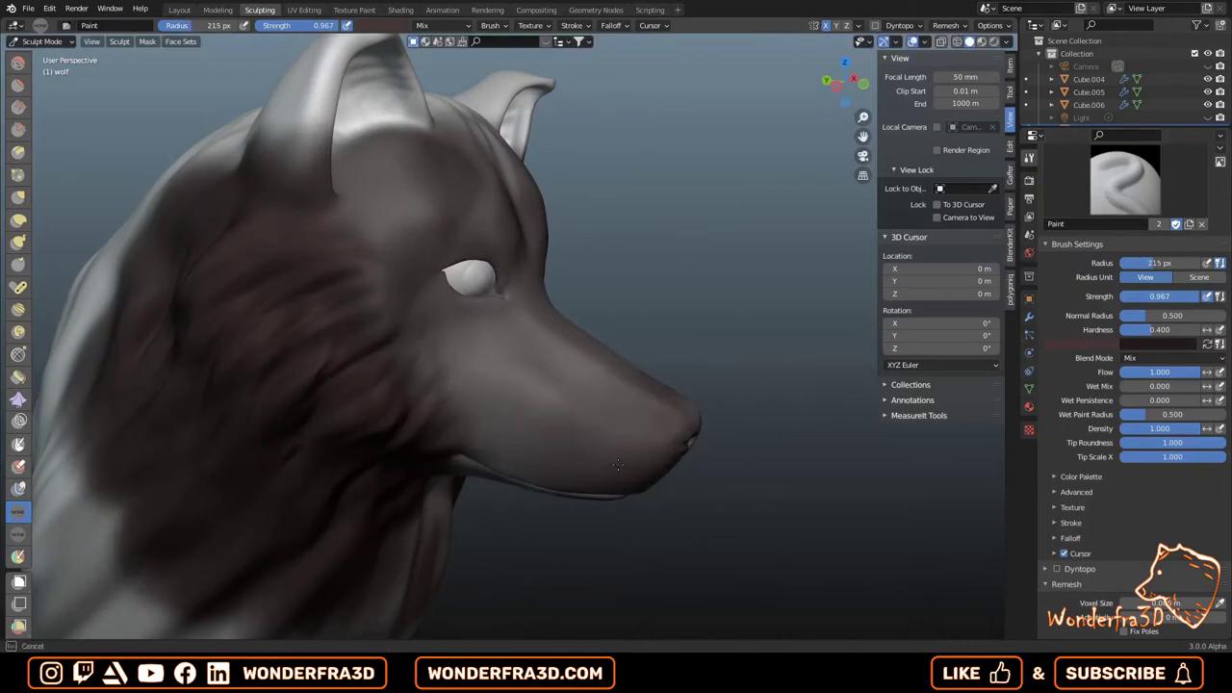
Enlarge the brush radius and cover the back of the head, jaw and neck in brown.
{"action": "key", "text": "f"}
{"action": "left_click", "coordinate": [636, 328]}
{"action": "mouse_move", "coordinate": [636, 328]}
{"action": "middle_mouse_down"}
{"action": "mouse_move", "coordinate": [539, 347]}
{"action": "mouse_move", "coordinate": [500, 372]}
{"action": "mouse_move", "coordinate": [546, 616]}
{"action": "mouse_move", "coordinate": [633, 221]}
{"action": "mouse_move", "coordinate": [437, 545]}
{"action": "mouse_move", "coordinate": [542, 417]}
{"action": "middle_mouse_up"}
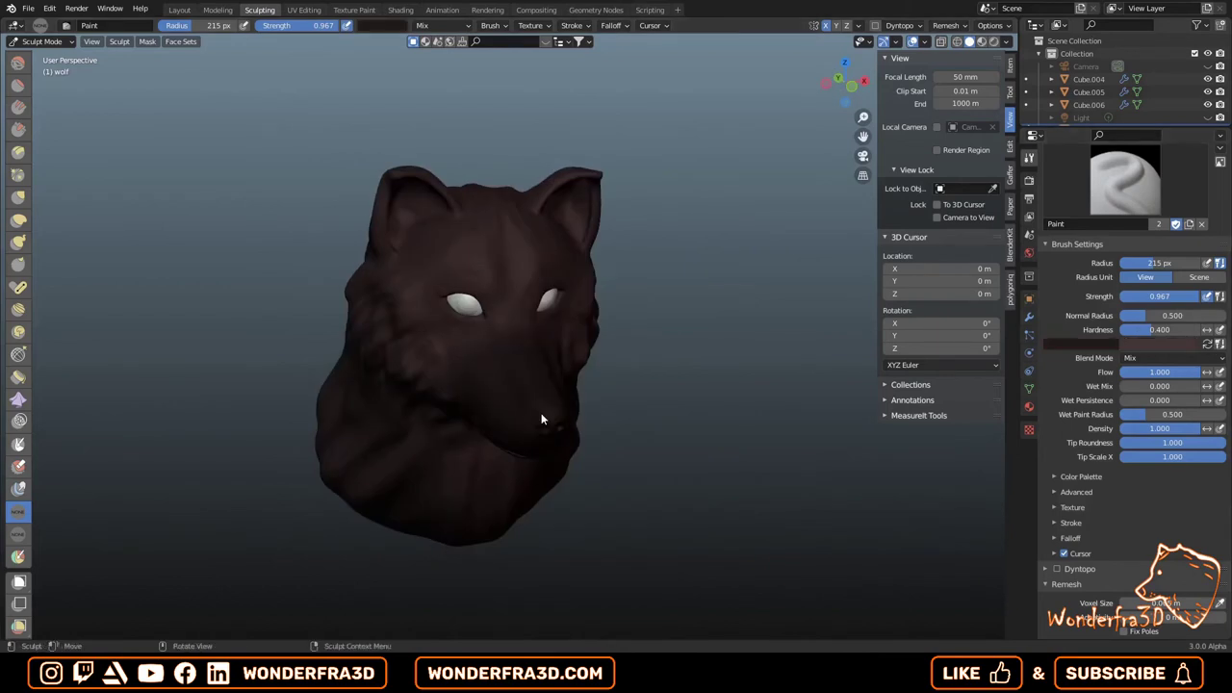
{"action": "scroll", "coordinate": [542, 418], "scroll_direction": "up", "scroll_amount": 5}
{"action": "scroll", "coordinate": [248, 353], "scroll_direction": "up", "scroll_amount": 3}
{"action": "key", "text": "f"}
{"action": "middle_click_drag", "start_coordinate": [224, 403], "coordinate": [399, 411]}
{"action": "mouse_move", "coordinate": [109, 532]}
{"action": "middle_mouse_down"}
{"action": "mouse_move", "coordinate": [413, 427]}
{"action": "mouse_move", "coordinate": [671, 201]}
{"action": "mouse_move", "coordinate": [709, 242]}
{"action": "mouse_move", "coordinate": [603, 313]}
{"action": "mouse_move", "coordinate": [720, 260]}
{"action": "mouse_move", "coordinate": [654, 473]}
{"action": "mouse_move", "coordinate": [802, 302]}
{"action": "mouse_move", "coordinate": [405, 327]}
{"action": "middle_mouse_up"}
{"action": "scroll", "coordinate": [404, 327], "scroll_direction": "down", "scroll_amount": 5}
{"action": "scroll", "coordinate": [353, 338], "scroll_direction": "up", "scroll_amount": 5}
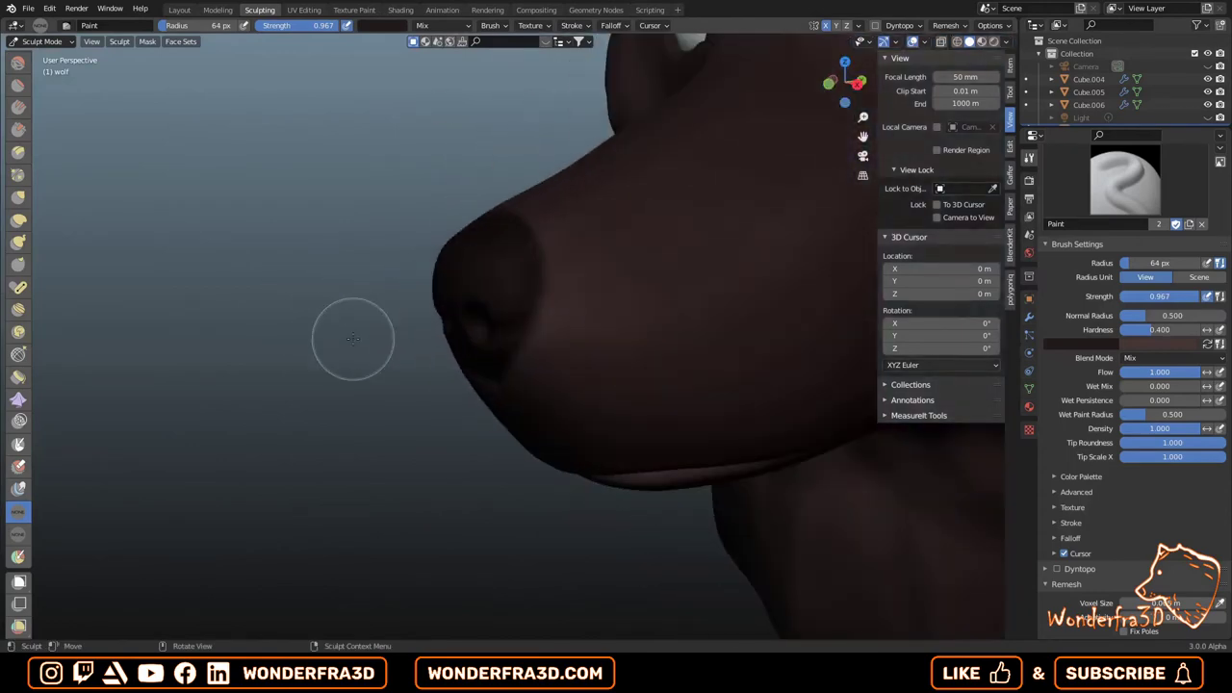
Shrink the brush, paint the nose a darker tone, and save the file.
{"action": "key", "text": "f"}
{"action": "mouse_move", "coordinate": [499, 352]}
{"action": "middle_mouse_down"}
{"action": "mouse_move", "coordinate": [627, 221]}
{"action": "mouse_move", "coordinate": [506, 249]}
{"action": "mouse_move", "coordinate": [474, 292]}
{"action": "middle_mouse_up"}
{"action": "scroll", "coordinate": [521, 241], "scroll_direction": "down", "scroll_amount": 3}
{"action": "scroll", "coordinate": [473, 292], "scroll_direction": "up", "scroll_amount": 3}
{"action": "scroll", "coordinate": [474, 292], "scroll_direction": "down", "scroll_amount": 5}
{"action": "scroll", "coordinate": [371, 421], "scroll_direction": "up", "scroll_amount": 5}
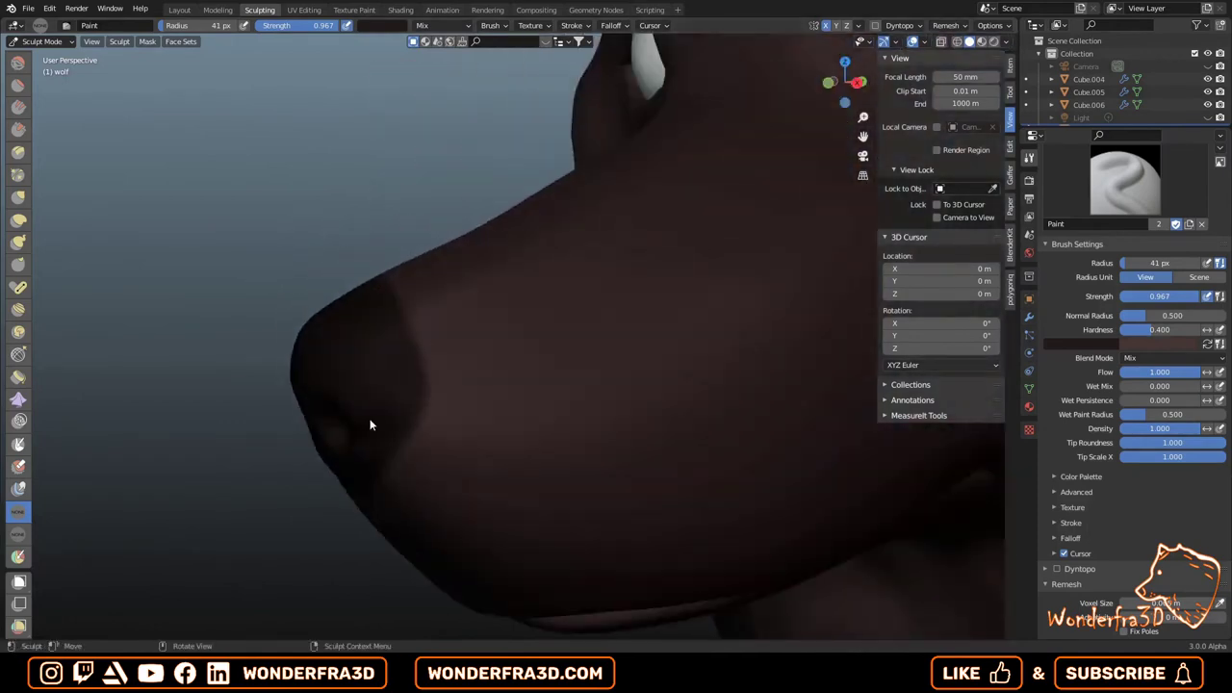
{"action": "scroll", "coordinate": [220, 257], "scroll_direction": "down", "scroll_amount": 5}
{"action": "key", "text": "ctrl+s"}
{"action": "mouse_move", "coordinate": [220, 256]}
{"action": "middle_mouse_down"}
{"action": "mouse_move", "coordinate": [574, 392]}
{"action": "mouse_move", "coordinate": [600, 278]}
{"action": "middle_mouse_up"}
Orbit and zoom around the wolf's inner ears and muzzle, ending on the backs of the ears.
{"action": "scroll", "coordinate": [600, 278], "scroll_direction": "up", "scroll_amount": 3}
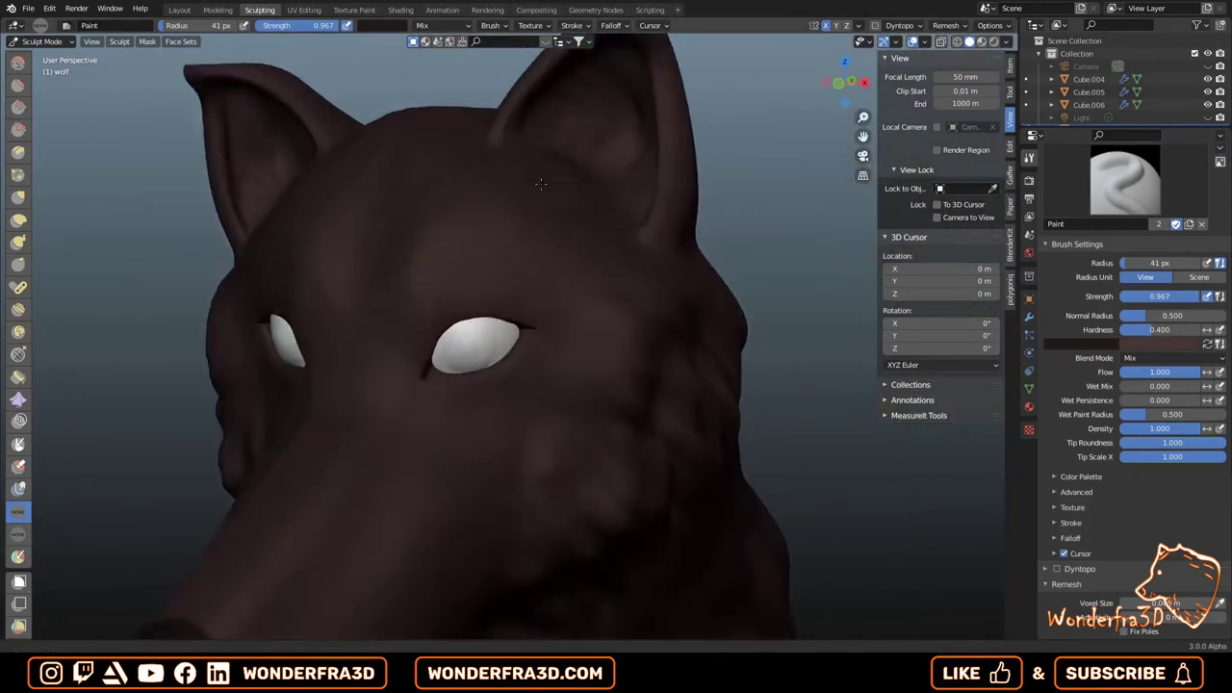
{"action": "scroll", "coordinate": [600, 278], "scroll_direction": "up", "scroll_amount": 2}
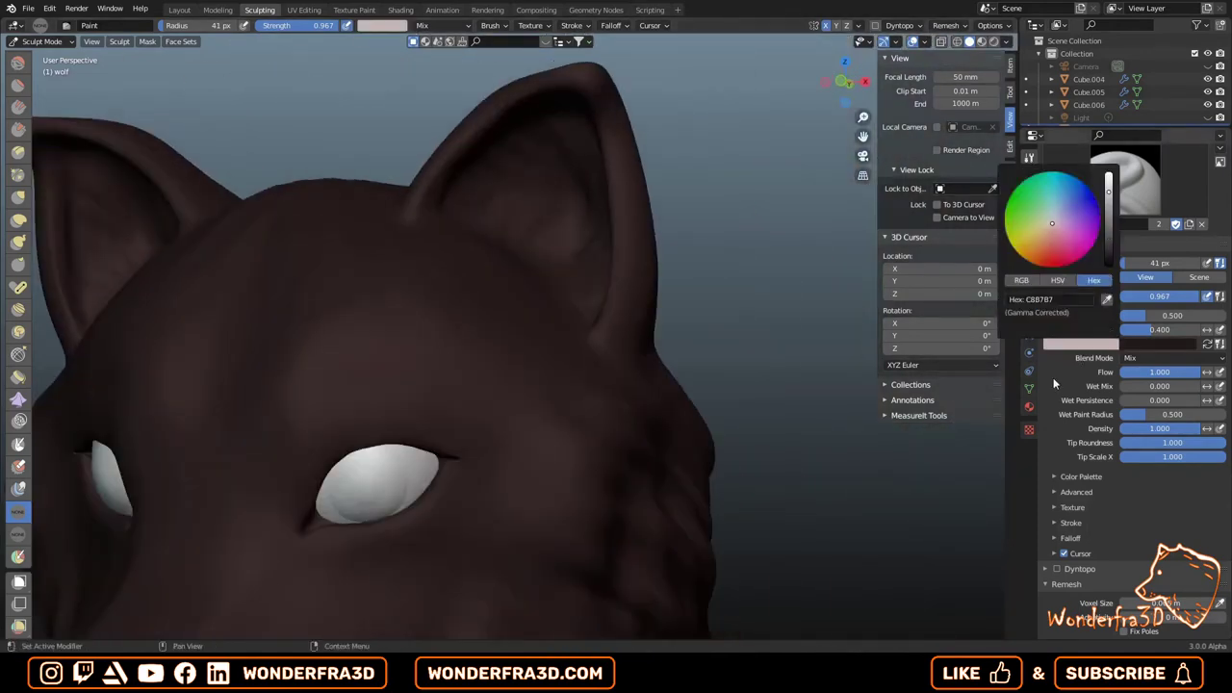
{"action": "scroll", "coordinate": [398, 223], "scroll_direction": "up", "scroll_amount": 2}
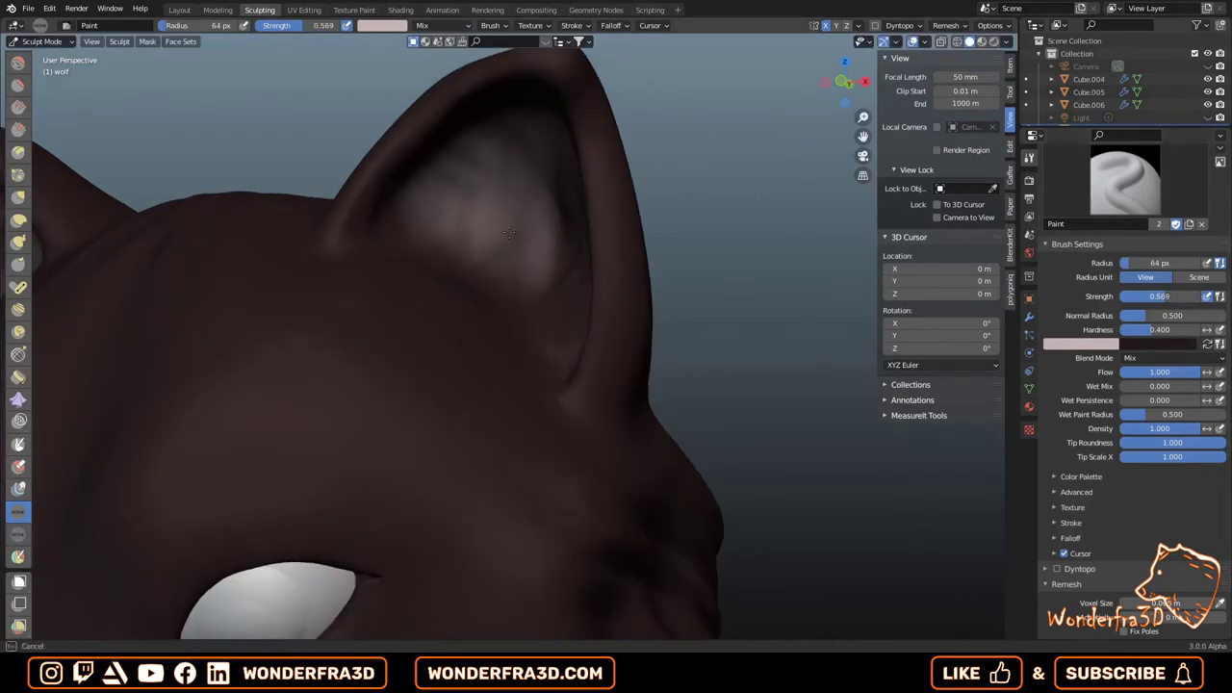
{"action": "mouse_move", "coordinate": [509, 233]}
{"action": "middle_mouse_down"}
{"action": "mouse_move", "coordinate": [453, 234]}
{"action": "mouse_move", "coordinate": [540, 188]}
{"action": "mouse_move", "coordinate": [394, 330]}
{"action": "mouse_move", "coordinate": [446, 304]}
{"action": "middle_mouse_up"}
{"action": "scroll", "coordinate": [565, 432], "scroll_direction": "up", "scroll_amount": 2}
{"action": "scroll", "coordinate": [597, 356], "scroll_direction": "down", "scroll_amount": 3}
{"action": "scroll", "coordinate": [402, 358], "scroll_direction": "down", "scroll_amount": 2}
{"action": "scroll", "coordinate": [401, 357], "scroll_direction": "up", "scroll_amount": 4}
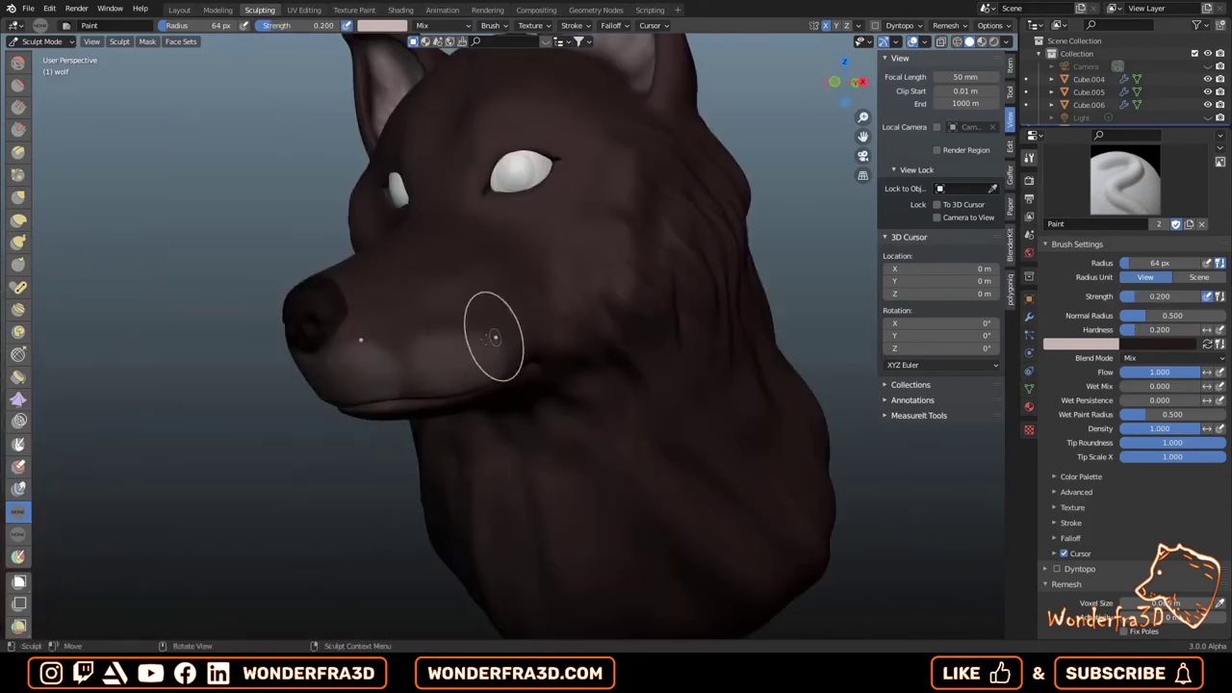
{"action": "scroll", "coordinate": [322, 390], "scroll_direction": "down", "scroll_amount": 4}
{"action": "middle_click_drag", "start_coordinate": [323, 390], "coordinate": [514, 294]}
{"action": "scroll", "coordinate": [515, 295], "scroll_direction": "up", "scroll_amount": 2}
{"action": "scroll", "coordinate": [514, 295], "scroll_direction": "up", "scroll_amount": 2}
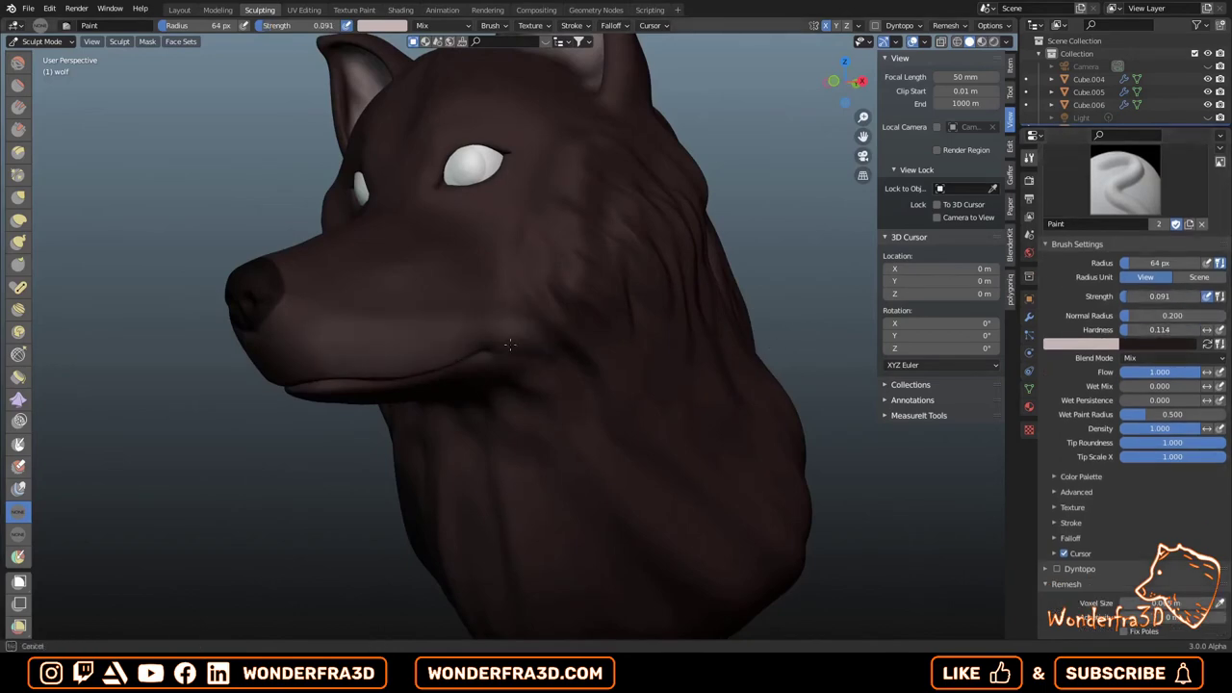
{"action": "mouse_move", "coordinate": [316, 331]}
{"action": "middle_mouse_down"}
{"action": "mouse_move", "coordinate": [378, 361]}
{"action": "mouse_move", "coordinate": [570, 399]}
{"action": "mouse_move", "coordinate": [468, 179]}
{"action": "mouse_move", "coordinate": [517, 96]}
{"action": "mouse_move", "coordinate": [473, 385]}
{"action": "mouse_move", "coordinate": [586, 481]}
{"action": "mouse_move", "coordinate": [498, 285]}
{"action": "mouse_move", "coordinate": [597, 299]}
{"action": "mouse_move", "coordinate": [578, 462]}
{"action": "mouse_move", "coordinate": [399, 179]}
{"action": "mouse_move", "coordinate": [707, 385]}
{"action": "mouse_move", "coordinate": [371, 276]}
{"action": "mouse_move", "coordinate": [530, 209]}
{"action": "mouse_move", "coordinate": [478, 435]}
{"action": "middle_mouse_up"}
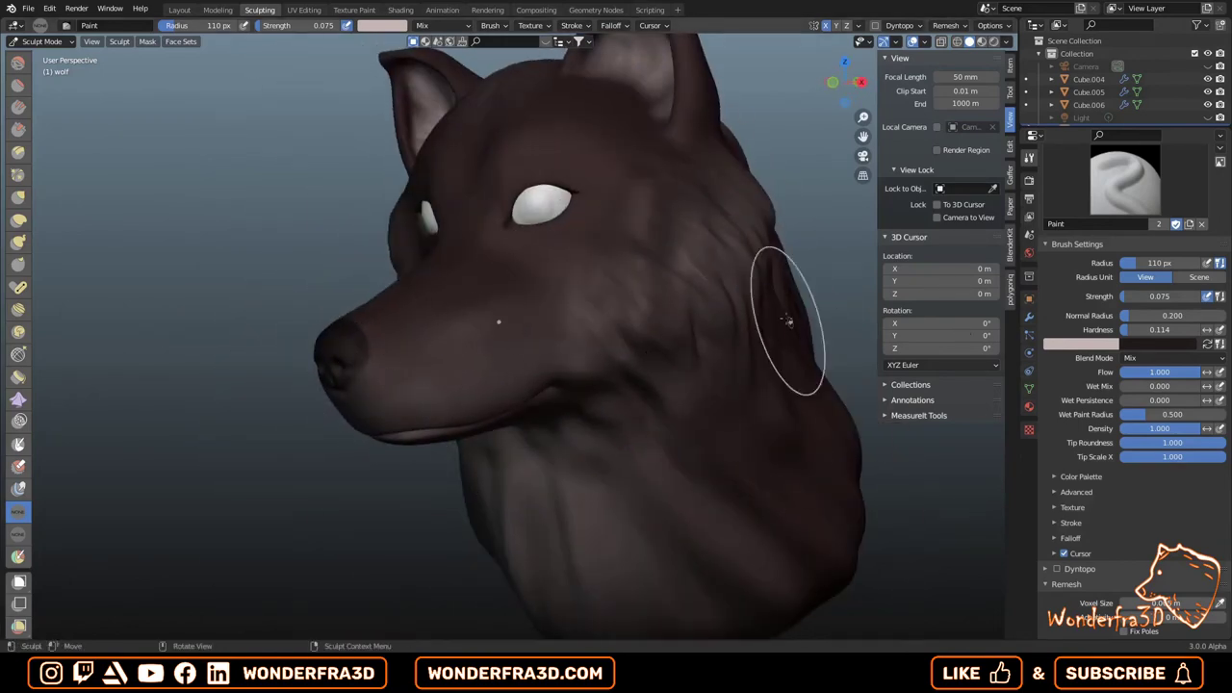
{"action": "mouse_move", "coordinate": [787, 320]}
{"action": "middle_mouse_down"}
{"action": "mouse_move", "coordinate": [445, 310]}
{"action": "mouse_move", "coordinate": [497, 247]}
{"action": "mouse_move", "coordinate": [462, 314]}
{"action": "mouse_move", "coordinate": [566, 438]}
{"action": "mouse_move", "coordinate": [611, 385]}
{"action": "mouse_move", "coordinate": [487, 201]}
{"action": "mouse_move", "coordinate": [591, 261]}
{"action": "mouse_move", "coordinate": [145, 334]}
{"action": "middle_mouse_up"}
Save the file and bring the nose tip and lip line into close view.
{"action": "scroll", "coordinate": [487, 202], "scroll_direction": "down", "scroll_amount": 5}
{"action": "key", "text": "ctrl+s"}
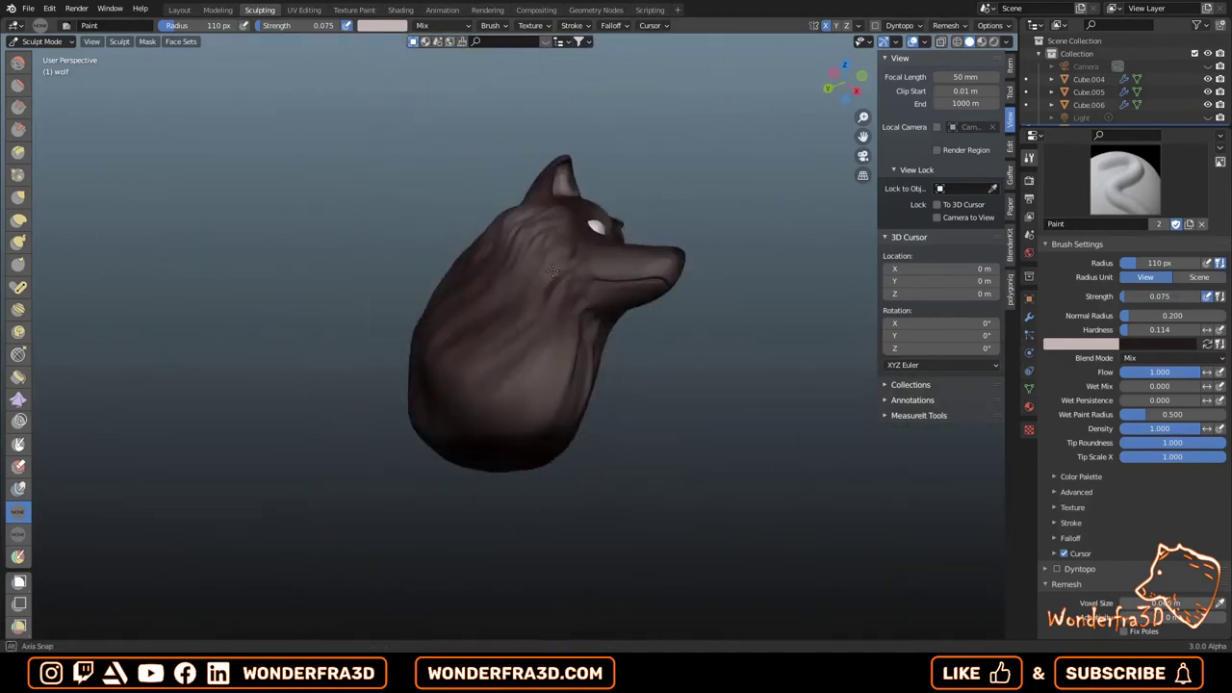
{"action": "middle_click_drag", "start_coordinate": [552, 271], "coordinate": [462, 279]}
{"action": "scroll", "coordinate": [462, 279], "scroll_direction": "up", "scroll_amount": 5}
{"action": "scroll", "coordinate": [478, 271], "scroll_direction": "up", "scroll_amount": 3}
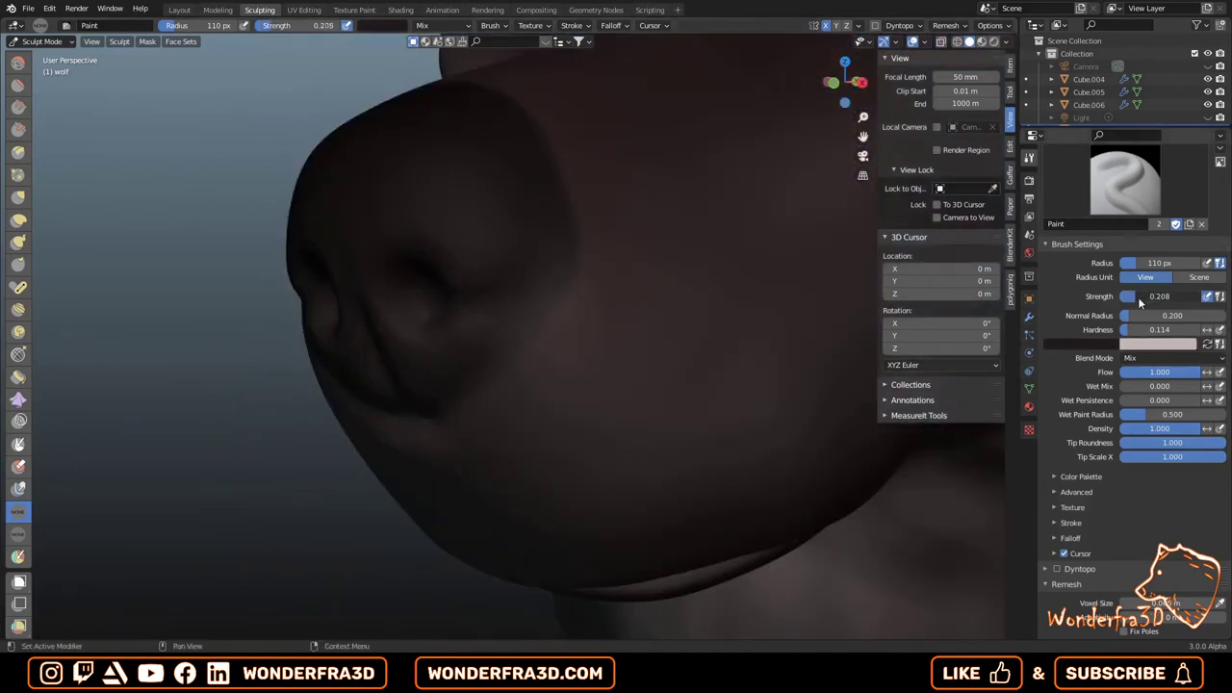
{"action": "scroll", "coordinate": [449, 234], "scroll_direction": "down", "scroll_amount": 3}
{"action": "scroll", "coordinate": [325, 279], "scroll_direction": "down", "scroll_amount": 3}
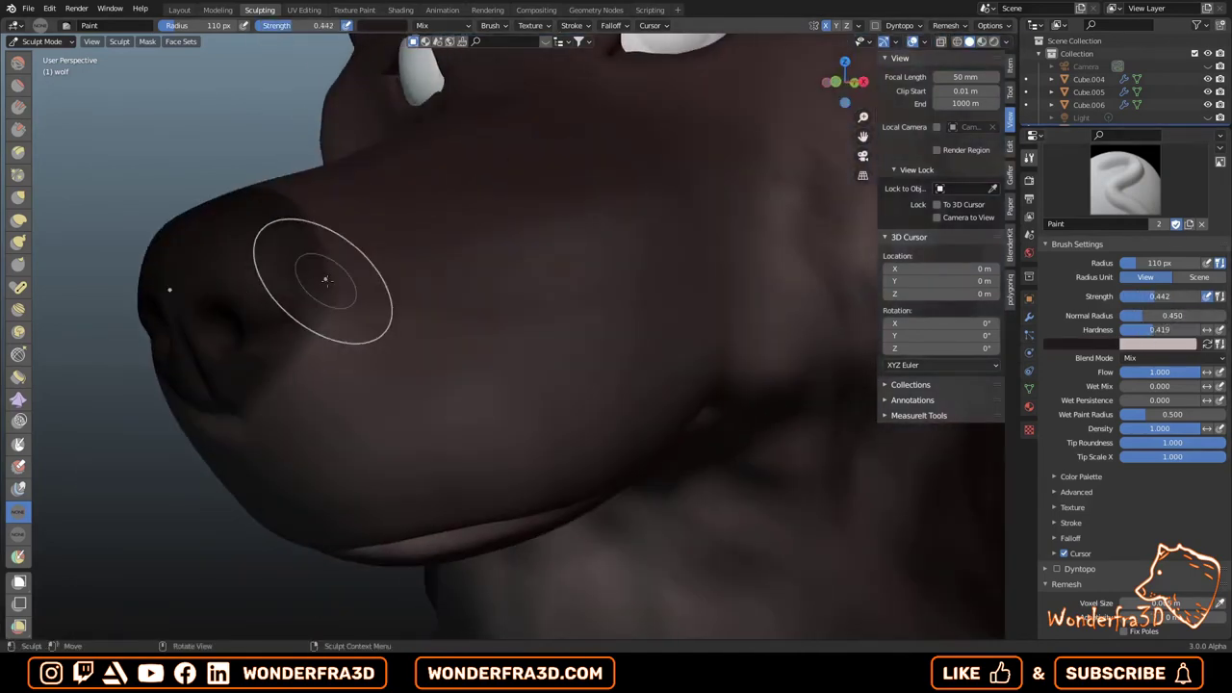
{"action": "middle_click_drag", "start_coordinate": [306, 304], "coordinate": [206, 289]}
{"action": "scroll", "coordinate": [206, 288], "scroll_direction": "down", "scroll_amount": 3}
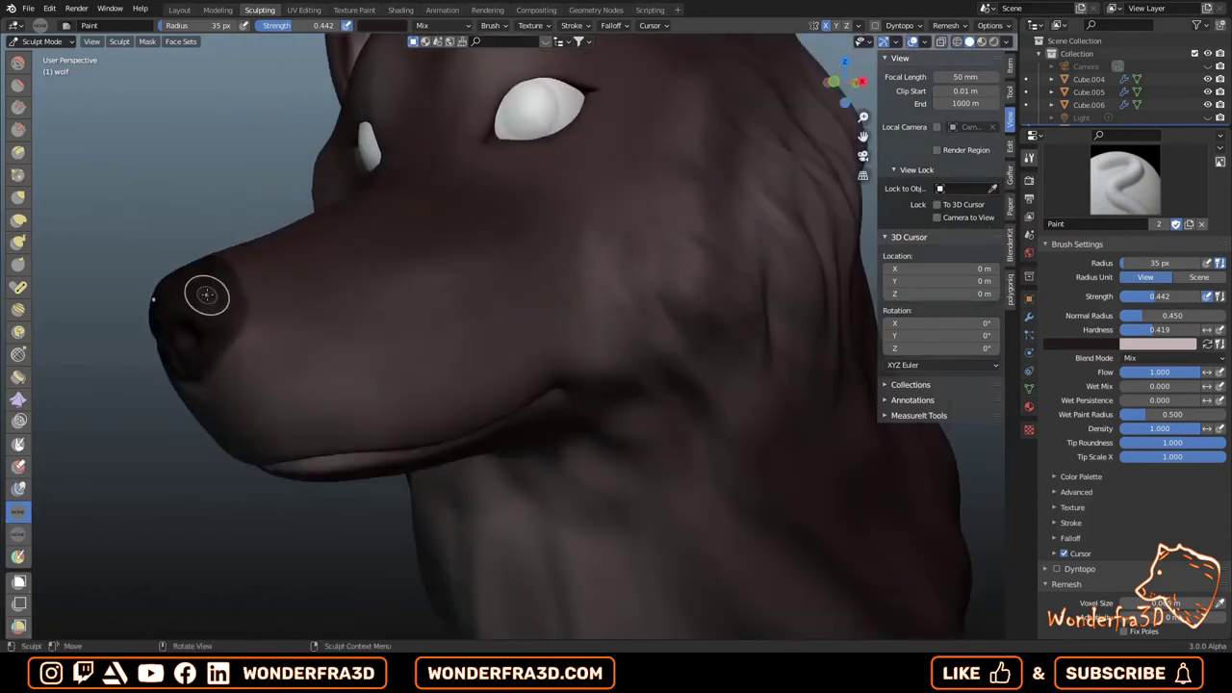
{"action": "scroll", "coordinate": [206, 289], "scroll_direction": "up", "scroll_amount": 4}
{"action": "scroll", "coordinate": [232, 305], "scroll_direction": "down", "scroll_amount": 5}
{"action": "mouse_move", "coordinate": [289, 270]}
{"action": "middle_mouse_down"}
{"action": "mouse_move", "coordinate": [478, 200]}
{"action": "mouse_move", "coordinate": [603, 249]}
{"action": "middle_mouse_up"}
{"action": "scroll", "coordinate": [295, 189], "scroll_direction": "up", "scroll_amount": 5}
{"action": "mouse_move", "coordinate": [637, 163]}
{"action": "middle_mouse_down"}
{"action": "mouse_move", "coordinate": [242, 372]}
{"action": "mouse_move", "coordinate": [649, 337]}
{"action": "middle_mouse_up"}
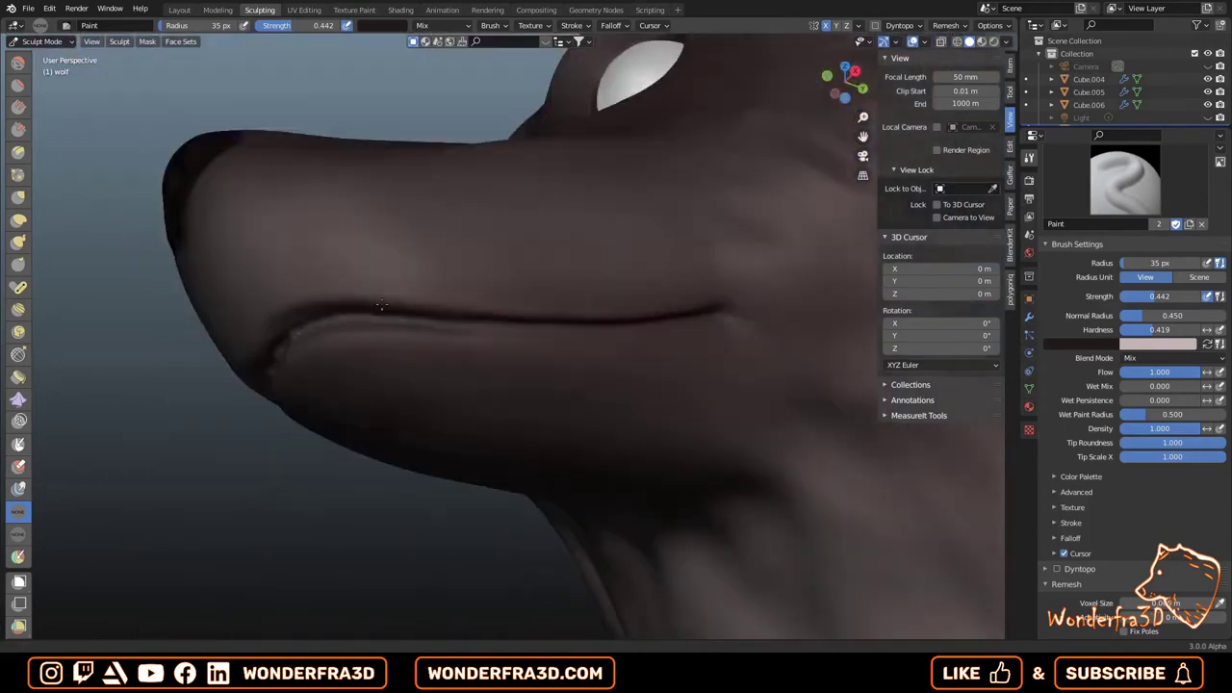
{"action": "scroll", "coordinate": [650, 337], "scroll_direction": "up", "scroll_amount": 4}
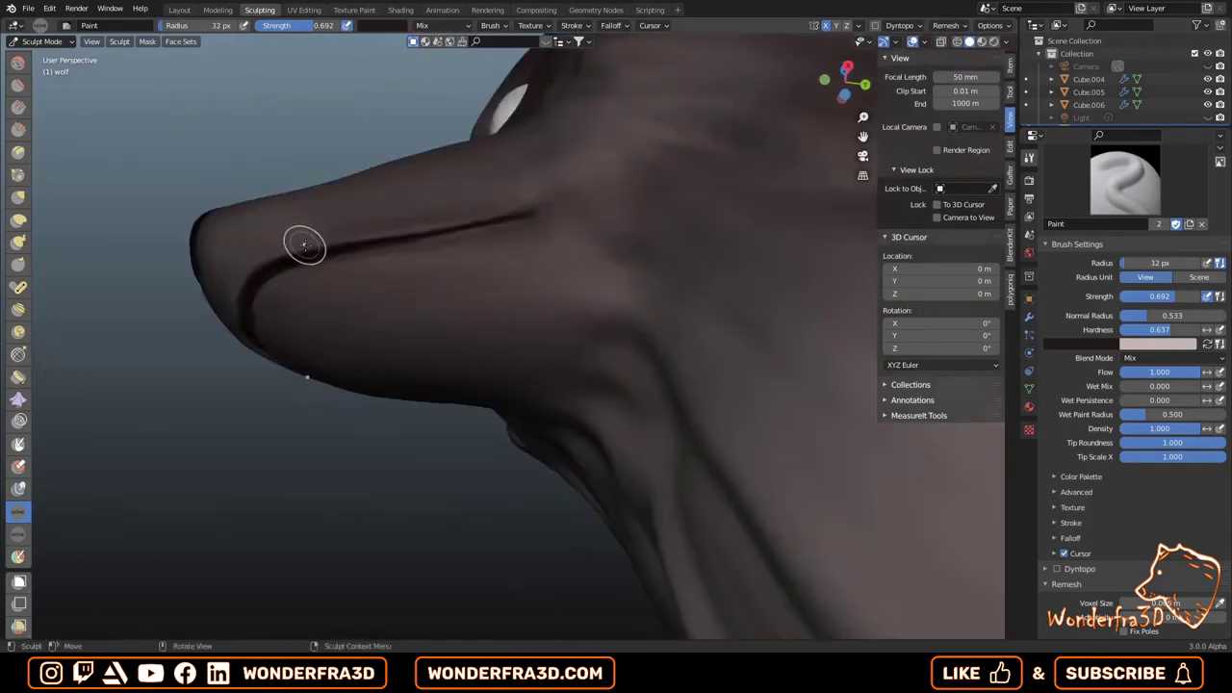
Paint a dark line along the wolf's mouth, checking it from several angles.
{"action": "middle_click_drag", "start_coordinate": [304, 244], "coordinate": [733, 308]}
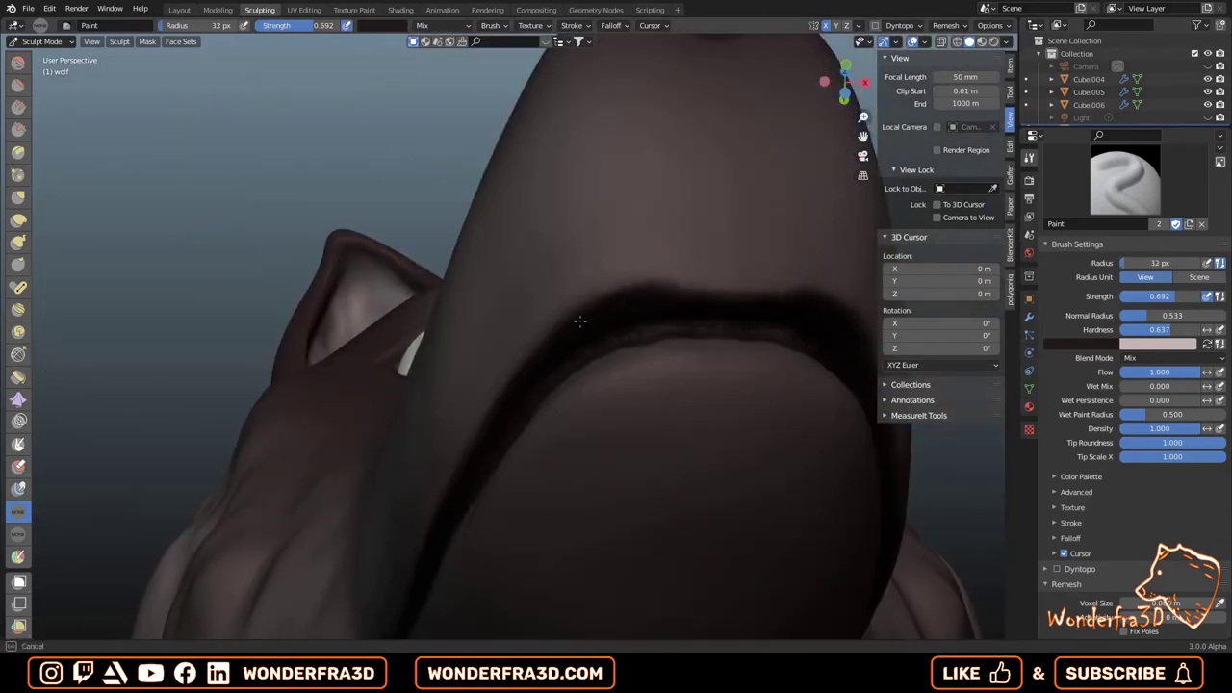
{"action": "middle_click_drag", "start_coordinate": [633, 304], "coordinate": [317, 289]}
{"action": "middle_click_drag", "start_coordinate": [242, 293], "coordinate": [336, 354]}
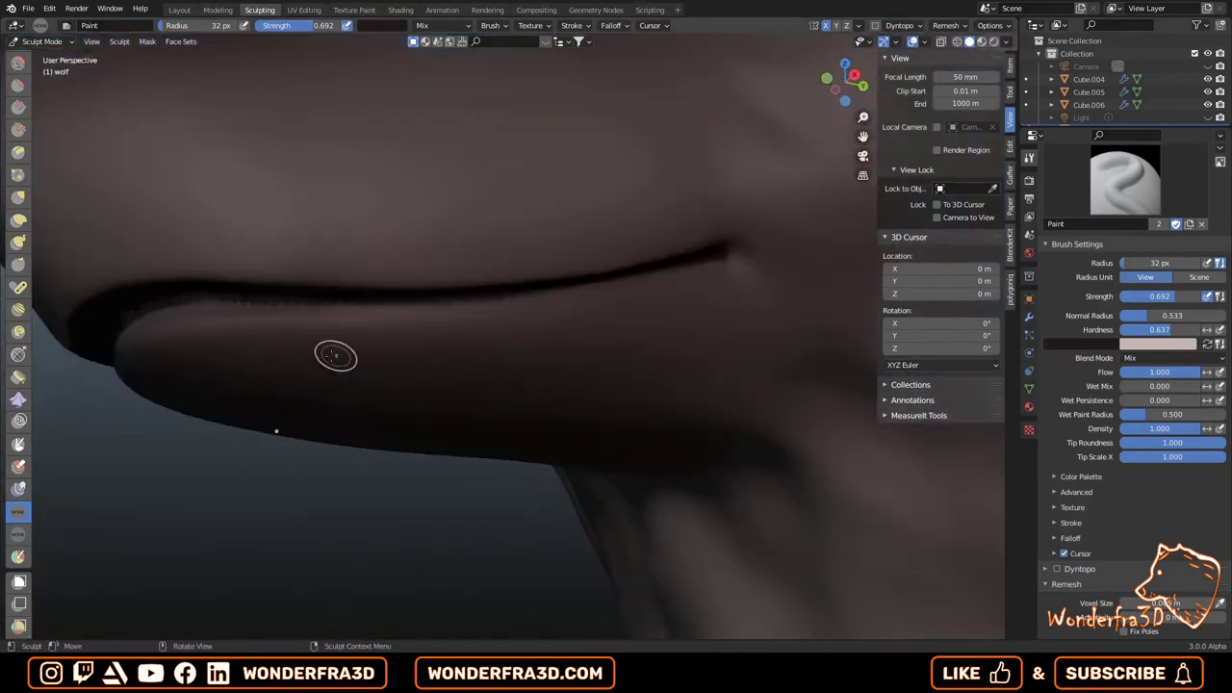
{"action": "mouse_move", "coordinate": [231, 318]}
{"action": "left_mouse_down"}
{"action": "mouse_move", "coordinate": [414, 315]}
{"action": "mouse_move", "coordinate": [820, 267]}
{"action": "left_mouse_up"}
{"action": "middle_click_drag", "start_coordinate": [819, 267], "coordinate": [622, 308]}
{"action": "mouse_move", "coordinate": [725, 227]}
{"action": "left_mouse_down"}
{"action": "mouse_move", "coordinate": [453, 274]}
{"action": "mouse_move", "coordinate": [229, 289]}
{"action": "left_mouse_up"}
{"action": "mouse_move", "coordinate": [129, 275]}
{"action": "middle_mouse_down"}
{"action": "mouse_move", "coordinate": [531, 170]}
{"action": "mouse_move", "coordinate": [376, 229]}
{"action": "middle_mouse_up"}
{"action": "scroll", "coordinate": [531, 170], "scroll_direction": "down", "scroll_amount": 5}
{"action": "scroll", "coordinate": [567, 170], "scroll_direction": "up", "scroll_amount": 6}
{"action": "scroll", "coordinate": [409, 215], "scroll_direction": "down", "scroll_amount": 5}
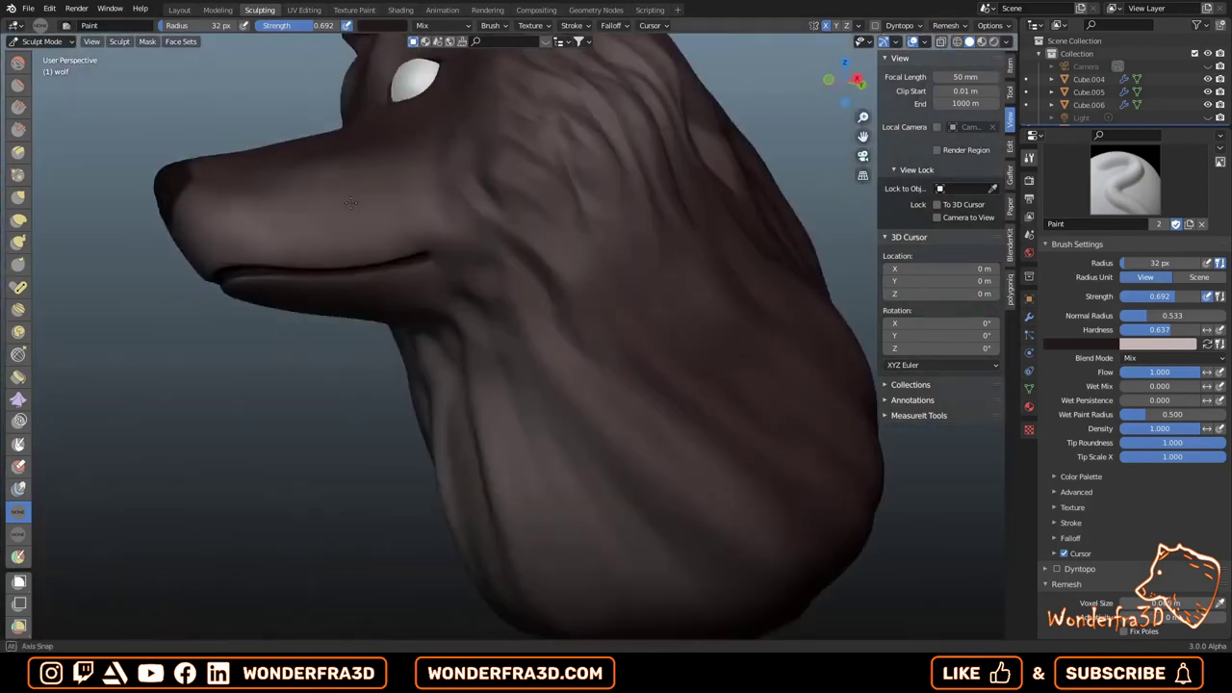
{"action": "scroll", "coordinate": [569, 201], "scroll_direction": "up", "scroll_amount": 6}
{"action": "mouse_move", "coordinate": [569, 201]}
{"action": "middle_mouse_down"}
{"action": "mouse_move", "coordinate": [324, 198]}
{"action": "mouse_move", "coordinate": [512, 140]}
{"action": "mouse_move", "coordinate": [272, 278]}
{"action": "middle_mouse_up"}
{"action": "scroll", "coordinate": [530, 199], "scroll_direction": "down", "scroll_amount": 5}
{"action": "scroll", "coordinate": [289, 198], "scroll_direction": "up", "scroll_amount": 6}
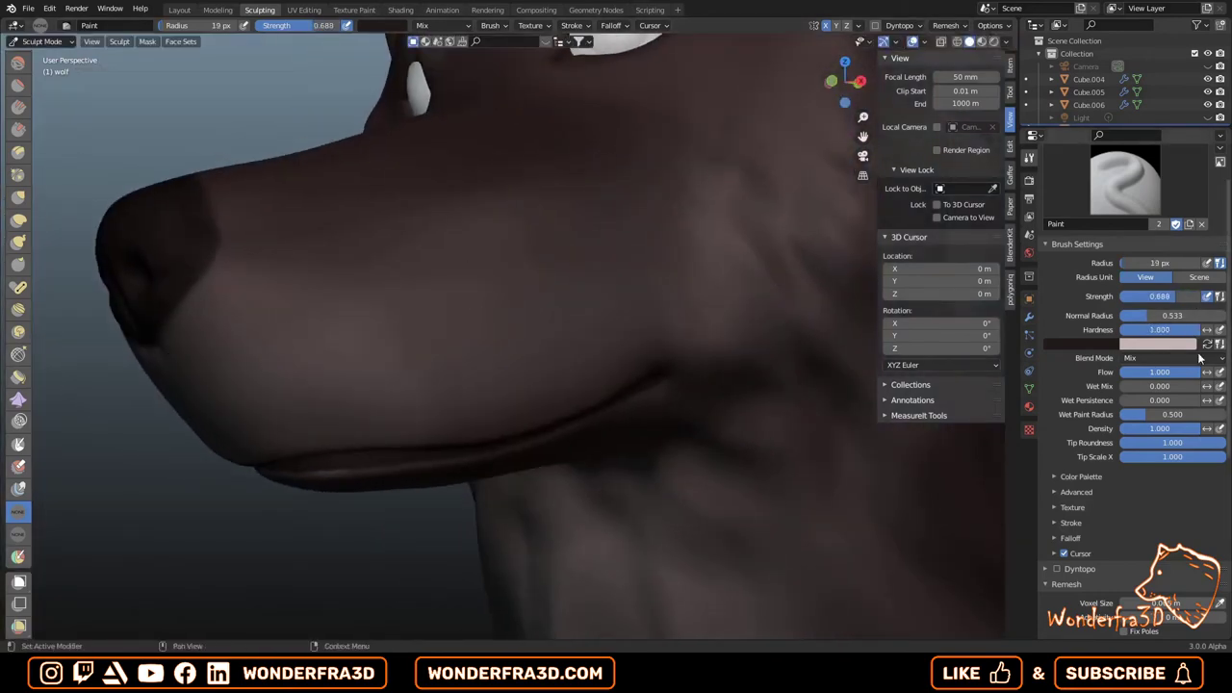
Reduce the brush radius to 8 px and dab small dark whisker dots on the muzzle.
{"action": "key", "text": "f"}
{"action": "left_click", "coordinate": [232, 342]}
{"action": "scroll", "coordinate": [253, 350], "scroll_direction": "down", "scroll_amount": 5}
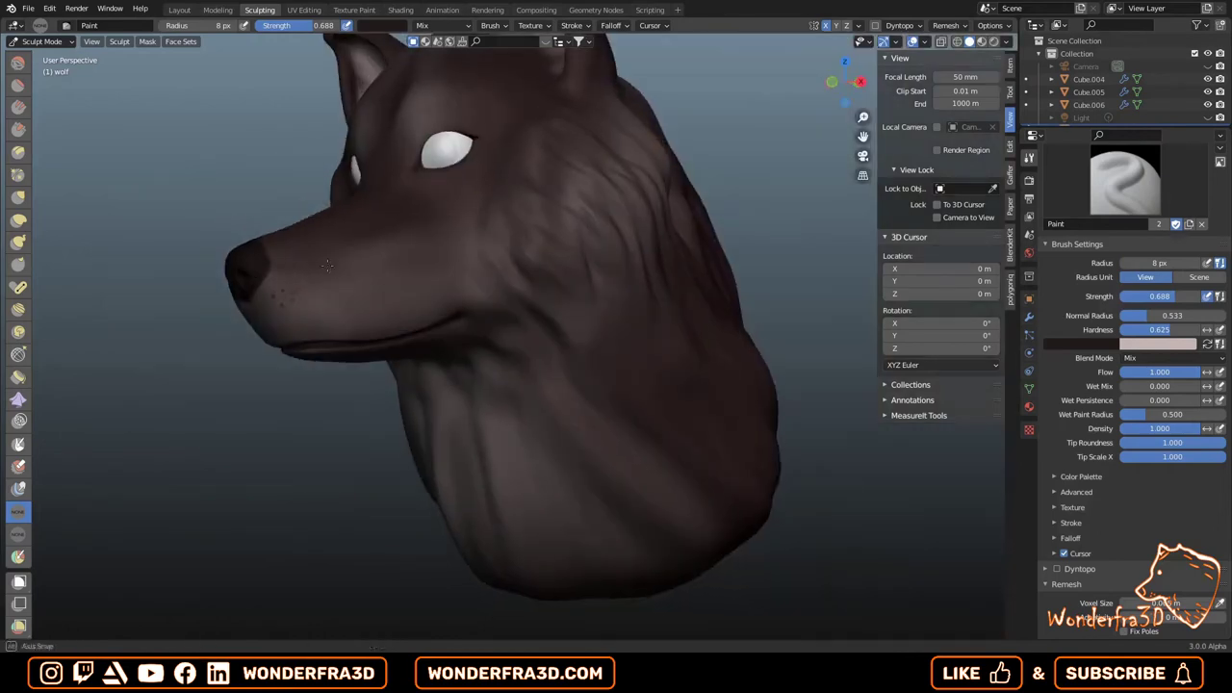
{"action": "scroll", "coordinate": [289, 365], "scroll_direction": "up", "scroll_amount": 2}
{"action": "scroll", "coordinate": [288, 365], "scroll_direction": "up", "scroll_amount": 1}
{"action": "scroll", "coordinate": [380, 444], "scroll_direction": "down", "scroll_amount": 1}
{"action": "scroll", "coordinate": [380, 444], "scroll_direction": "down", "scroll_amount": 1}
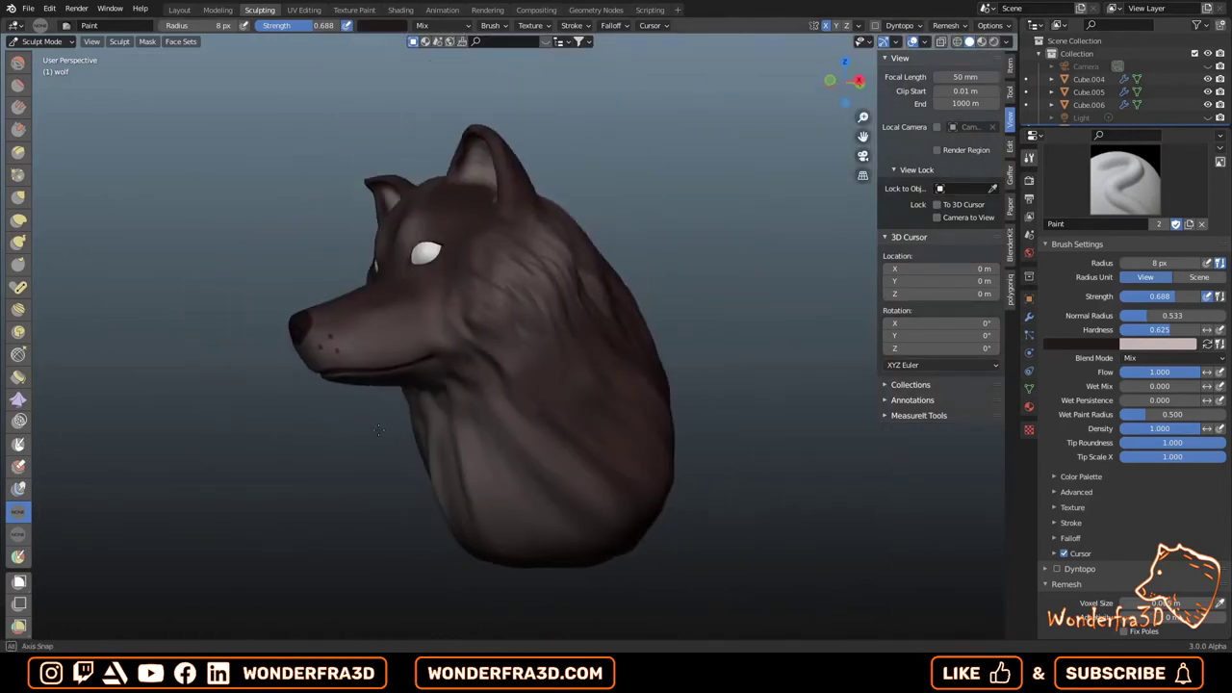
{"action": "scroll", "coordinate": [346, 385], "scroll_direction": "up", "scroll_amount": 1}
{"action": "scroll", "coordinate": [326, 334], "scroll_direction": "up", "scroll_amount": 2}
{"action": "scroll", "coordinate": [344, 318], "scroll_direction": "down", "scroll_amount": 3}
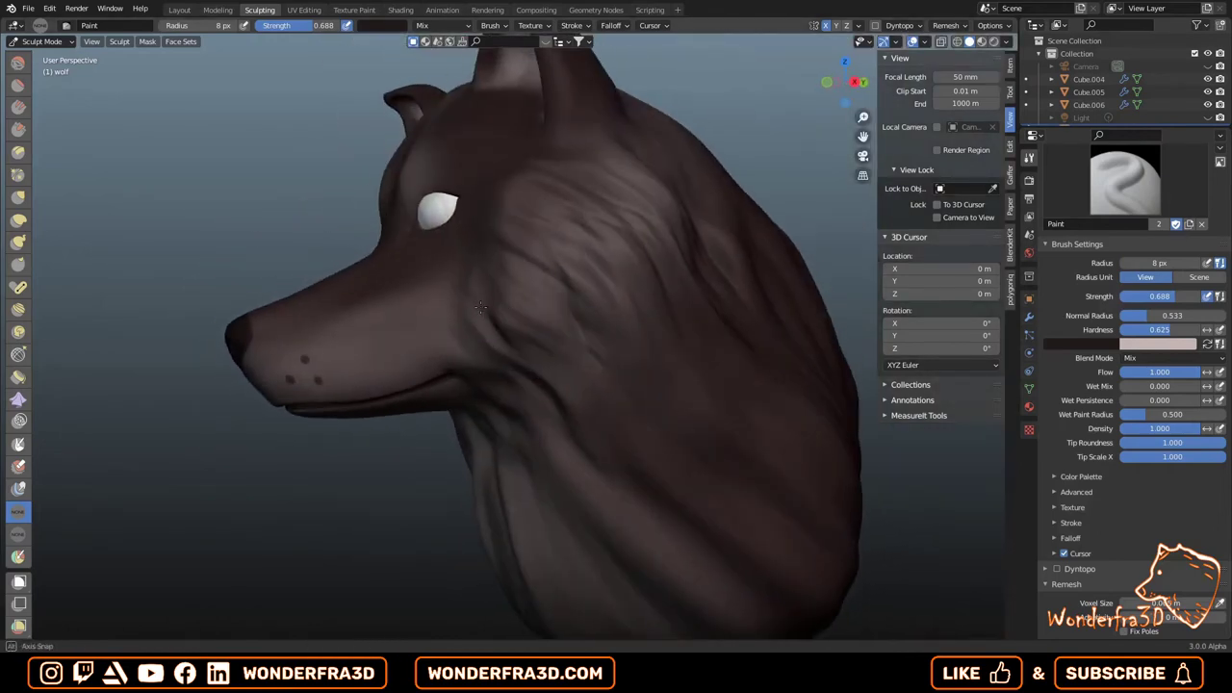
{"action": "scroll", "coordinate": [343, 353], "scroll_direction": "up", "scroll_amount": 2}
{"action": "scroll", "coordinate": [289, 386], "scroll_direction": "down", "scroll_amount": 3}
{"action": "scroll", "coordinate": [366, 404], "scroll_direction": "up", "scroll_amount": 2}
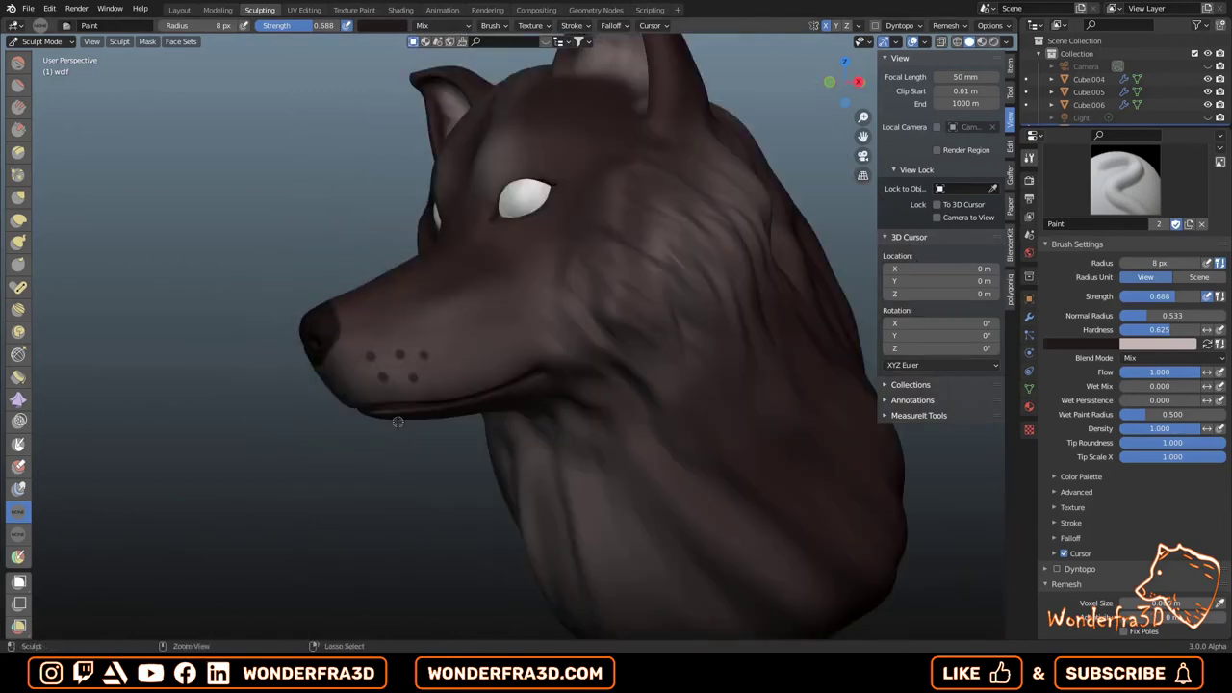
{"action": "scroll", "coordinate": [371, 347], "scroll_direction": "up", "scroll_amount": 1}
Orbit, pan and zoom in on the wolf's eye to frame it level and close.
{"action": "scroll", "coordinate": [409, 358], "scroll_direction": "down", "scroll_amount": 3}
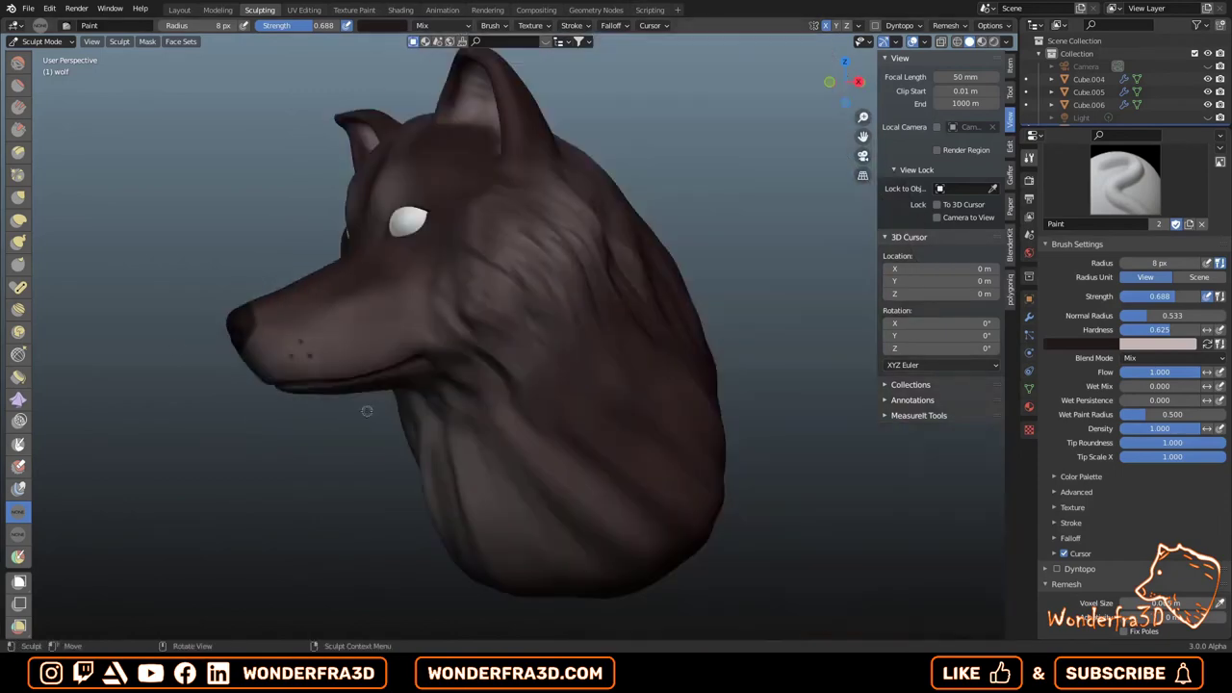
{"action": "scroll", "coordinate": [369, 372], "scroll_direction": "up", "scroll_amount": 4}
{"action": "scroll", "coordinate": [366, 370], "scroll_direction": "down", "scroll_amount": 3}
{"action": "scroll", "coordinate": [202, 337], "scroll_direction": "up", "scroll_amount": 3}
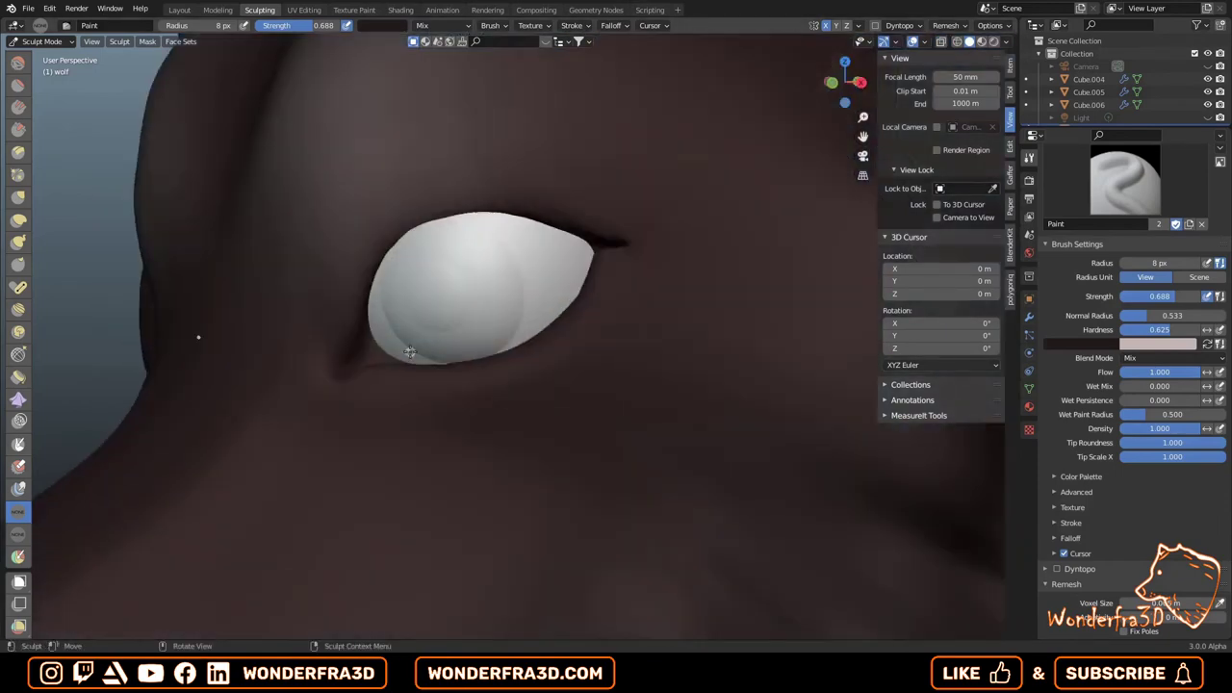
{"action": "scroll", "coordinate": [385, 347], "scroll_direction": "up", "scroll_amount": 2}
{"action": "middle_click_drag", "start_coordinate": [373, 348], "coordinate": [464, 348]}
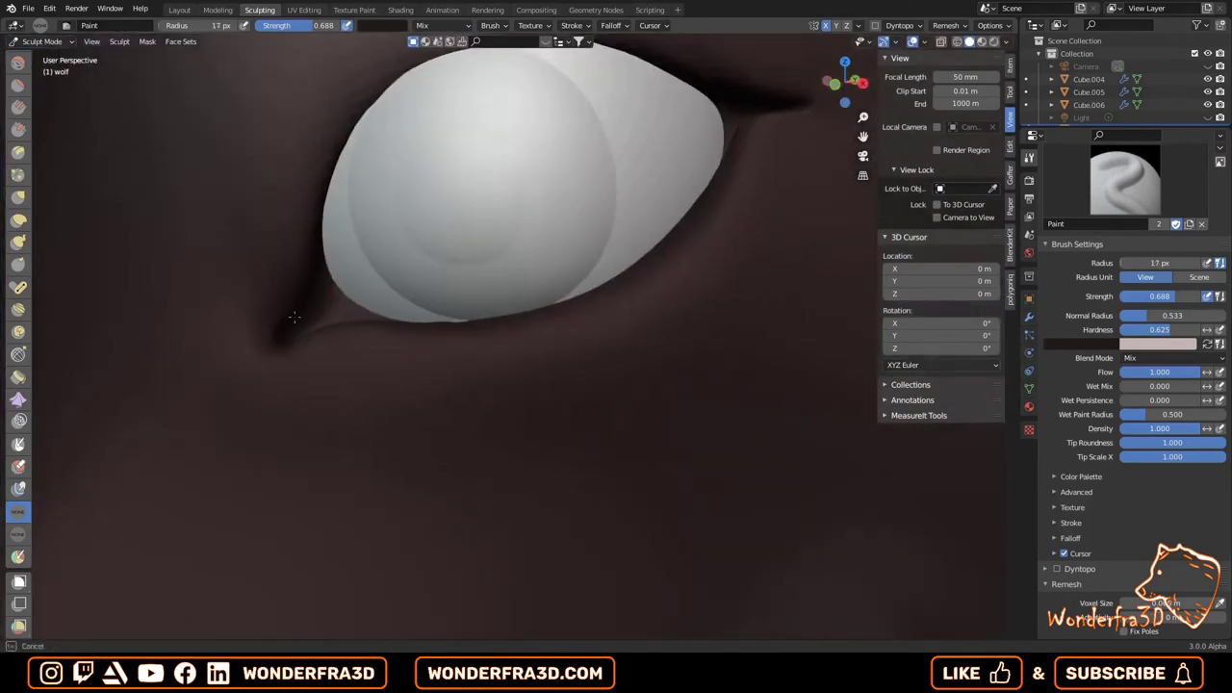
{"action": "mouse_move", "coordinate": [509, 304]}
{"action": "middle_mouse_down", "text": "shift"}
{"action": "mouse_move", "coordinate": [365, 390]}
{"action": "mouse_move", "coordinate": [327, 492]}
{"action": "mouse_move", "coordinate": [488, 440]}
{"action": "middle_mouse_up", "text": "shift"}
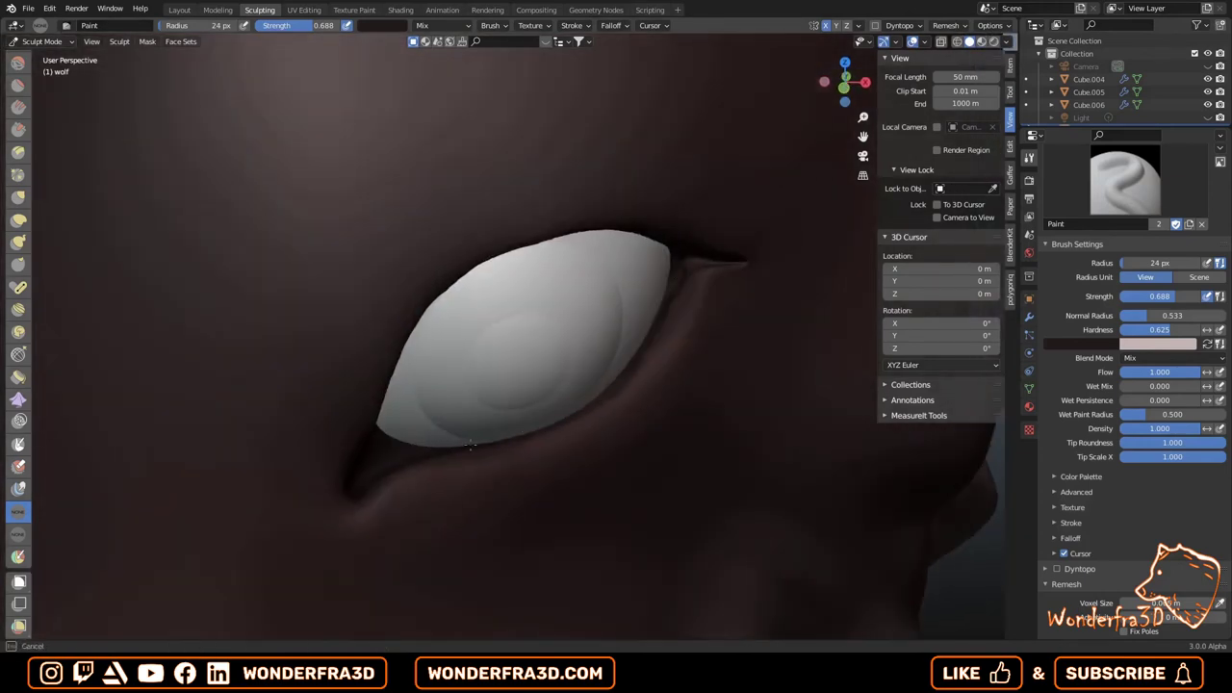
{"action": "middle_click_drag", "start_coordinate": [500, 367], "coordinate": [545, 405]}
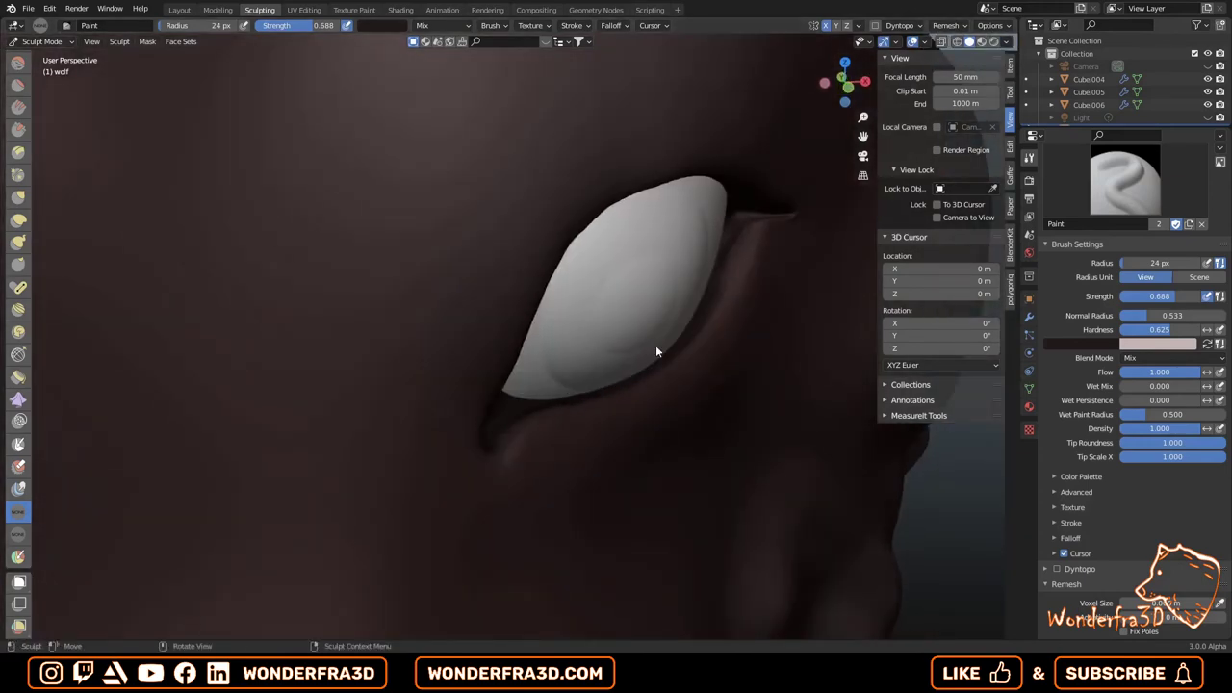
{"action": "middle_click_drag", "start_coordinate": [656, 346], "coordinate": [628, 344]}
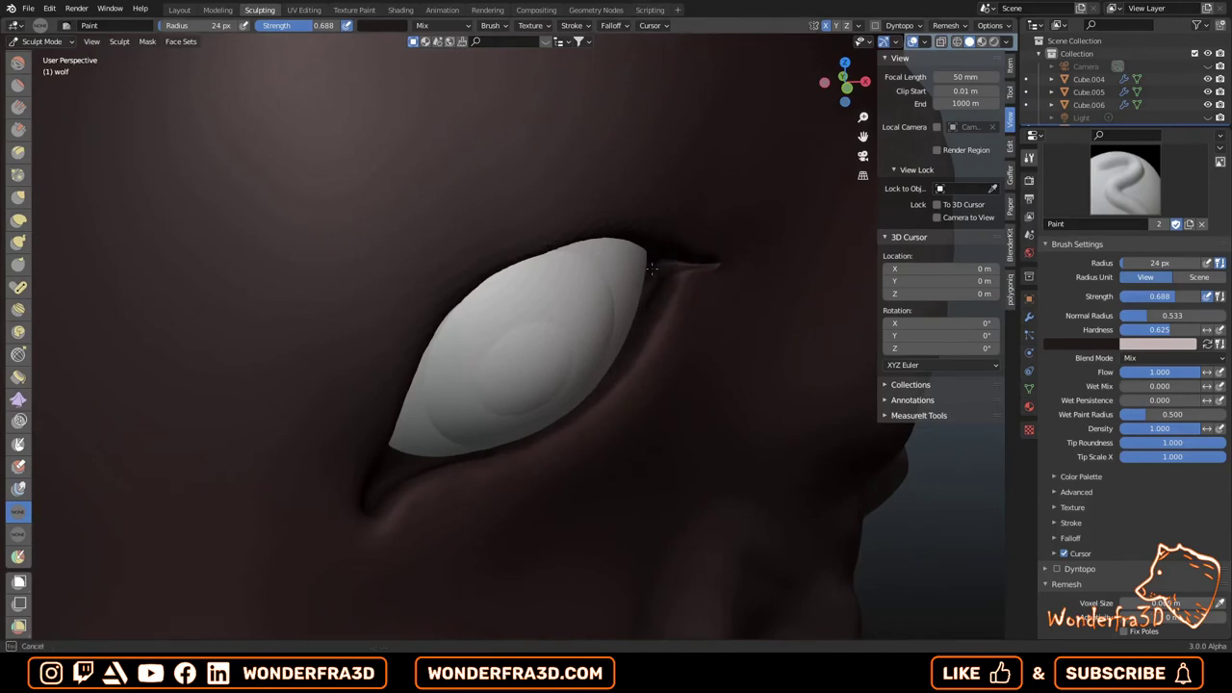
{"action": "mouse_move", "coordinate": [718, 255]}
{"action": "middle_mouse_down", "text": "ctrl"}
{"action": "mouse_move", "coordinate": [602, 191]}
{"action": "mouse_move", "coordinate": [643, 292]}
{"action": "middle_mouse_up", "text": "ctrl"}
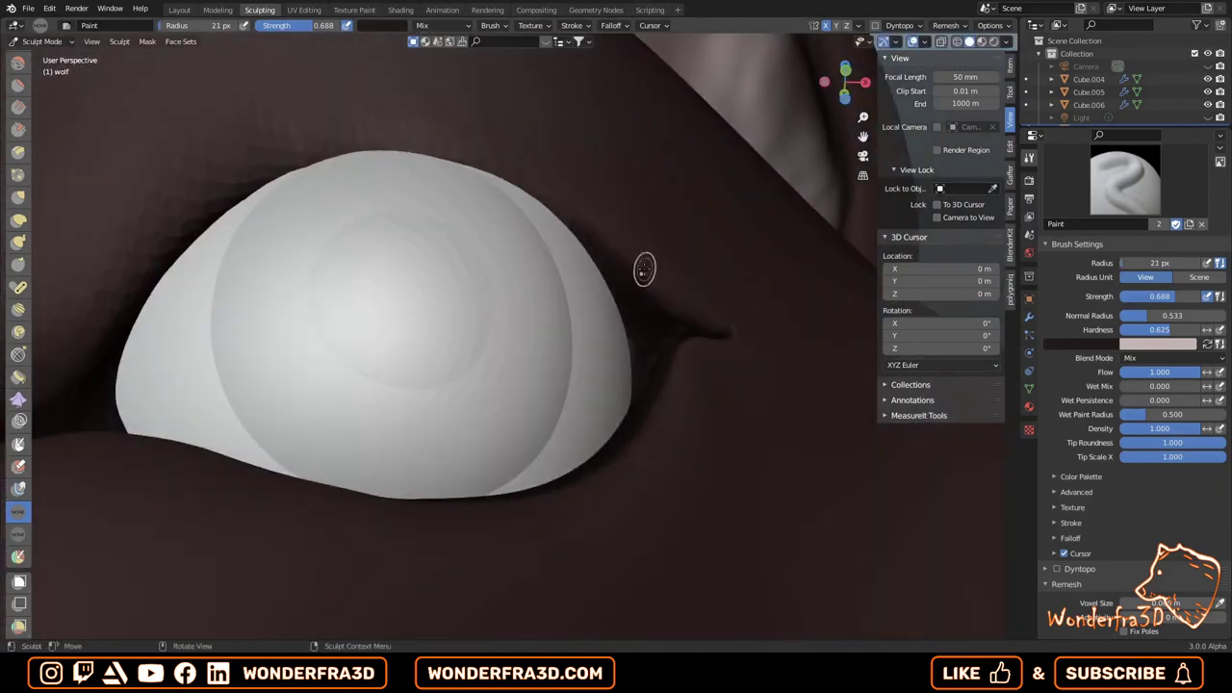
{"action": "mouse_move", "coordinate": [624, 263]}
{"action": "middle_mouse_down", "text": "ctrl"}
{"action": "mouse_move", "coordinate": [792, 462]}
{"action": "mouse_move", "coordinate": [668, 349]}
{"action": "mouse_move", "coordinate": [395, 390]}
{"action": "mouse_move", "coordinate": [366, 330]}
{"action": "mouse_move", "coordinate": [206, 352]}
{"action": "middle_mouse_up", "text": "ctrl"}
Darken the rim into the eye corner, then view the head through the scene camera.
{"action": "scroll", "coordinate": [669, 349], "scroll_direction": "up", "scroll_amount": 5}
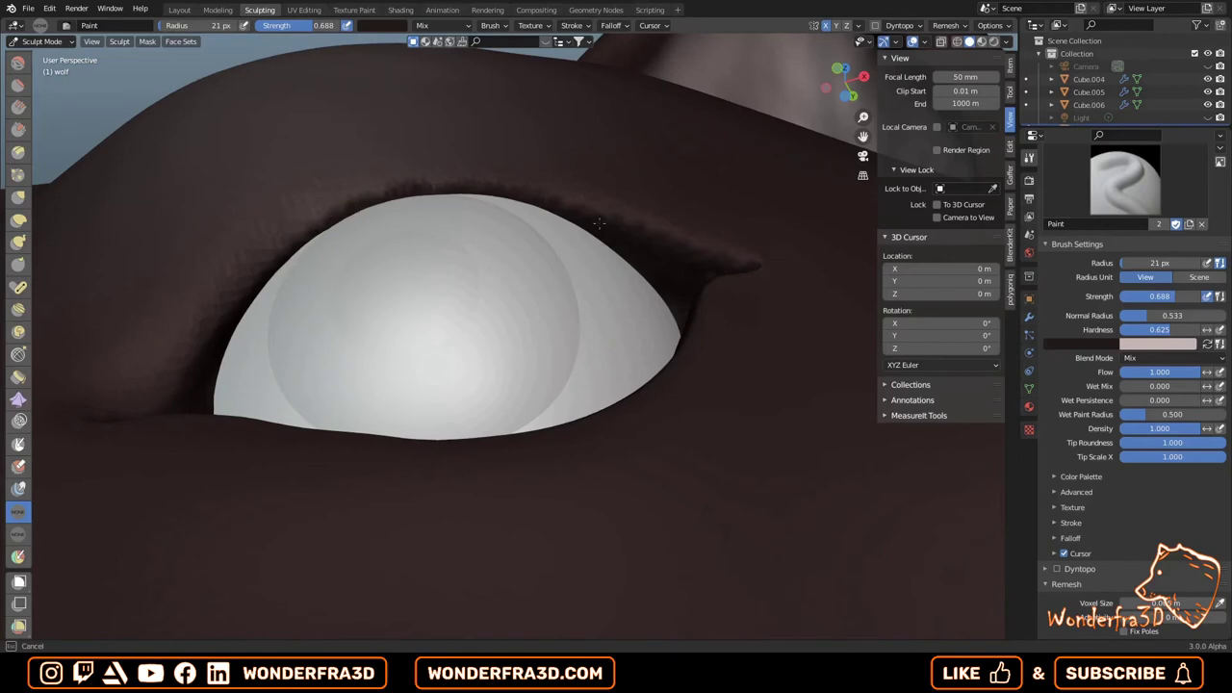
{"action": "mouse_move", "coordinate": [668, 246]}
{"action": "middle_mouse_down", "text": "ctrl"}
{"action": "mouse_move", "coordinate": [731, 401]}
{"action": "mouse_move", "coordinate": [333, 504]}
{"action": "middle_mouse_up", "text": "ctrl"}
{"action": "scroll", "coordinate": [731, 402], "scroll_direction": "up", "scroll_amount": 5}
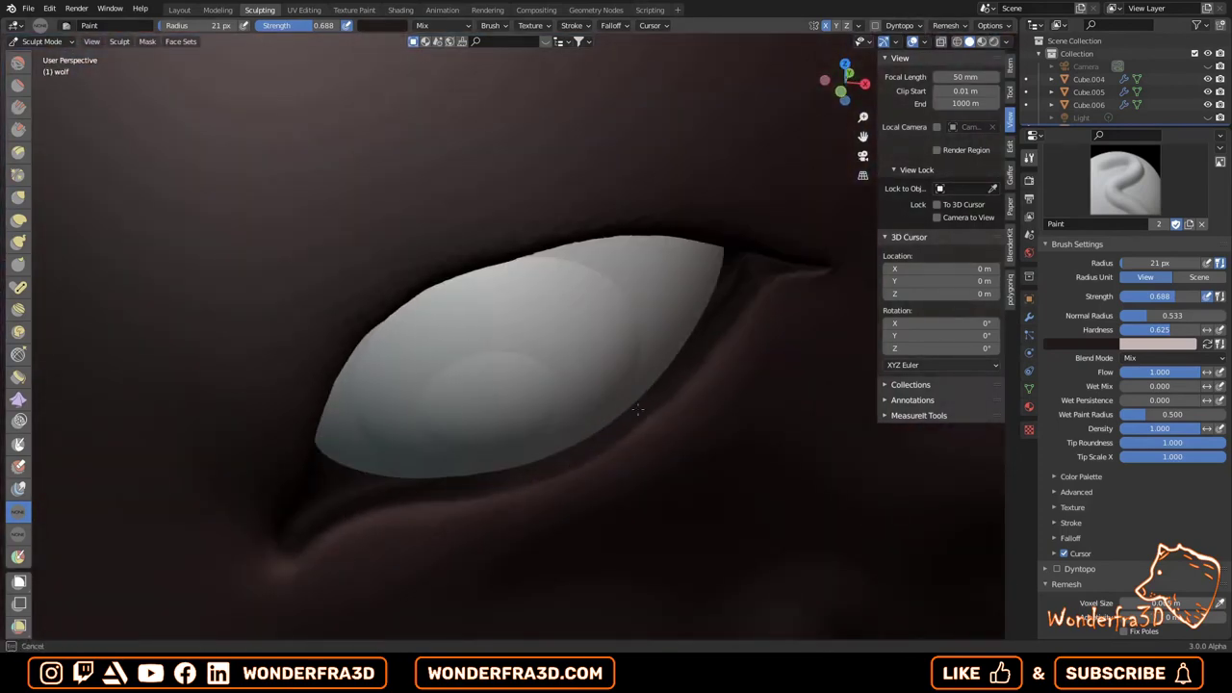
{"action": "mouse_move", "coordinate": [410, 484]}
{"action": "middle_mouse_down", "text": "ctrl"}
{"action": "mouse_move", "coordinate": [647, 412]}
{"action": "mouse_move", "coordinate": [589, 453]}
{"action": "middle_mouse_up", "text": "ctrl"}
{"action": "mouse_move", "coordinate": [669, 322]}
{"action": "middle_mouse_down"}
{"action": "mouse_move", "coordinate": [696, 473]}
{"action": "mouse_move", "coordinate": [740, 487]}
{"action": "mouse_move", "coordinate": [584, 217]}
{"action": "middle_mouse_up"}
{"action": "scroll", "coordinate": [411, 377], "scroll_direction": "up", "scroll_amount": 5}
{"action": "mouse_move", "coordinate": [411, 377]}
{"action": "middle_mouse_down", "text": "shift"}
{"action": "mouse_move", "coordinate": [619, 487]}
{"action": "mouse_move", "coordinate": [637, 436]}
{"action": "middle_mouse_up", "text": "shift"}
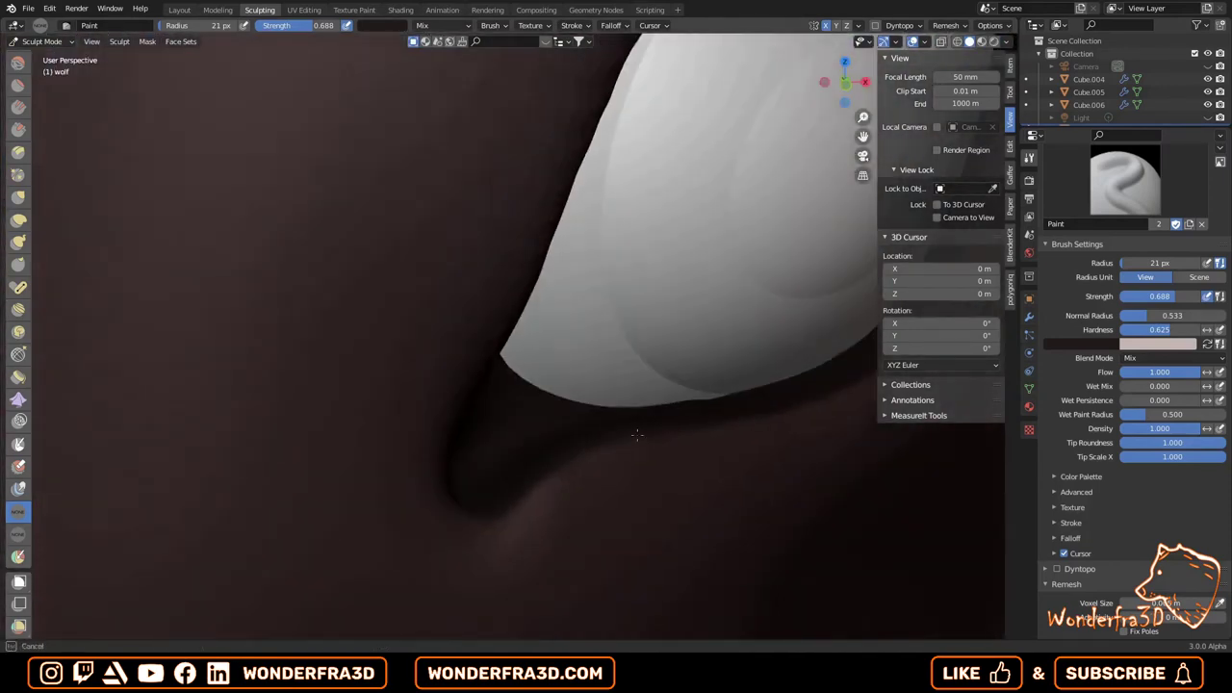
{"action": "scroll", "coordinate": [215, 317], "scroll_direction": "down", "scroll_amount": 3}
{"action": "scroll", "coordinate": [610, 311], "scroll_direction": "down", "scroll_amount": 3}
{"action": "scroll", "coordinate": [492, 289], "scroll_direction": "up", "scroll_amount": 5}
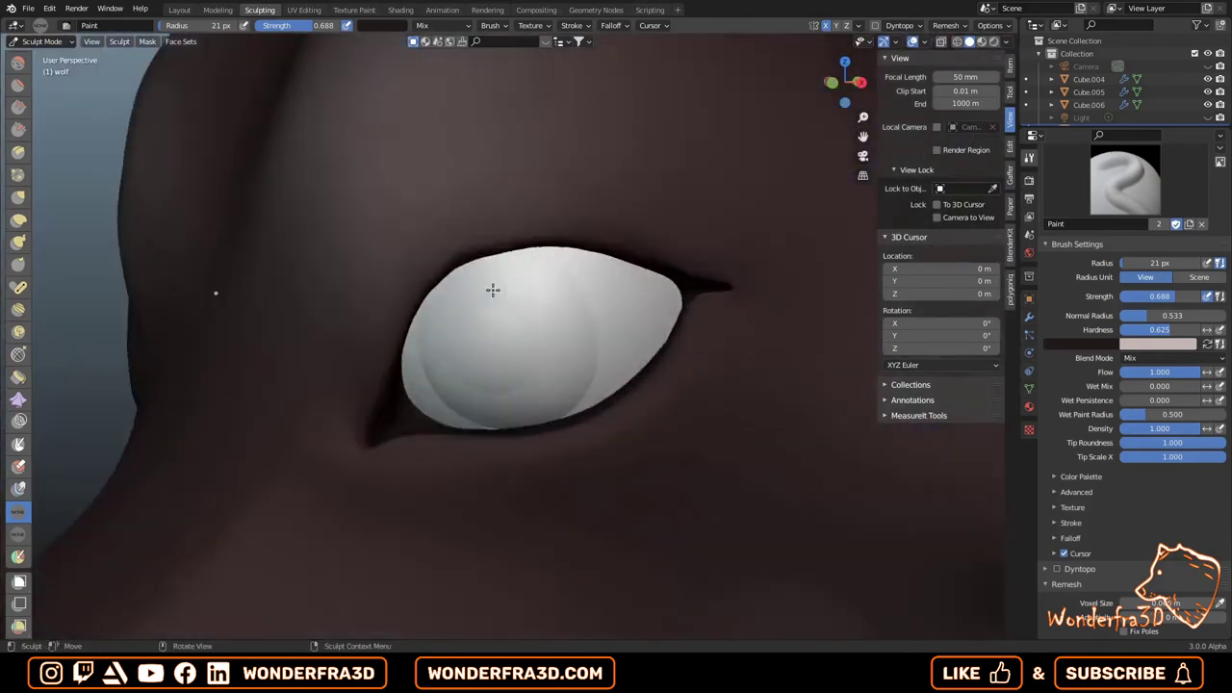
{"action": "scroll", "coordinate": [287, 288], "scroll_direction": "up", "scroll_amount": 2}
{"action": "scroll", "coordinate": [289, 287], "scroll_direction": "down", "scroll_amount": 5}
{"action": "key", "text": "KP_0"}
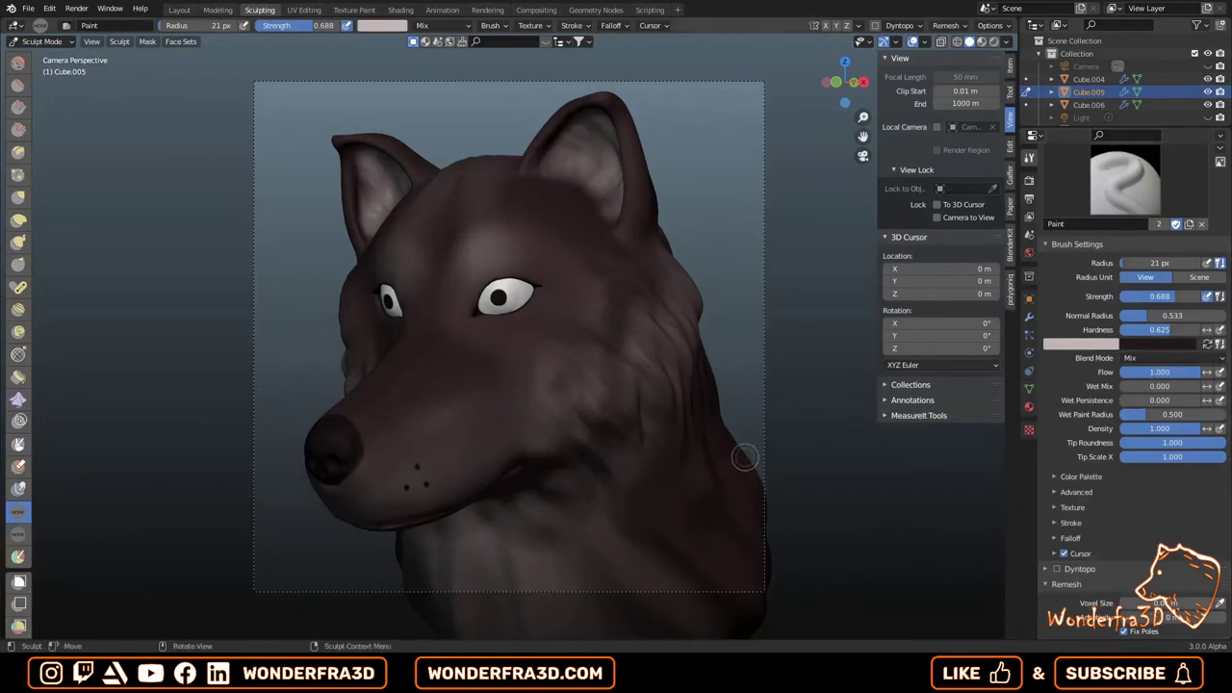
Change the brush paint colour, trying orange before settling on pale yellow.
{"action": "left_click", "coordinate": [1078, 344]}
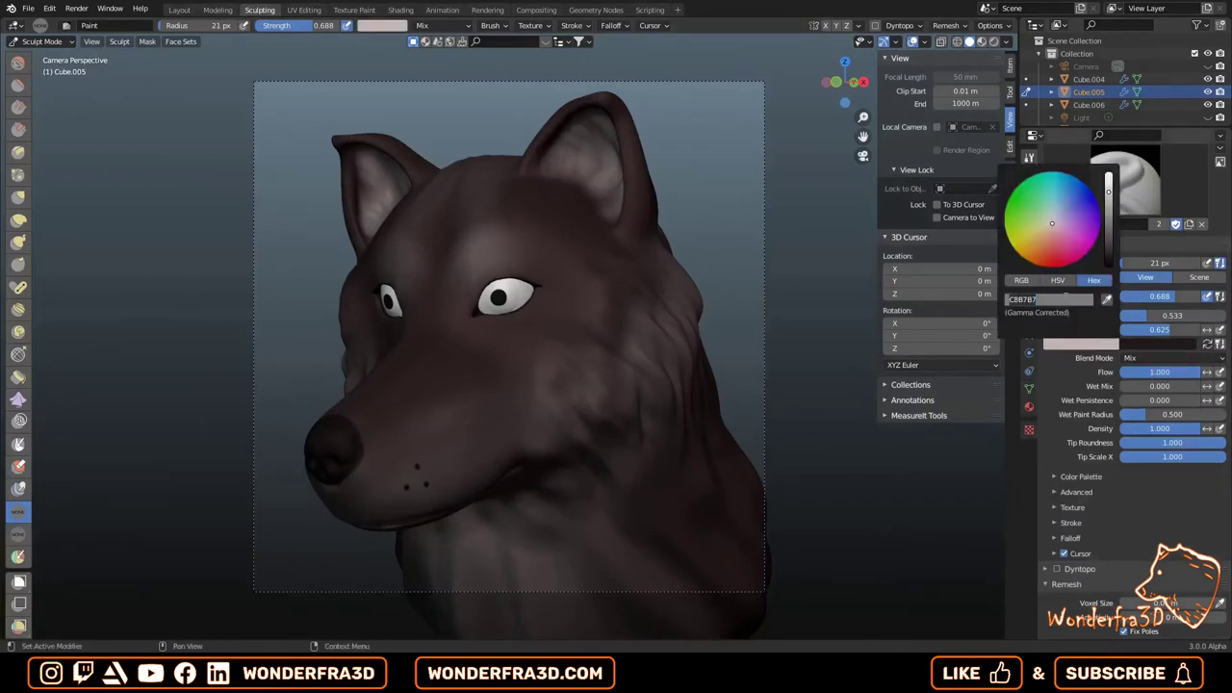
{"action": "left_click", "coordinate": [1069, 223]}
{"action": "left_click_drag", "start_coordinate": [498, 295], "coordinate": [501, 297]}
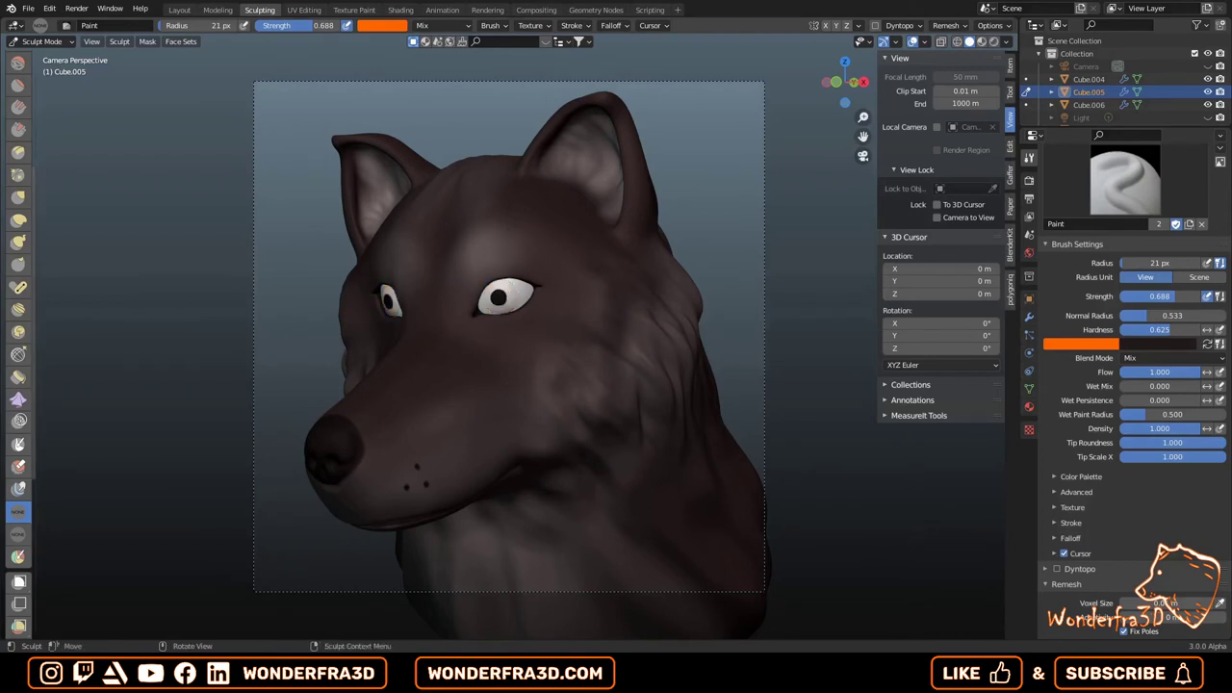
{"action": "left_click", "coordinate": [1078, 344]}
{"action": "left_click", "coordinate": [1047, 272]}
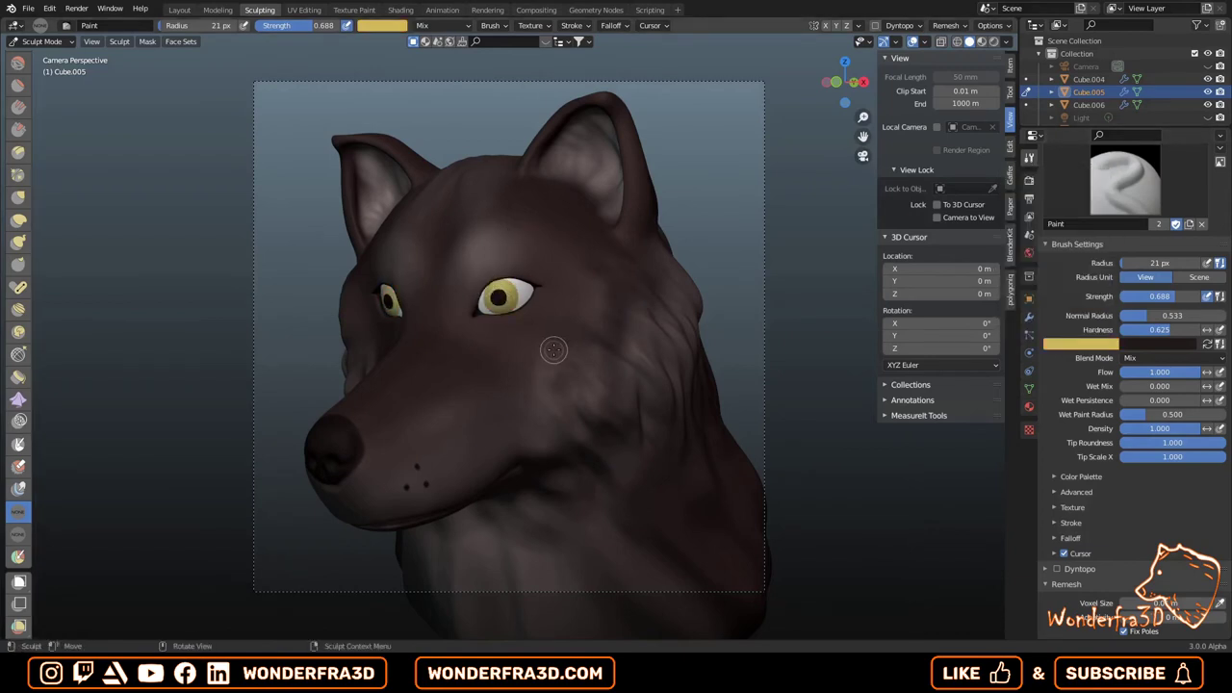
On the right-eye close-up, paint a dark ring around the iris and darken the pupil's edge.
{"action": "key", "text": "KP_Decimal"}
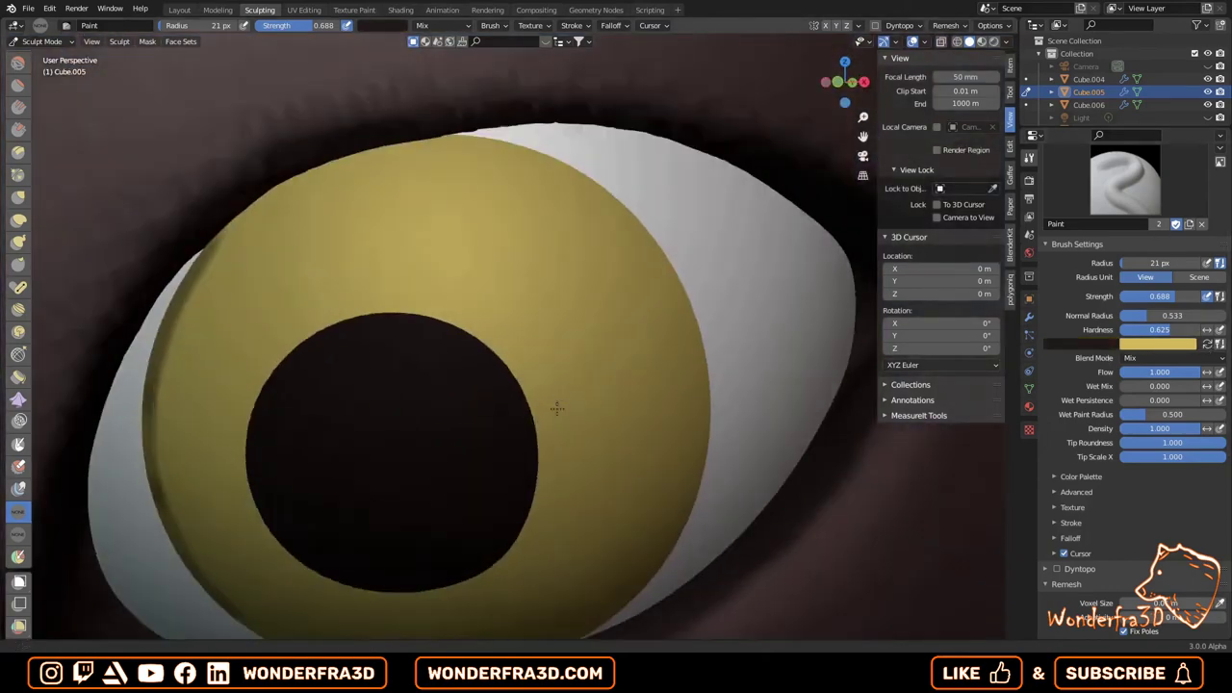
{"action": "mouse_move", "coordinate": [557, 408]}
{"action": "middle_mouse_down"}
{"action": "mouse_move", "coordinate": [365, 487]}
{"action": "mouse_move", "coordinate": [667, 236]}
{"action": "middle_mouse_up"}
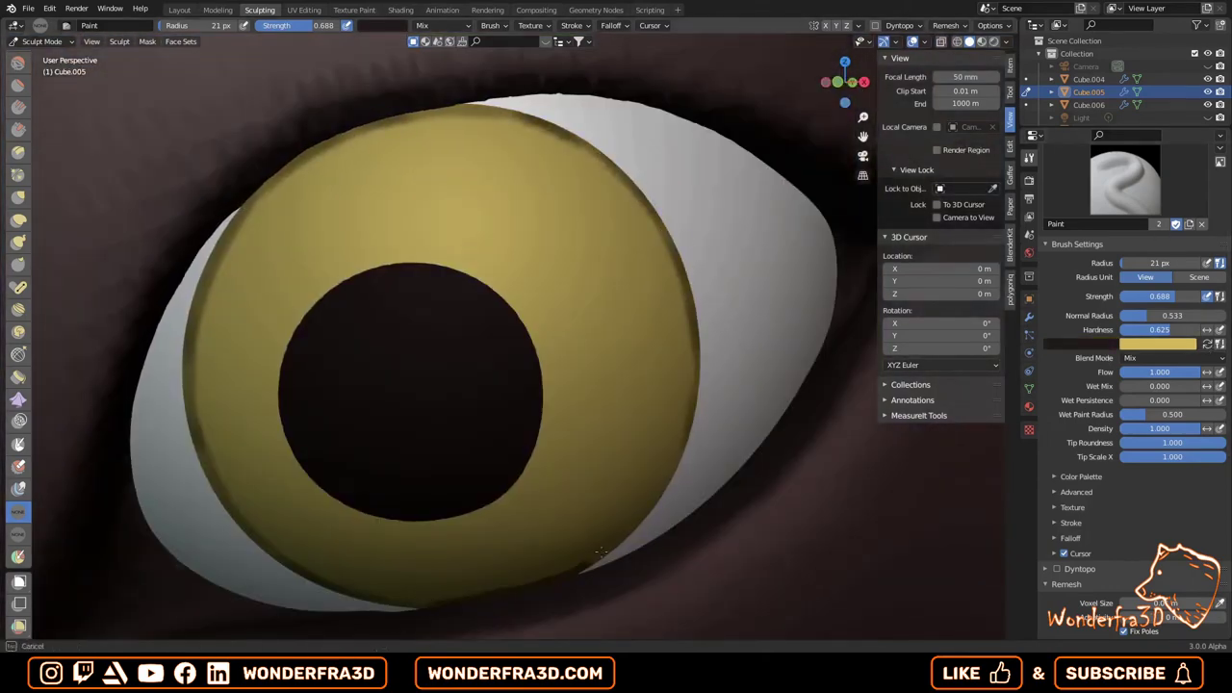
{"action": "mouse_move", "coordinate": [327, 582]}
{"action": "left_mouse_down"}
{"action": "mouse_move", "coordinate": [225, 221]}
{"action": "mouse_move", "coordinate": [584, 119]}
{"action": "left_mouse_up"}
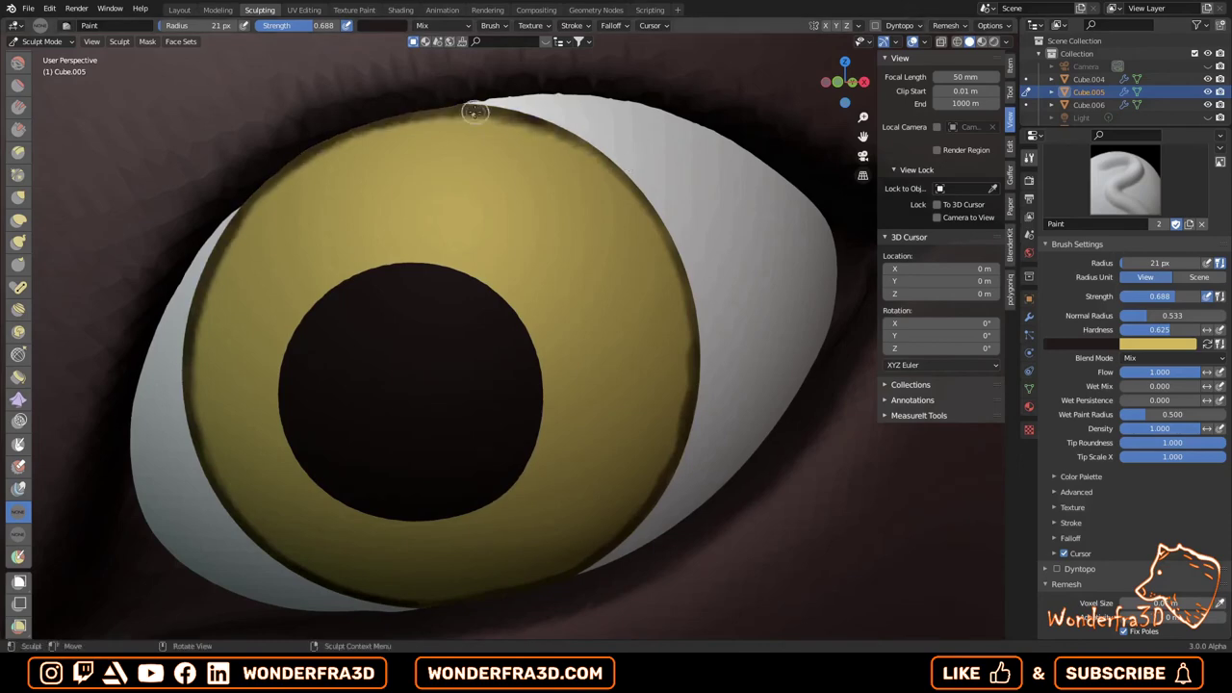
{"action": "left_click_drag", "start_coordinate": [474, 113], "coordinate": [696, 352]}
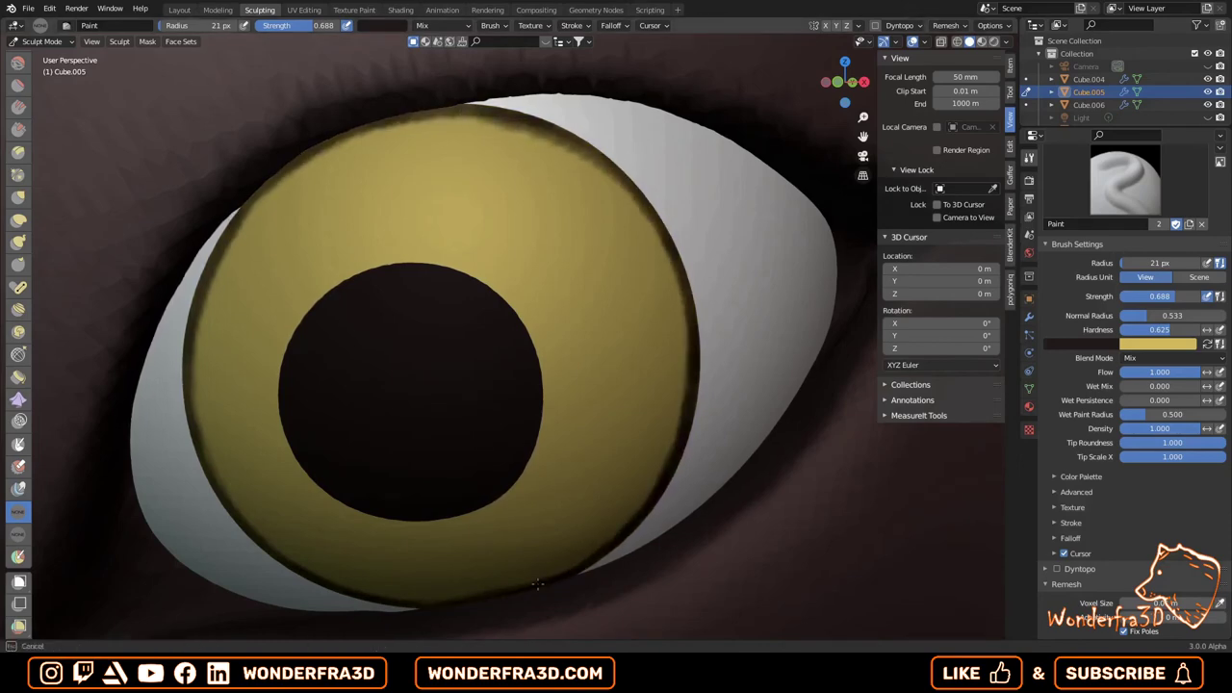
{"action": "left_click_drag", "start_coordinate": [306, 151], "coordinate": [207, 282]}
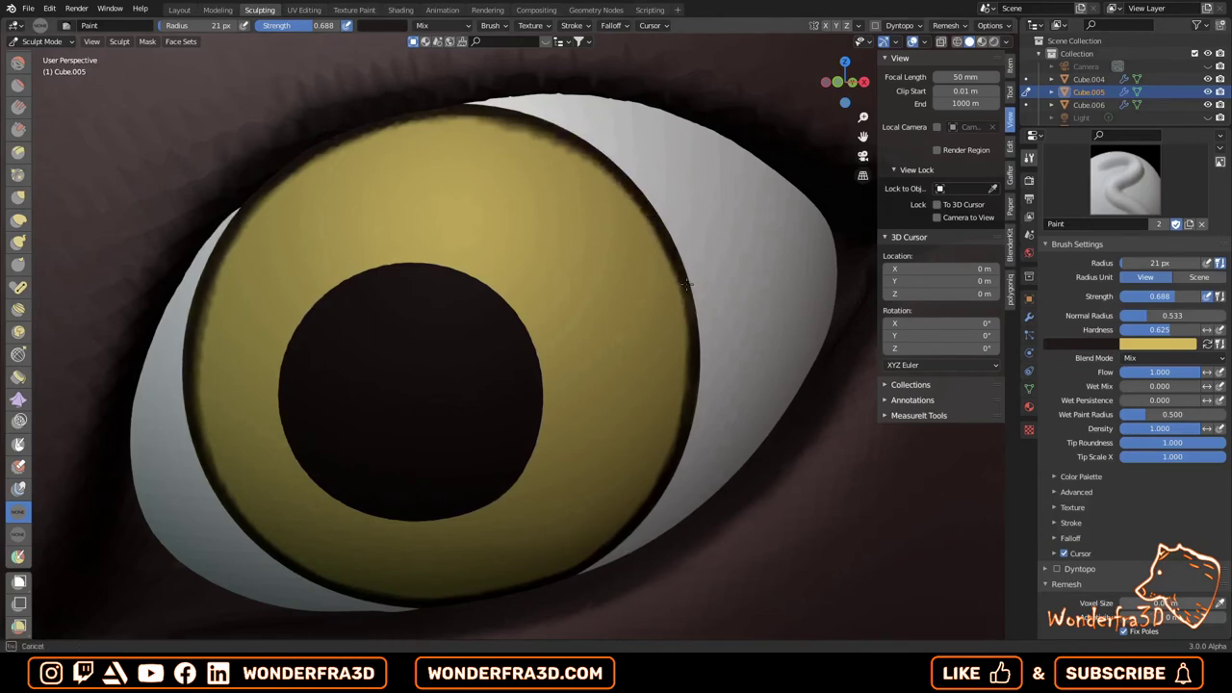
{"action": "middle_click_drag", "start_coordinate": [644, 524], "coordinate": [605, 275]}
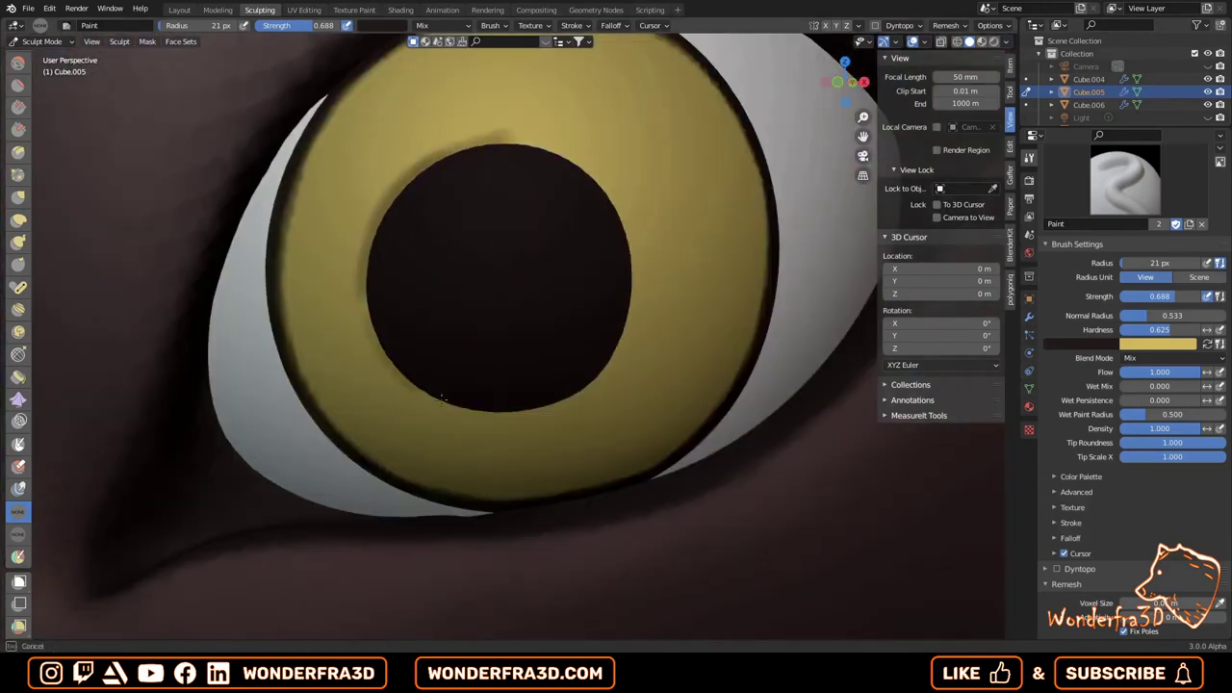
{"action": "left_click_drag", "start_coordinate": [635, 367], "coordinate": [396, 386]}
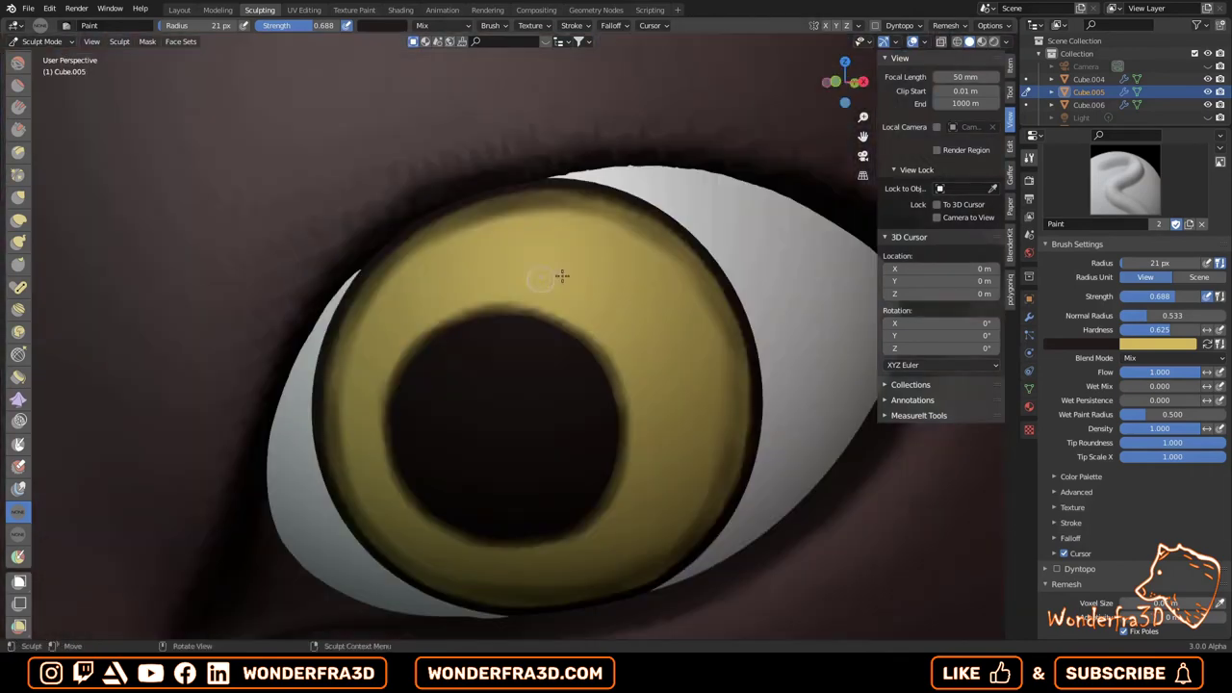
Swap to yellow and brighten the upper part of the iris.
{"action": "key", "text": "x"}
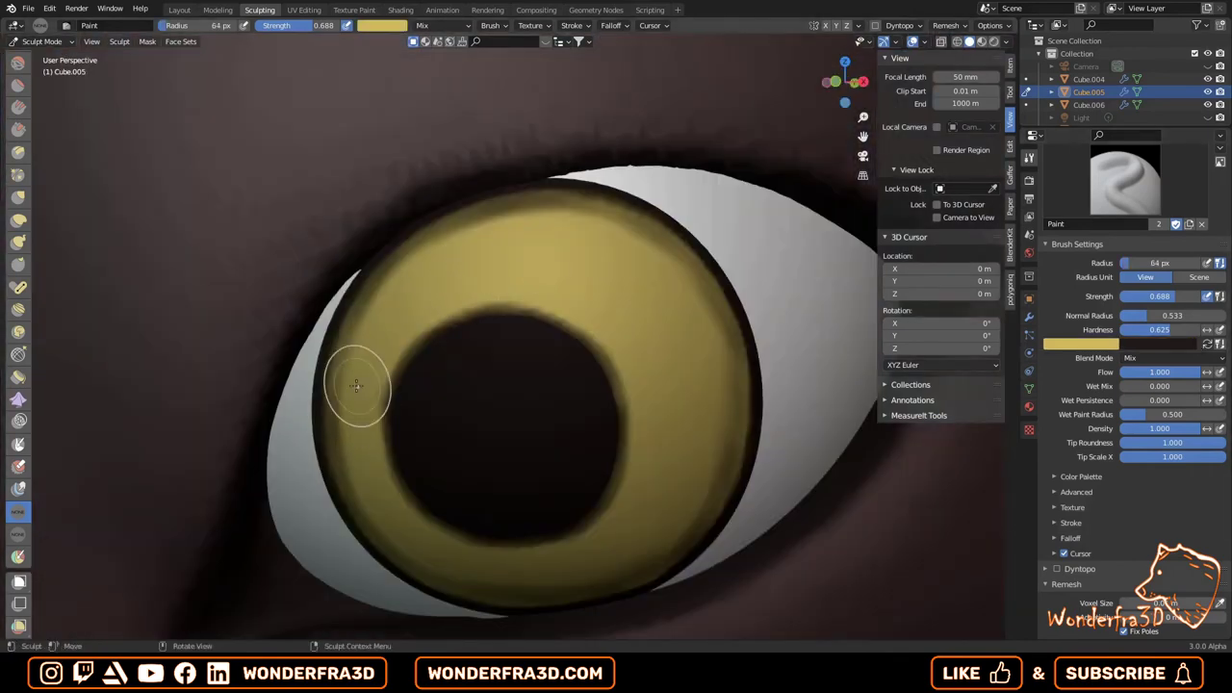
{"action": "mouse_move", "coordinate": [356, 385]}
{"action": "left_mouse_down"}
{"action": "mouse_move", "coordinate": [715, 358]}
{"action": "mouse_move", "coordinate": [456, 578]}
{"action": "left_mouse_up"}
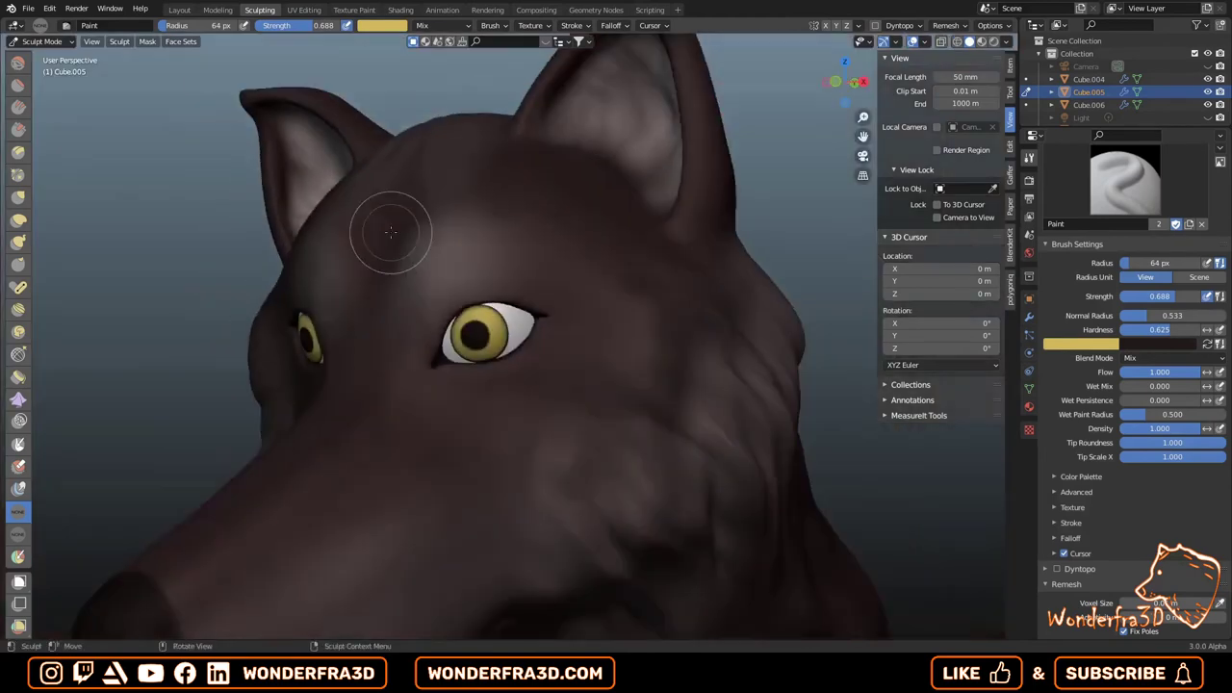
{"action": "middle_click_drag", "start_coordinate": [385, 234], "coordinate": [473, 343]}
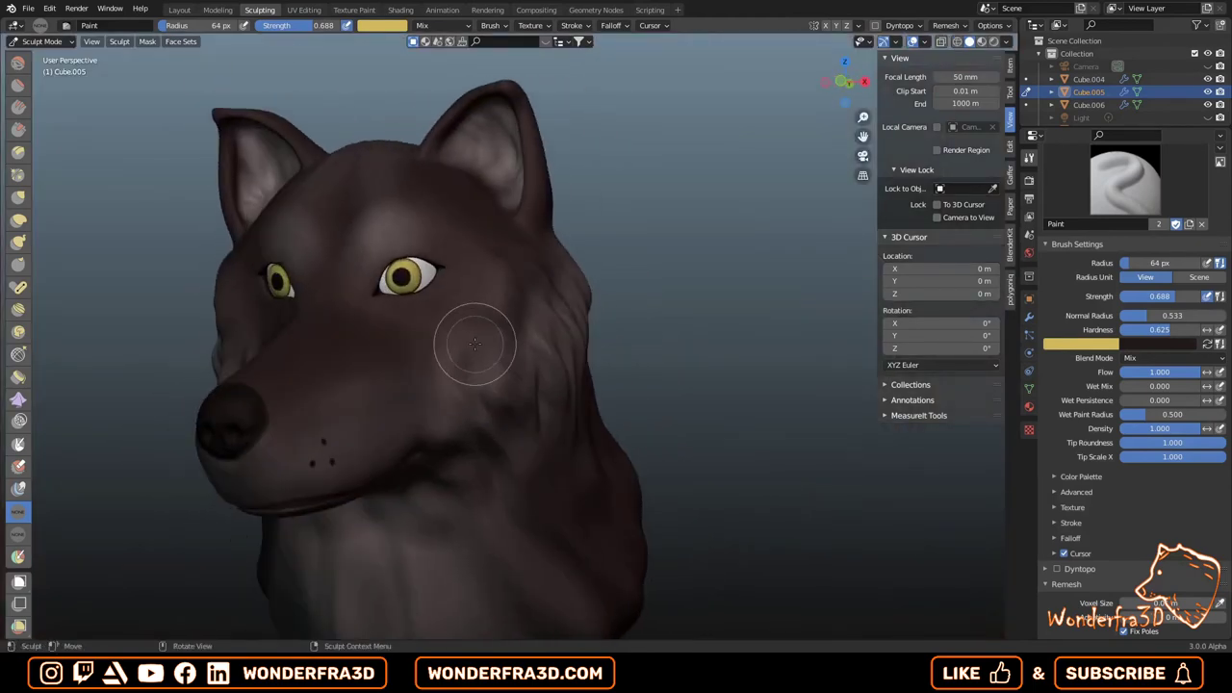
Resize the brush, touch up the other eye, and return to the camera view.
{"action": "left_click", "coordinate": [49, 8]}
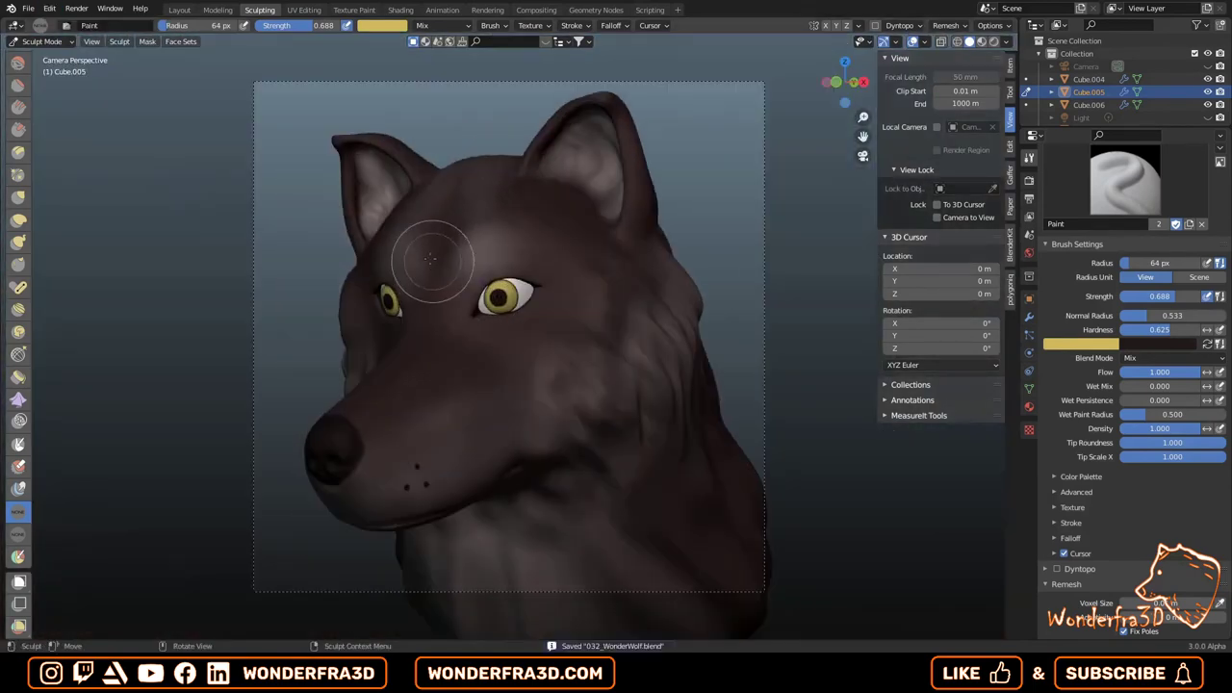
{"action": "mouse_move", "coordinate": [159, 200]}
{"action": "middle_mouse_down"}
{"action": "mouse_move", "coordinate": [316, 220]}
{"action": "mouse_move", "coordinate": [308, 189]}
{"action": "middle_mouse_up"}
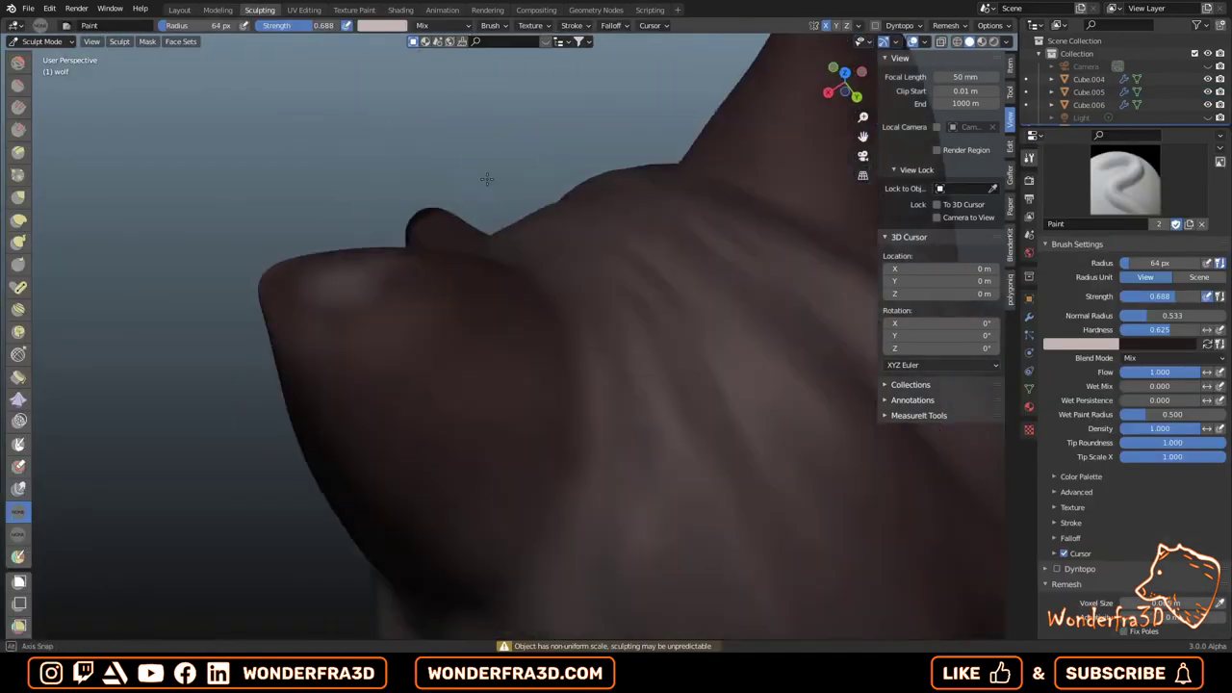
{"action": "middle_click_drag", "start_coordinate": [487, 179], "coordinate": [503, 172]}
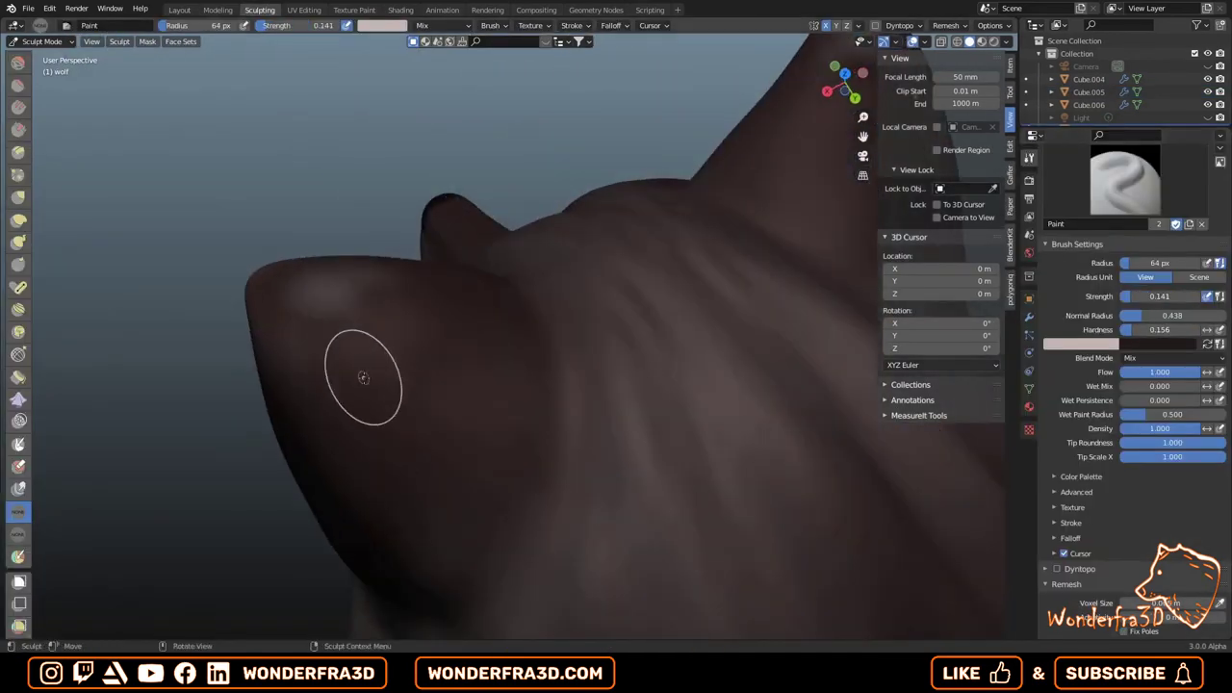
{"action": "key", "text": "f"}
{"action": "left_click", "coordinate": [448, 510]}
{"action": "mouse_move", "coordinate": [449, 510]}
{"action": "middle_mouse_down"}
{"action": "mouse_move", "coordinate": [514, 385]}
{"action": "mouse_move", "coordinate": [614, 302]}
{"action": "mouse_move", "coordinate": [605, 195]}
{"action": "middle_mouse_up"}
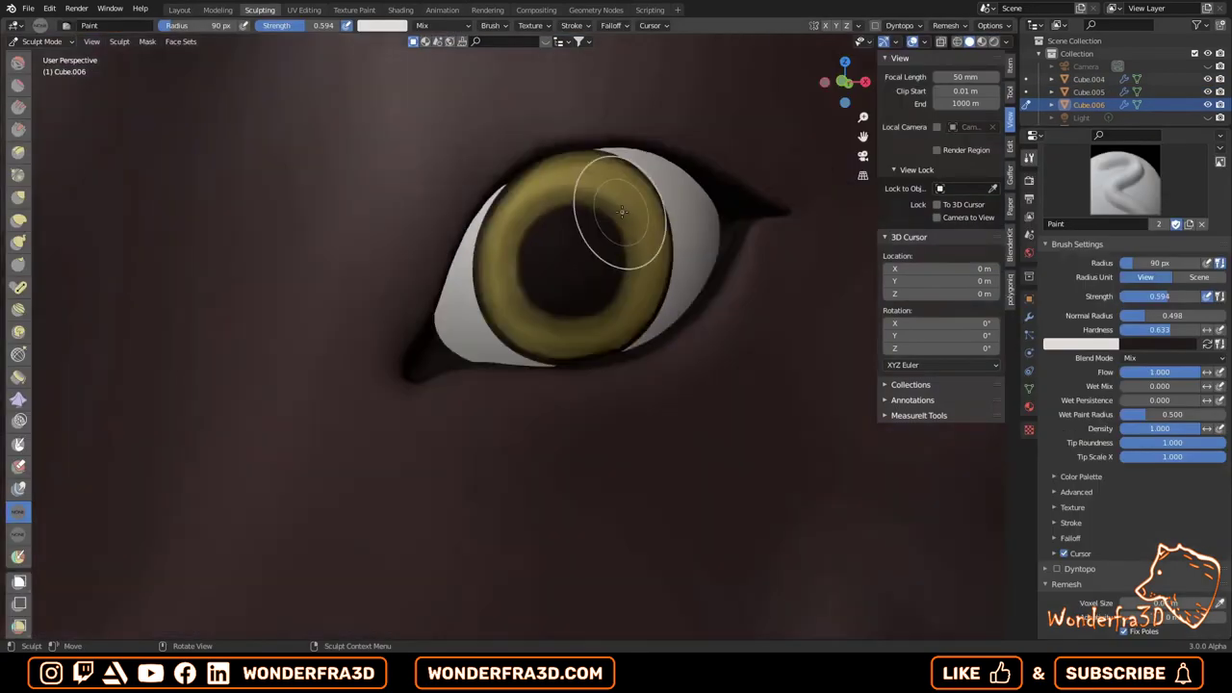
{"action": "key", "text": "KP_0"}
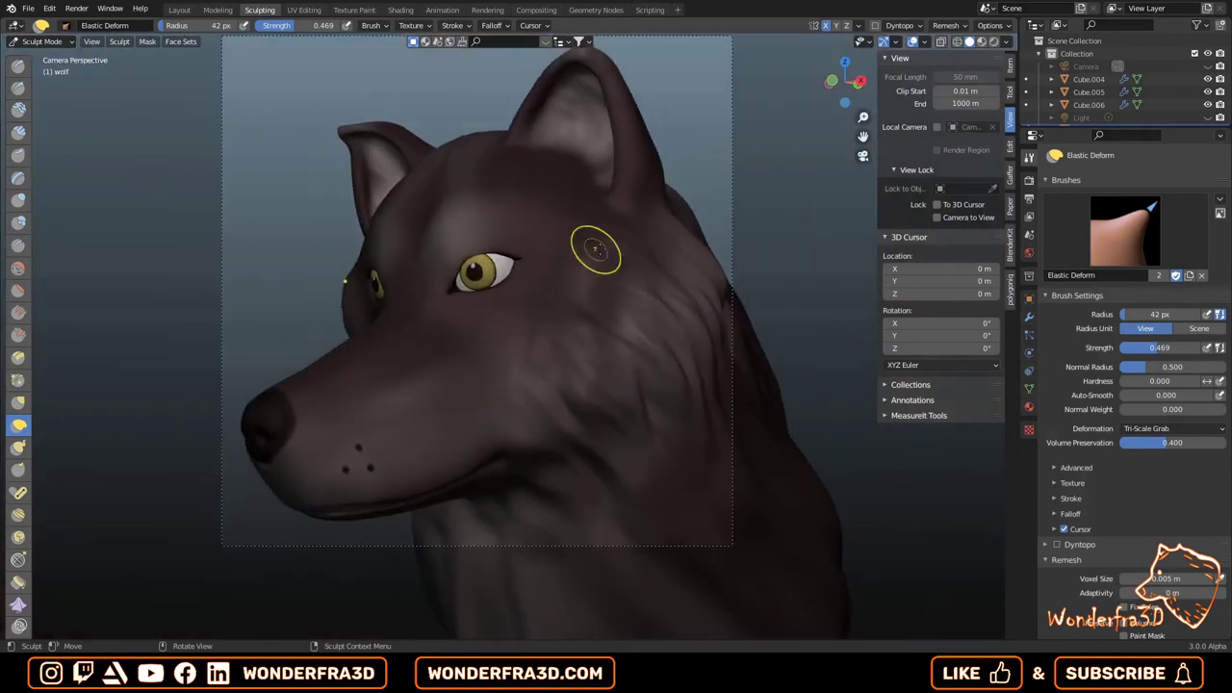
Adjust the camera framing so the wolf head sits centred in view.
{"action": "middle_click_drag", "start_coordinate": [486, 271], "coordinate": [525, 299]}
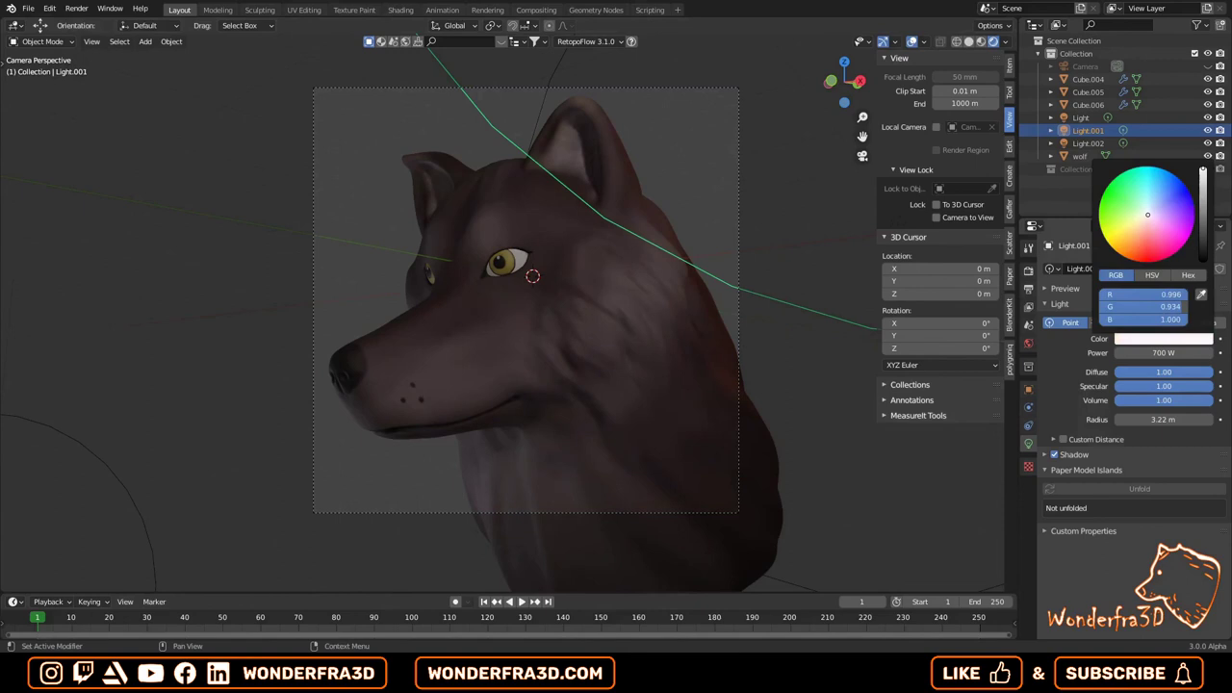
Tint Light.001 slightly pinker, then select Light.002.
{"action": "left_click_drag", "start_coordinate": [1148, 215], "coordinate": [1146, 218]}
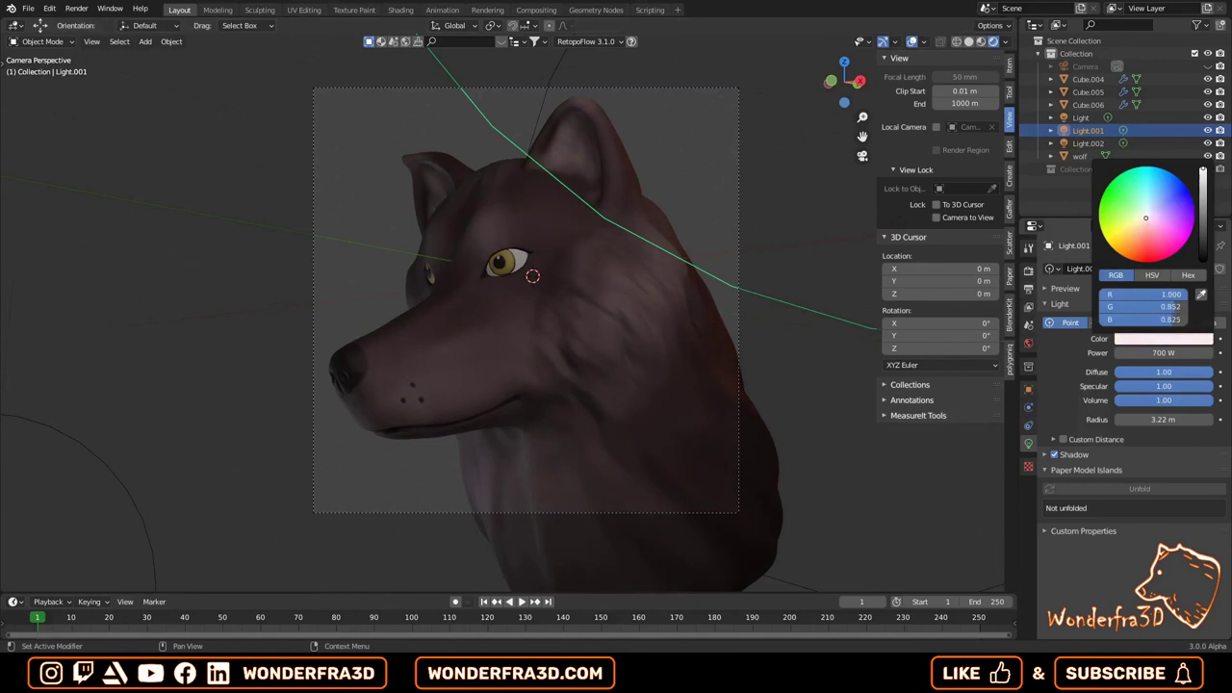
{"action": "left_click", "coordinate": [831, 399]}
{"action": "left_click", "coordinate": [124, 482]}
Set the Color Management look to Medium High Contrast.
{"action": "left_click", "coordinate": [1029, 271]}
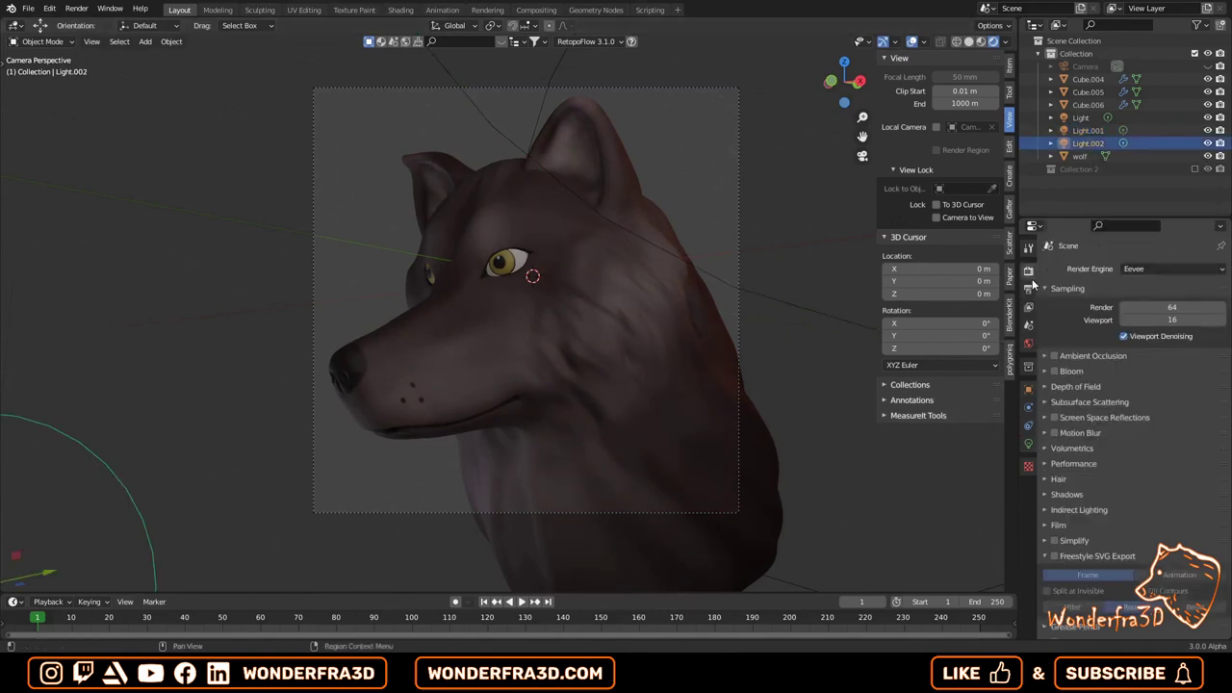
{"action": "scroll", "coordinate": [1082, 429], "scroll_direction": "down", "scroll_amount": 3}
{"action": "left_click", "coordinate": [1170, 565]}
{"action": "left_click", "coordinate": [1155, 478]}
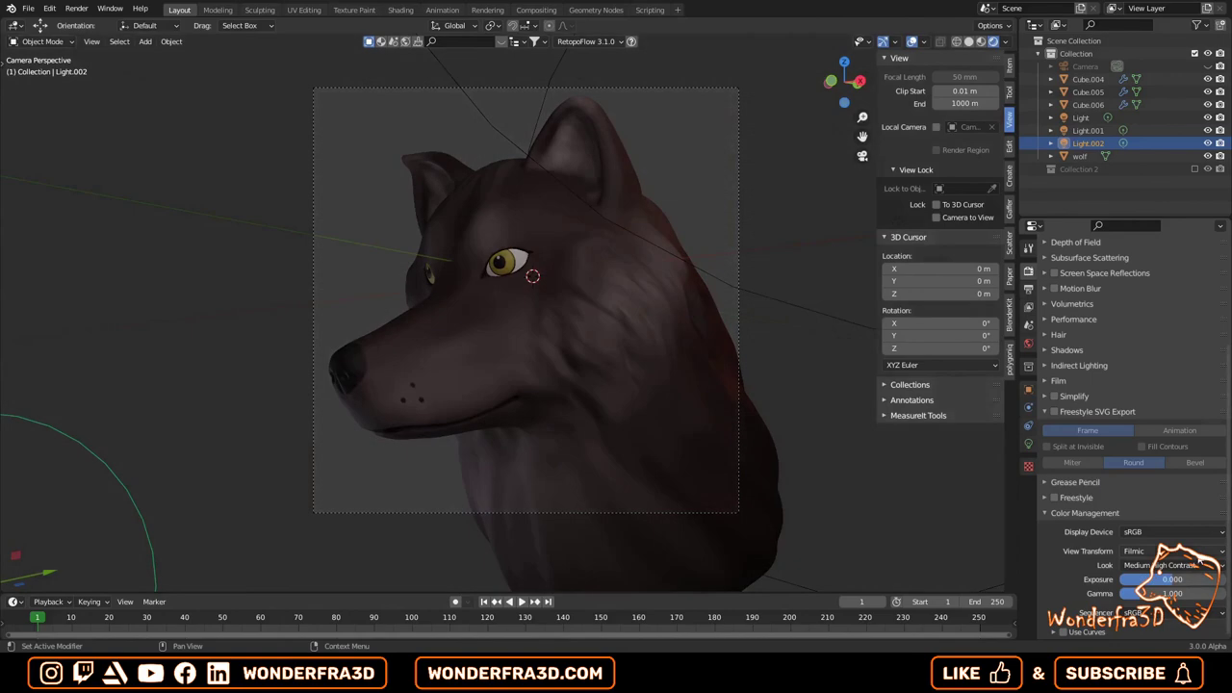
Select the orange Light and shrink its radius to 4.82 m.
{"action": "left_click", "coordinate": [1088, 130]}
{"action": "left_click", "coordinate": [1029, 444]}
{"action": "left_click", "coordinate": [1081, 117]}
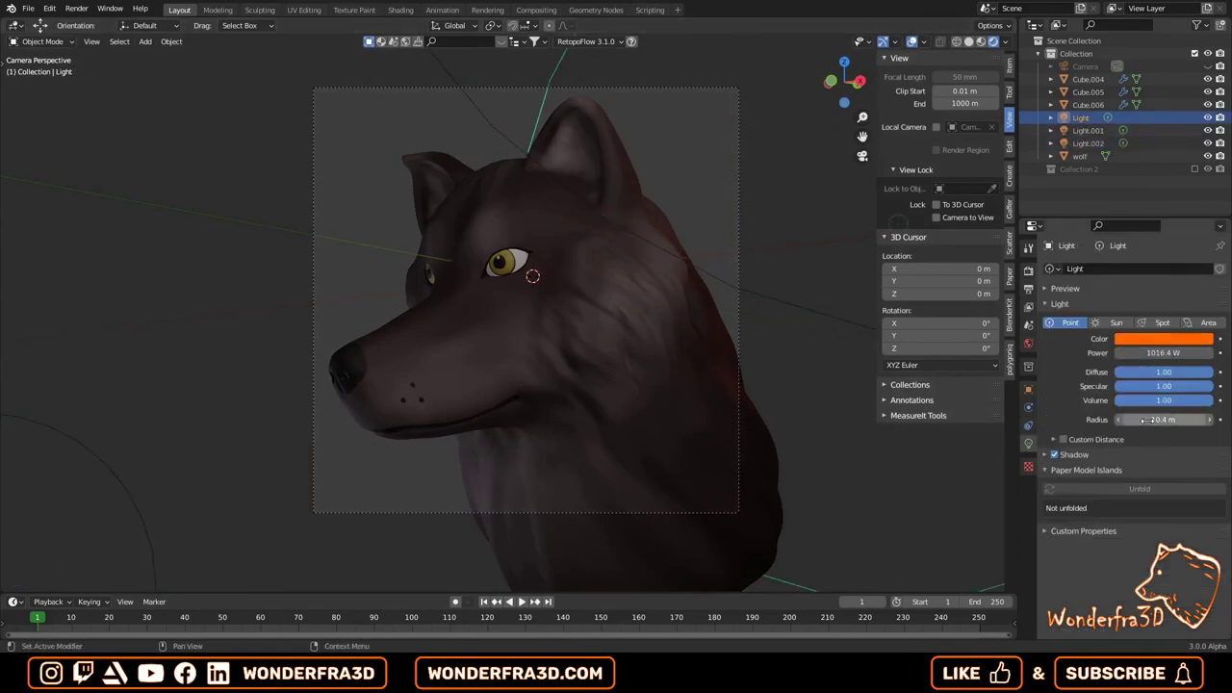
{"action": "left_click_drag", "start_coordinate": [1163, 419], "coordinate": [1146, 420]}
Duplicate the orange light several times and place the copies around the wolf head.
{"action": "key", "text": "KP_7"}
{"action": "key", "text": "KP_0"}
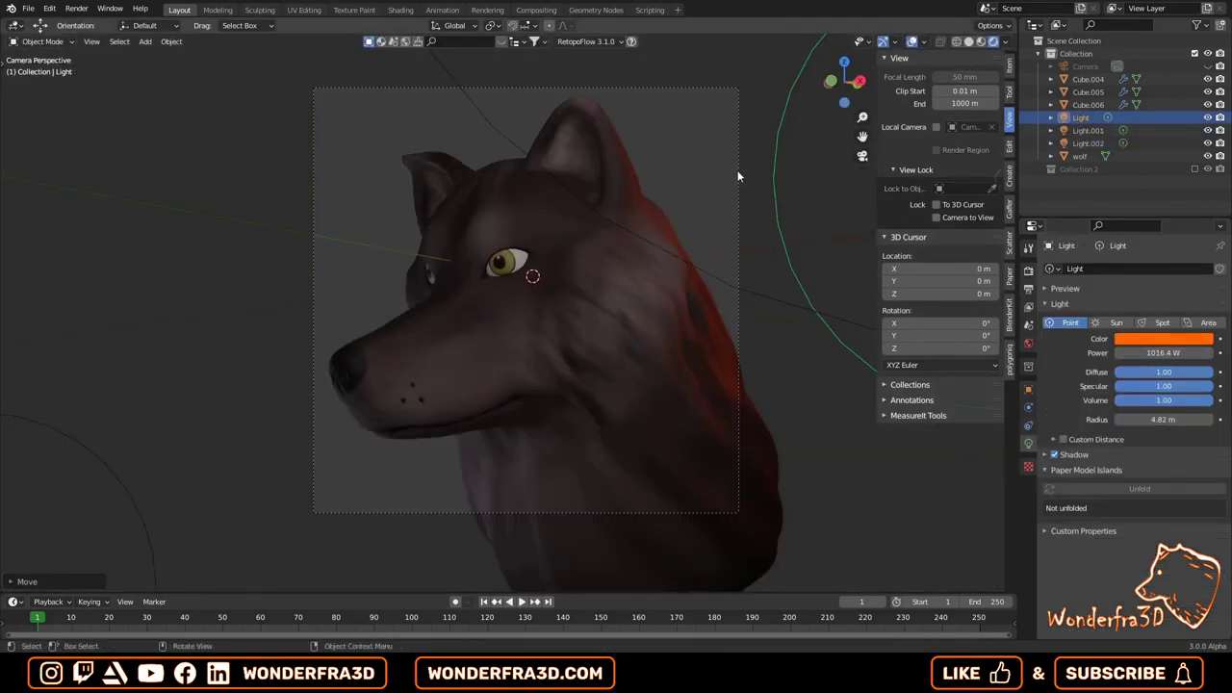
{"action": "key", "text": "KP_7"}
{"action": "key", "text": "shift+d"}
{"action": "key", "text": "KP_0"}
{"action": "key", "text": "KP_7"}
{"action": "left_click", "coordinate": [748, 206]}
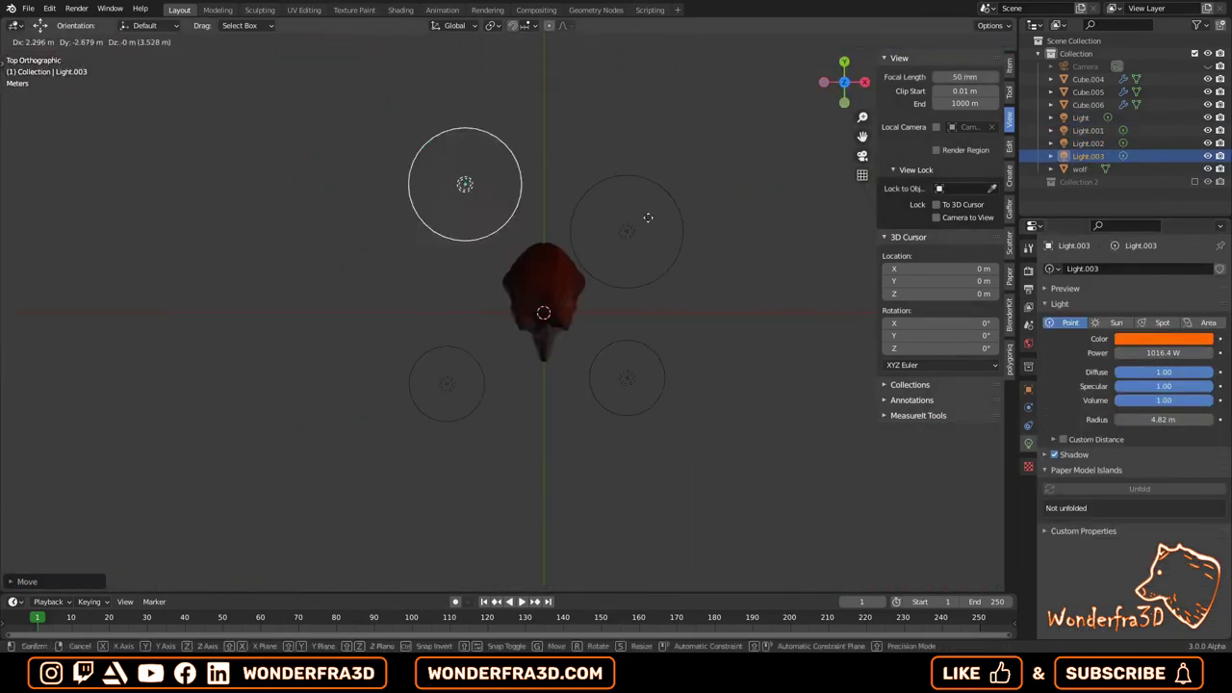
{"action": "key", "text": "KP_0"}
{"action": "key", "text": "shift+d"}
{"action": "key", "text": "KP_7"}
In the wolf's material, multiply Vertex Color by an Ambient Occlusion node into Base Color.
{"action": "left_click", "coordinate": [399, 10]}
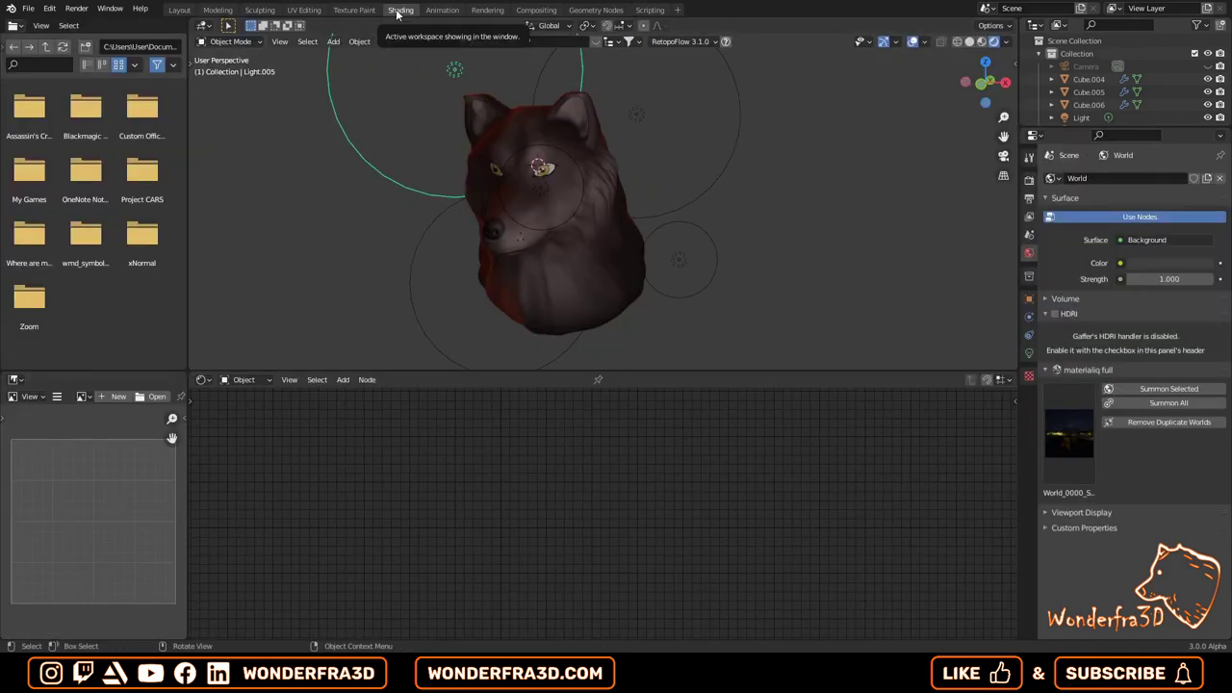
{"action": "left_click", "coordinate": [554, 241]}
{"action": "key", "text": "shift+a"}
{"action": "left_click", "coordinate": [336, 407]}
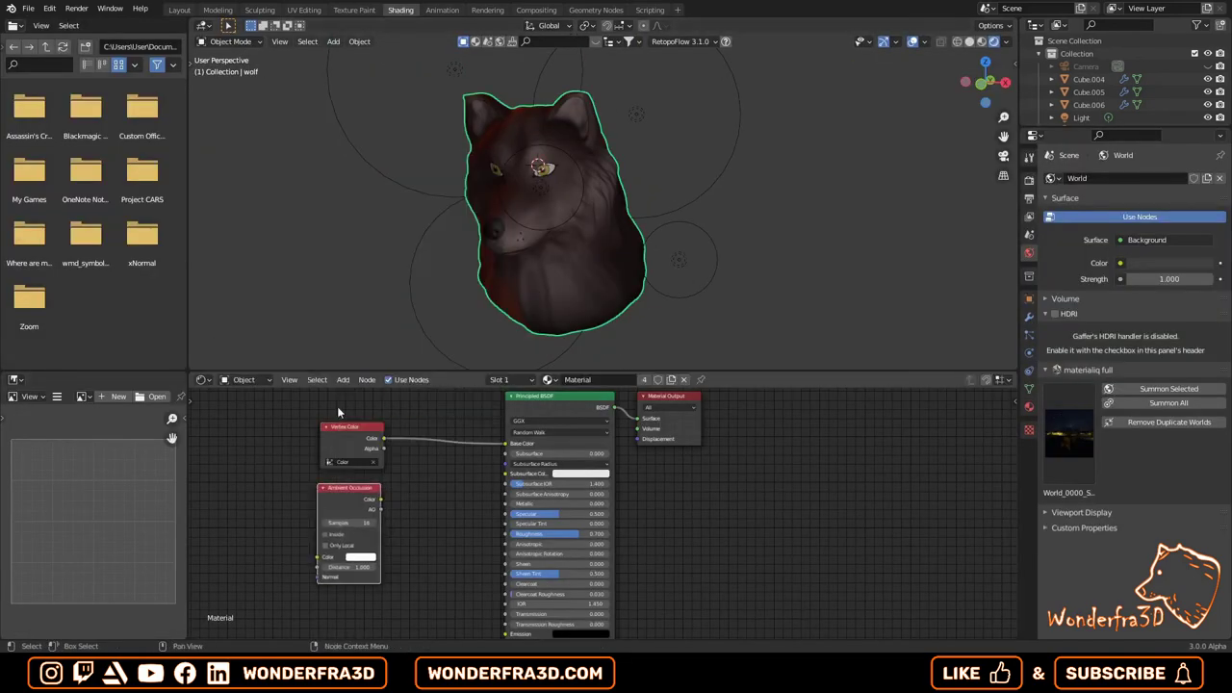
{"action": "key", "text": "shift+a"}
{"action": "left_click", "coordinate": [447, 501]}
{"action": "left_click", "coordinate": [454, 432]}
{"action": "middle_click_drag", "start_coordinate": [481, 241], "coordinate": [507, 167]}
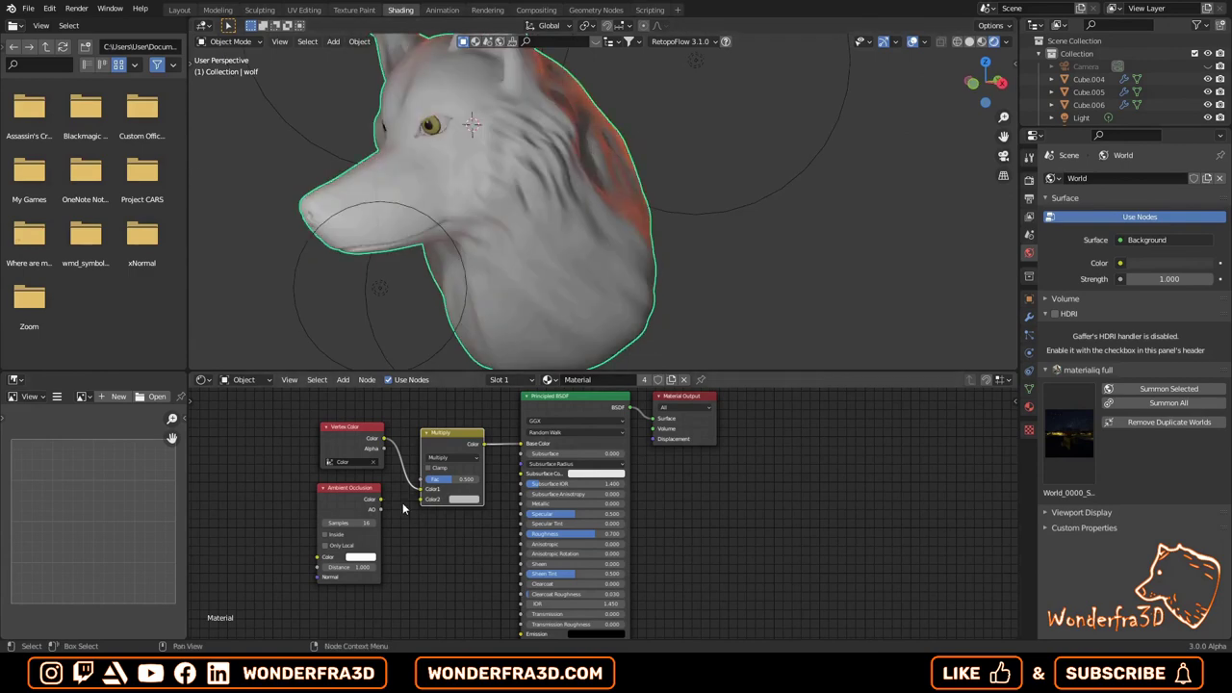
Paste the AO multiply nodes into the first eye's material and link them to Base Color.
{"action": "left_click_drag", "start_coordinate": [382, 499], "coordinate": [421, 500]}
{"action": "scroll", "coordinate": [472, 135], "scroll_direction": "up", "scroll_amount": 3}
{"action": "left_click", "coordinate": [487, 144]}
{"action": "key", "text": "ctrl+v"}
{"action": "left_click", "coordinate": [385, 143], "text": "shift"}
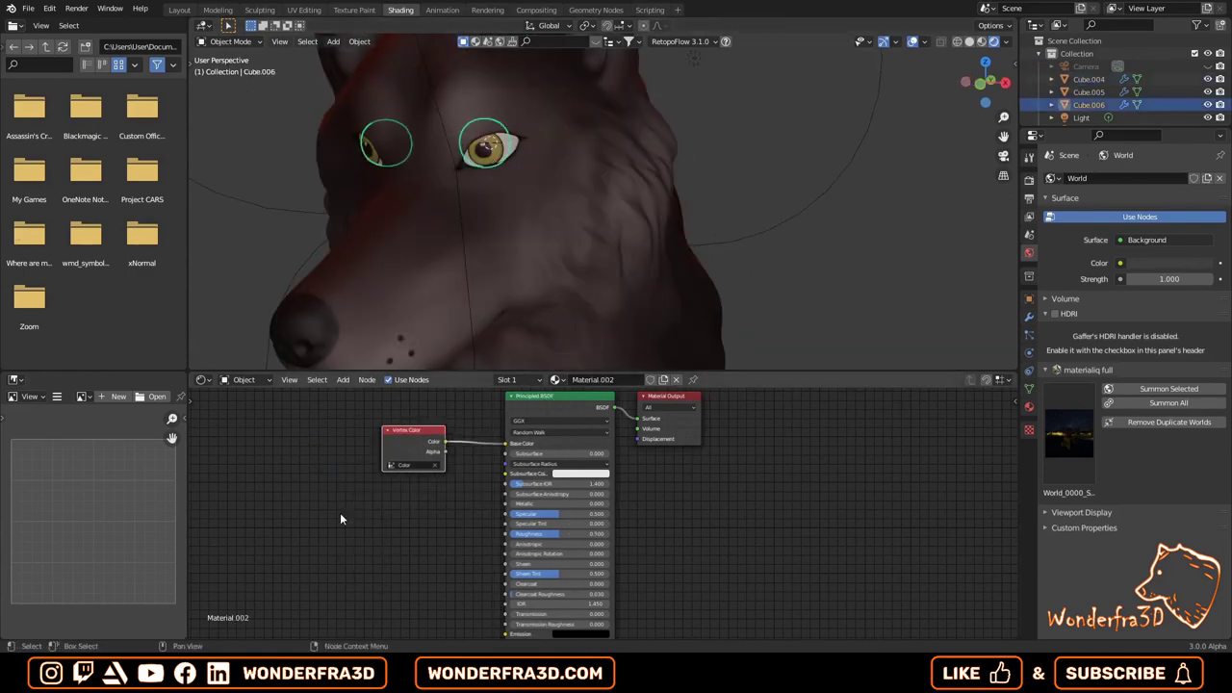
{"action": "key", "text": "ctrl+v"}
{"action": "left_click_drag", "start_coordinate": [377, 453], "coordinate": [407, 558]}
Paste the same node setup into the other eye's material and connect it to Base Color.
{"action": "left_click", "coordinate": [1089, 92]}
{"action": "key", "text": "ctrl+v"}
{"action": "left_click", "coordinate": [1089, 79]}
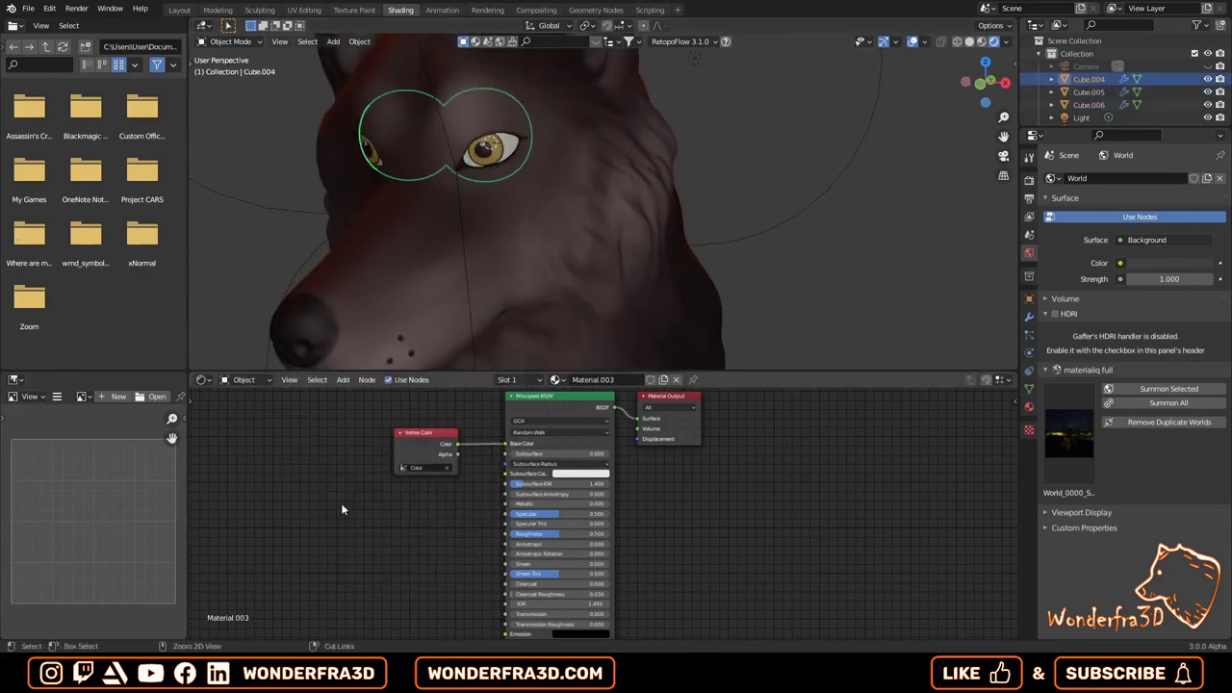
{"action": "key", "text": "ctrl+v"}
{"action": "left_click_drag", "start_coordinate": [472, 444], "coordinate": [507, 448]}
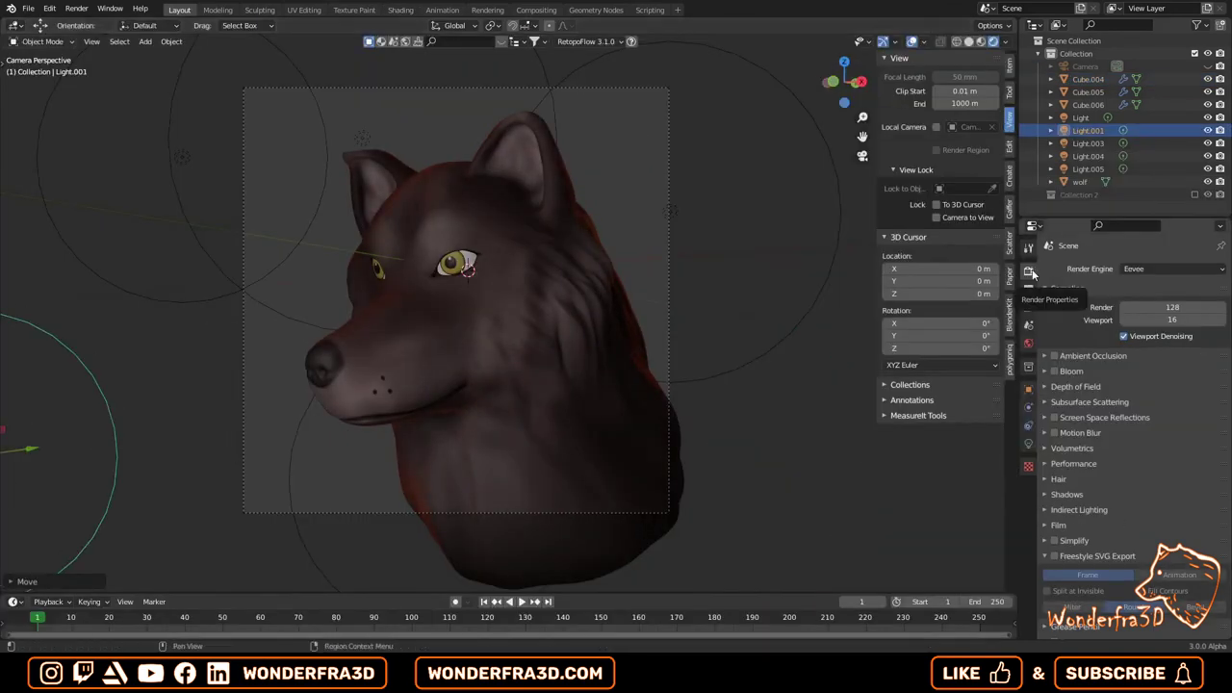
Switch the look to High Contrast and turn on Film transparency for the render.
{"action": "scroll", "coordinate": [1126, 433], "scroll_direction": "down", "scroll_amount": 5}
{"action": "left_click", "coordinate": [1169, 565]}
{"action": "left_click", "coordinate": [1169, 491]}
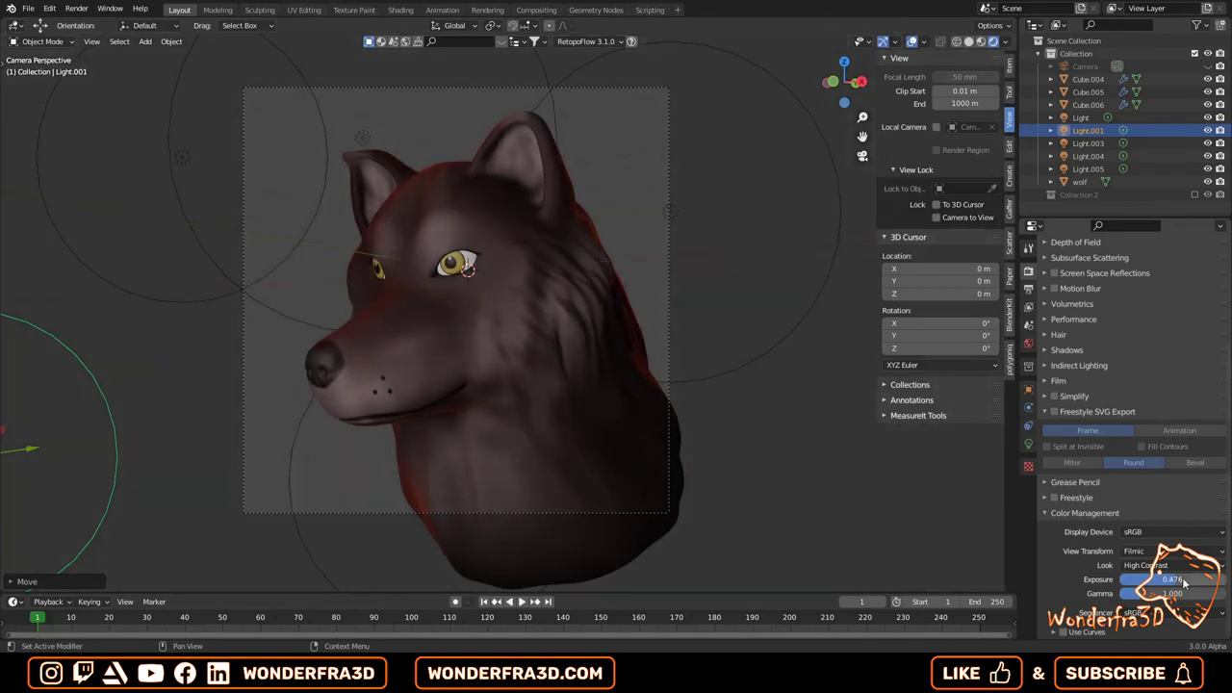
{"action": "left_click", "coordinate": [1058, 380]}
{"action": "left_click", "coordinate": [1118, 414]}
{"action": "scroll", "coordinate": [1119, 414], "scroll_direction": "up", "scroll_amount": 4}
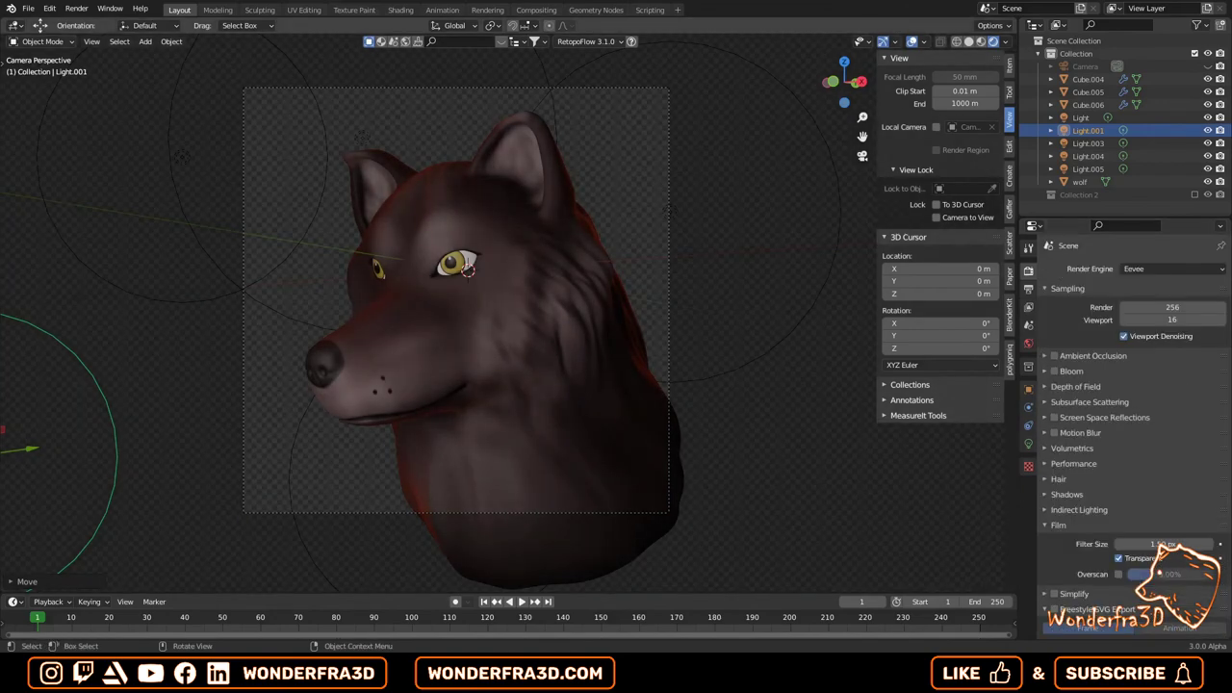